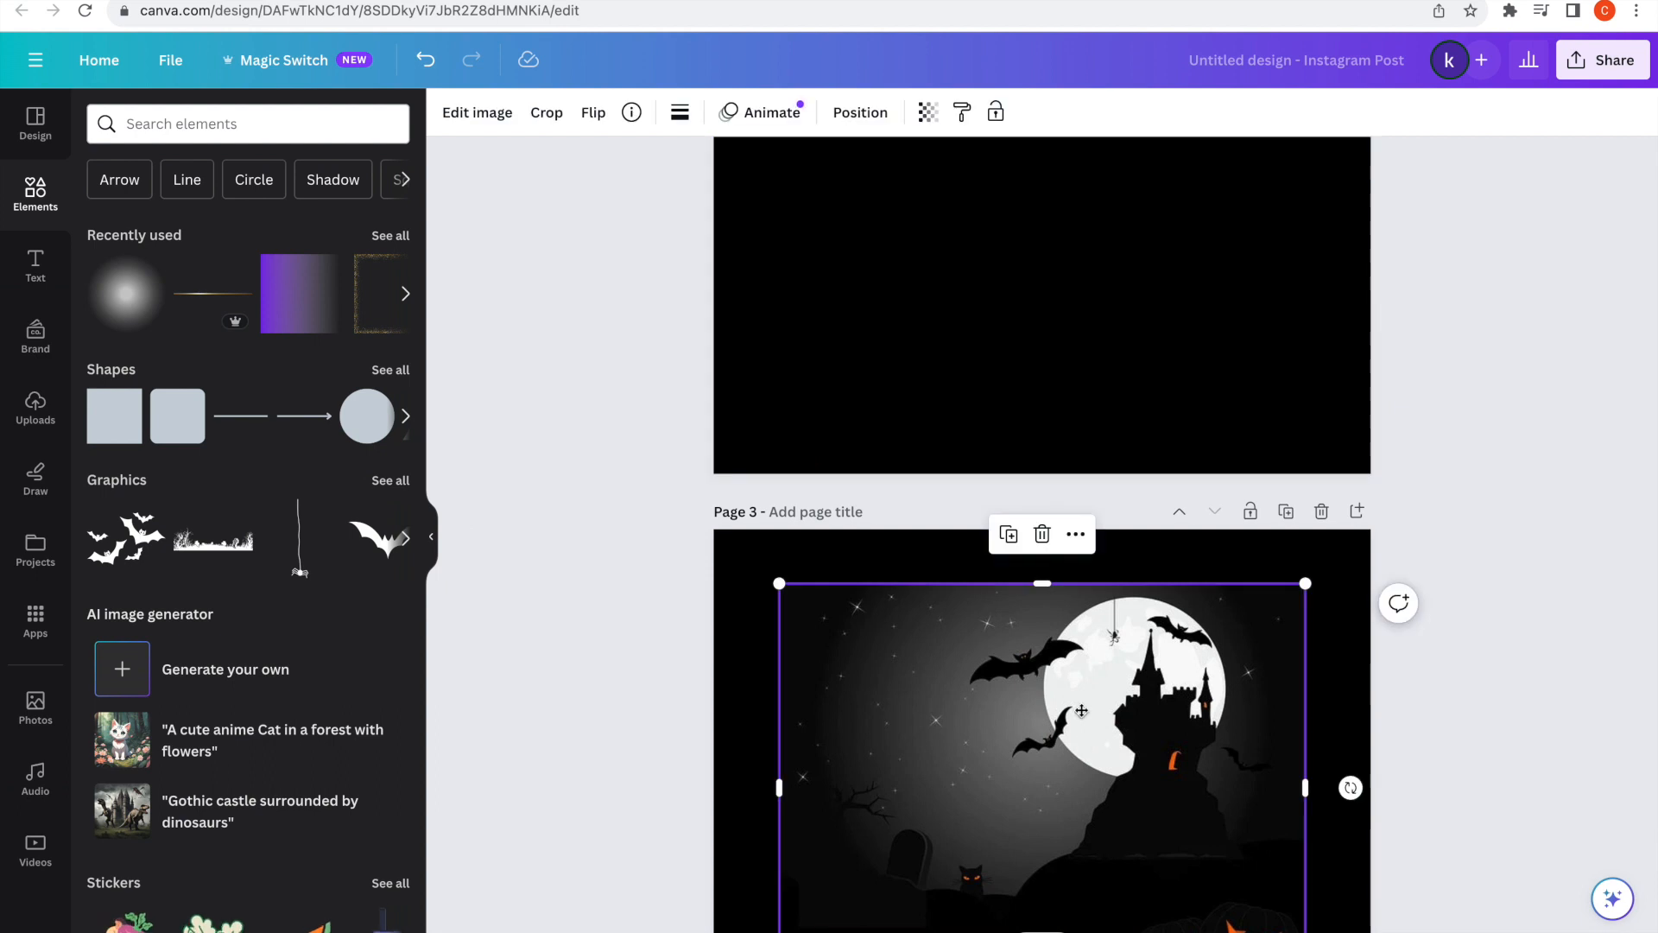
# Move the Halloween castle image onto page 2 and set it as that page's background.
pyautogui.scroll(4, 1061, 575)
pyautogui.scroll(1, 1061, 574)
pyautogui.moveTo(1059, 557); pyautogui.dragTo(1055, 511)
pyautogui.rightClick(1056, 511)
pyautogui.click(1197, 914)
# Set the transparency of page 2's castle background image to 64.
pyautogui.click(1214, 269)
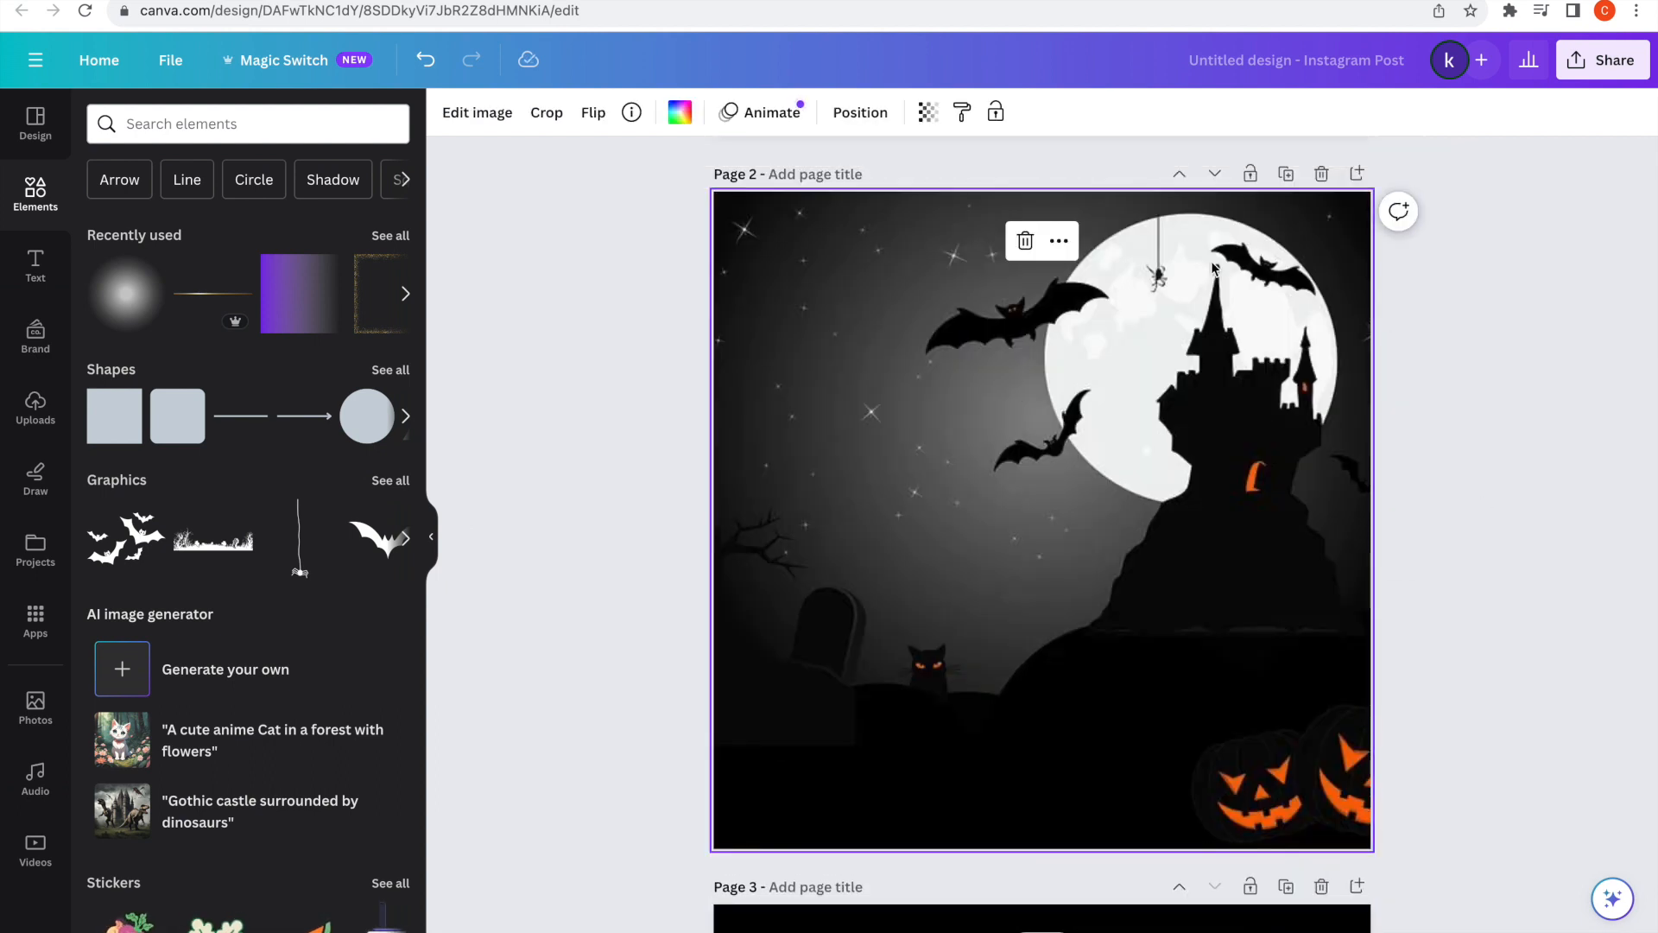
pyautogui.click(928, 112)
pyautogui.moveTo(927, 190); pyautogui.dragTo(861, 192)
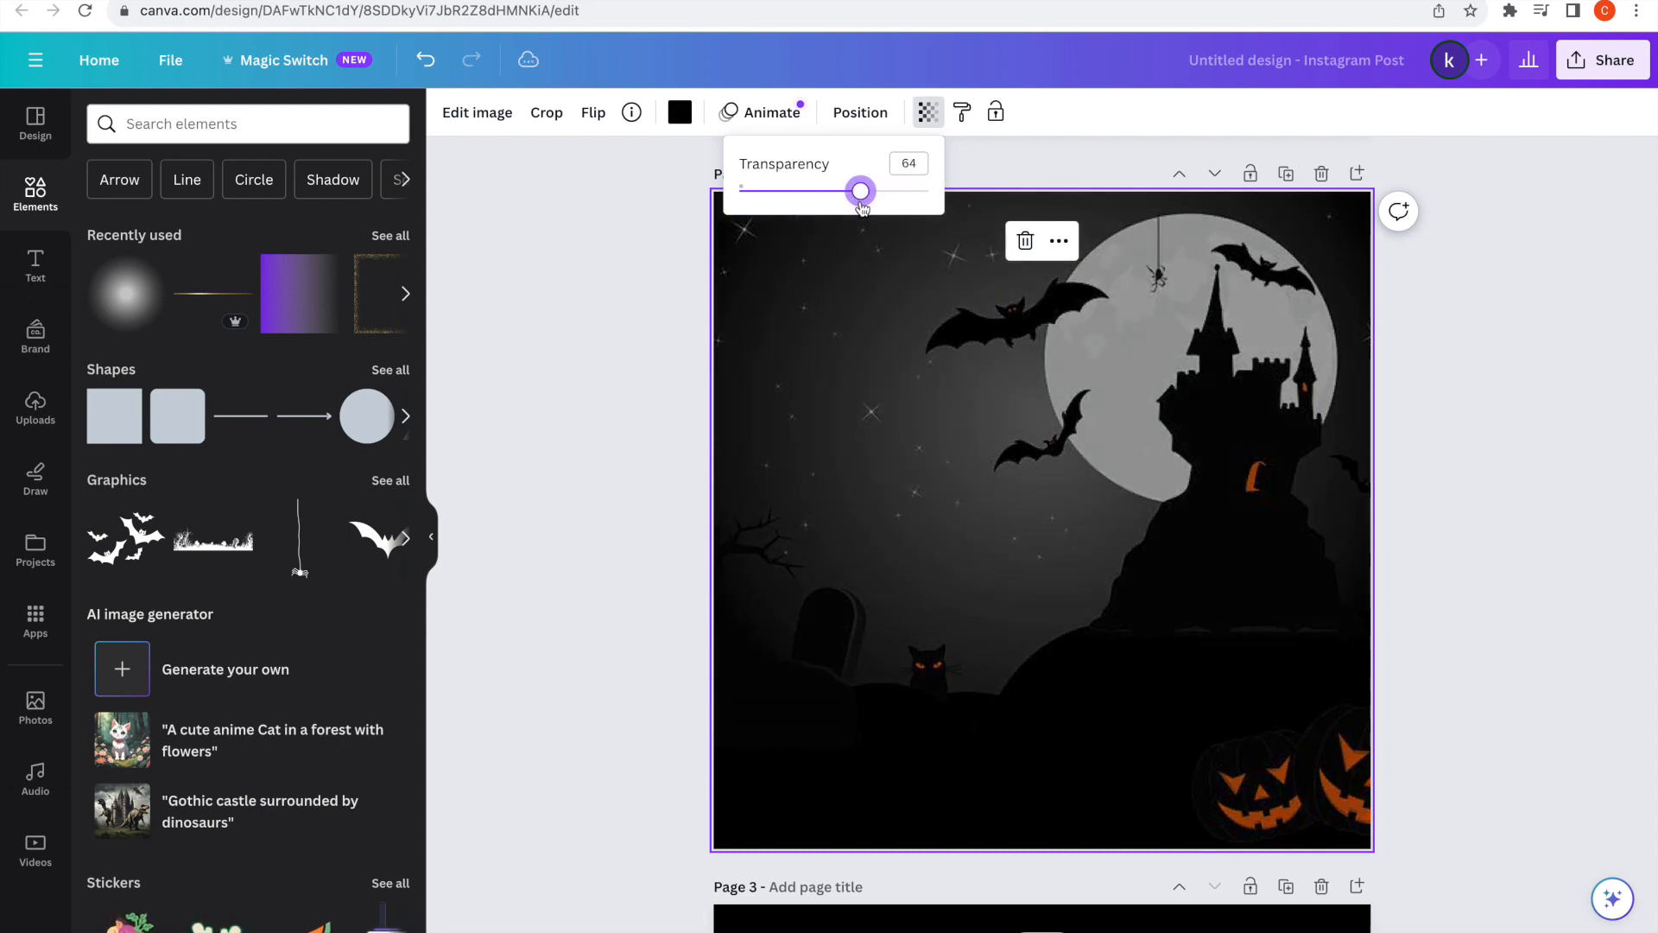
pyautogui.click(511, 313)
# Add the recently used purple gradient square, rotate it so its solid side faces down, and recolour it black.
pyautogui.click(298, 294)
pyautogui.moveTo(1044, 697); pyautogui.dragTo(1236, 533)
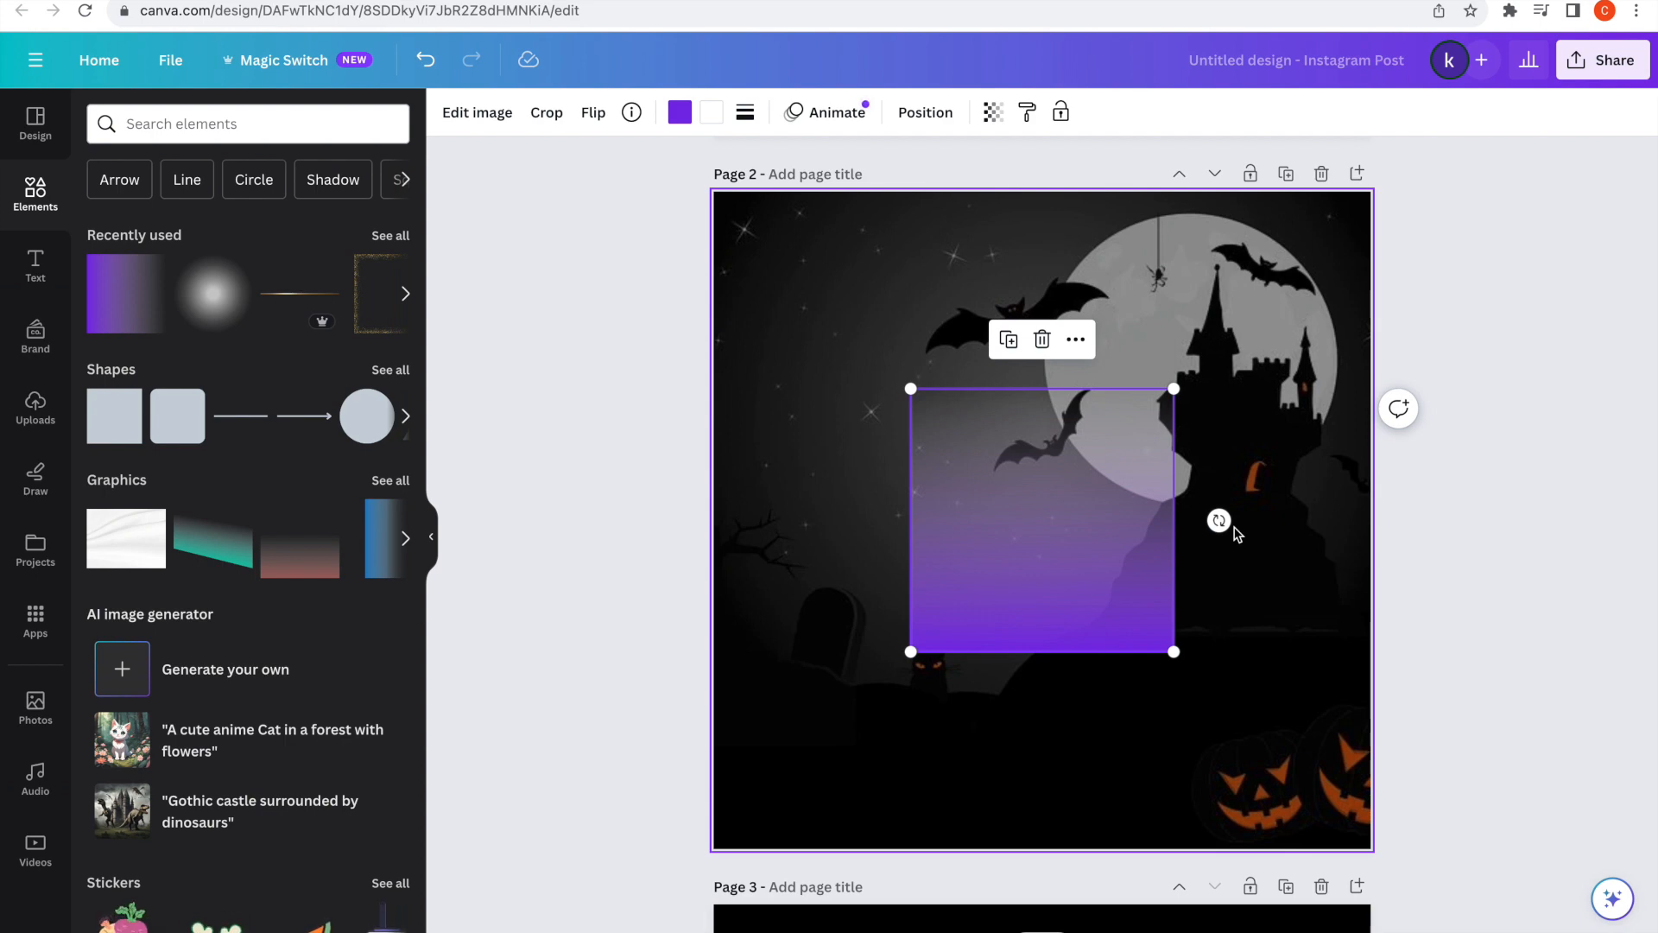
pyautogui.click(680, 112)
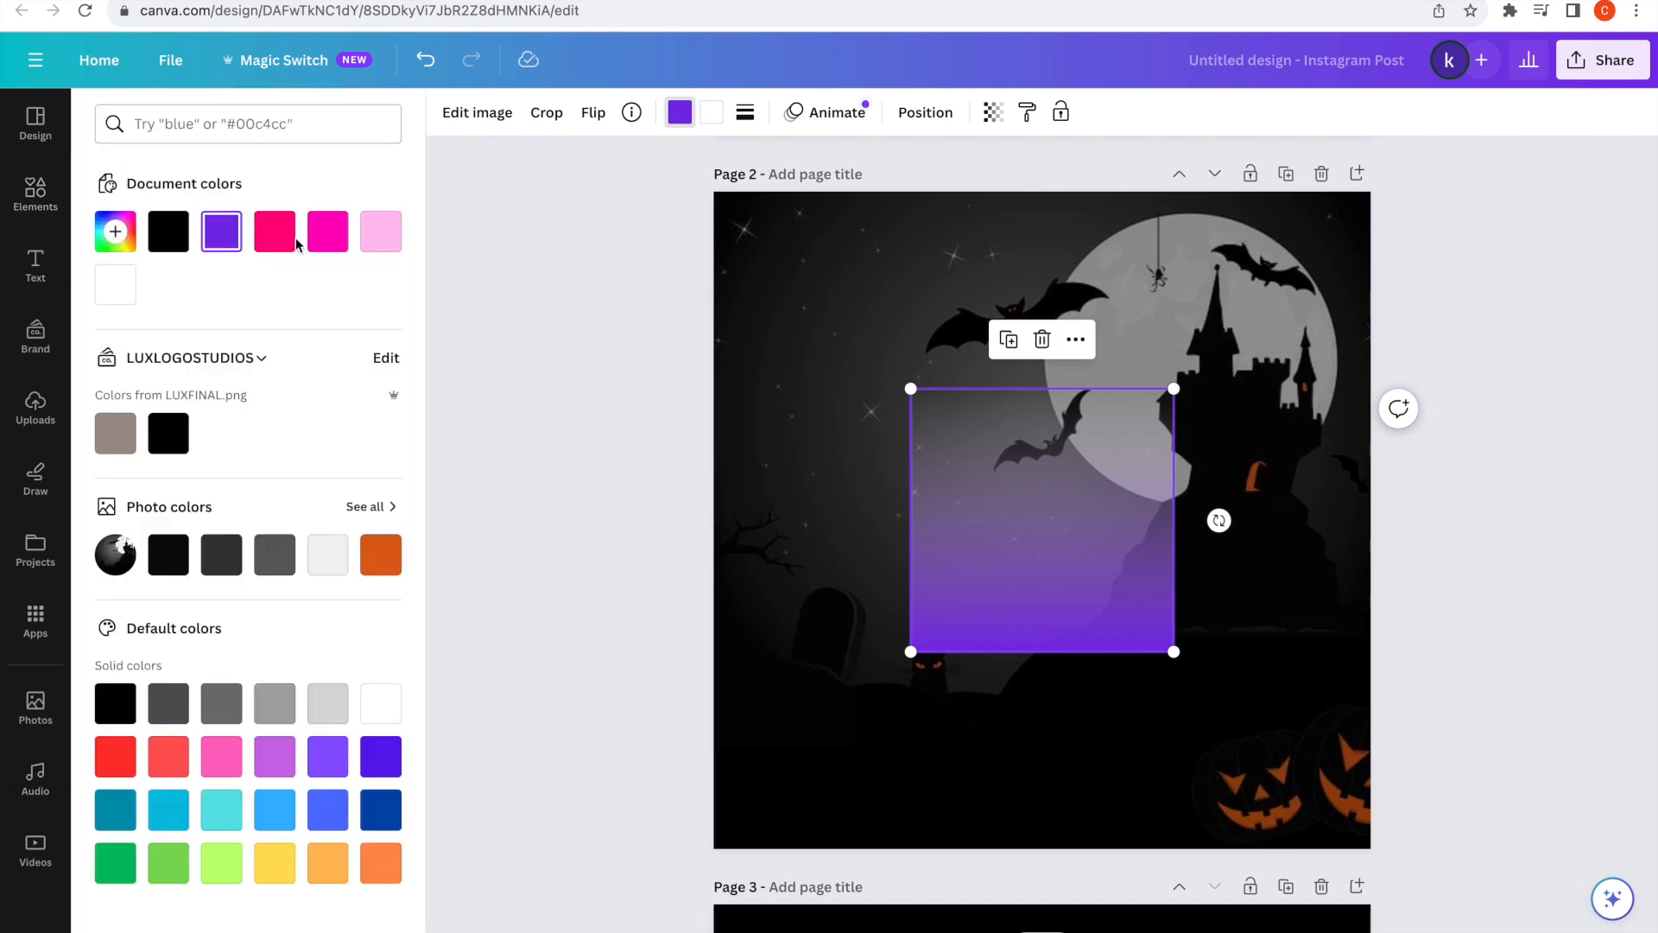
pyautogui.click(169, 231)
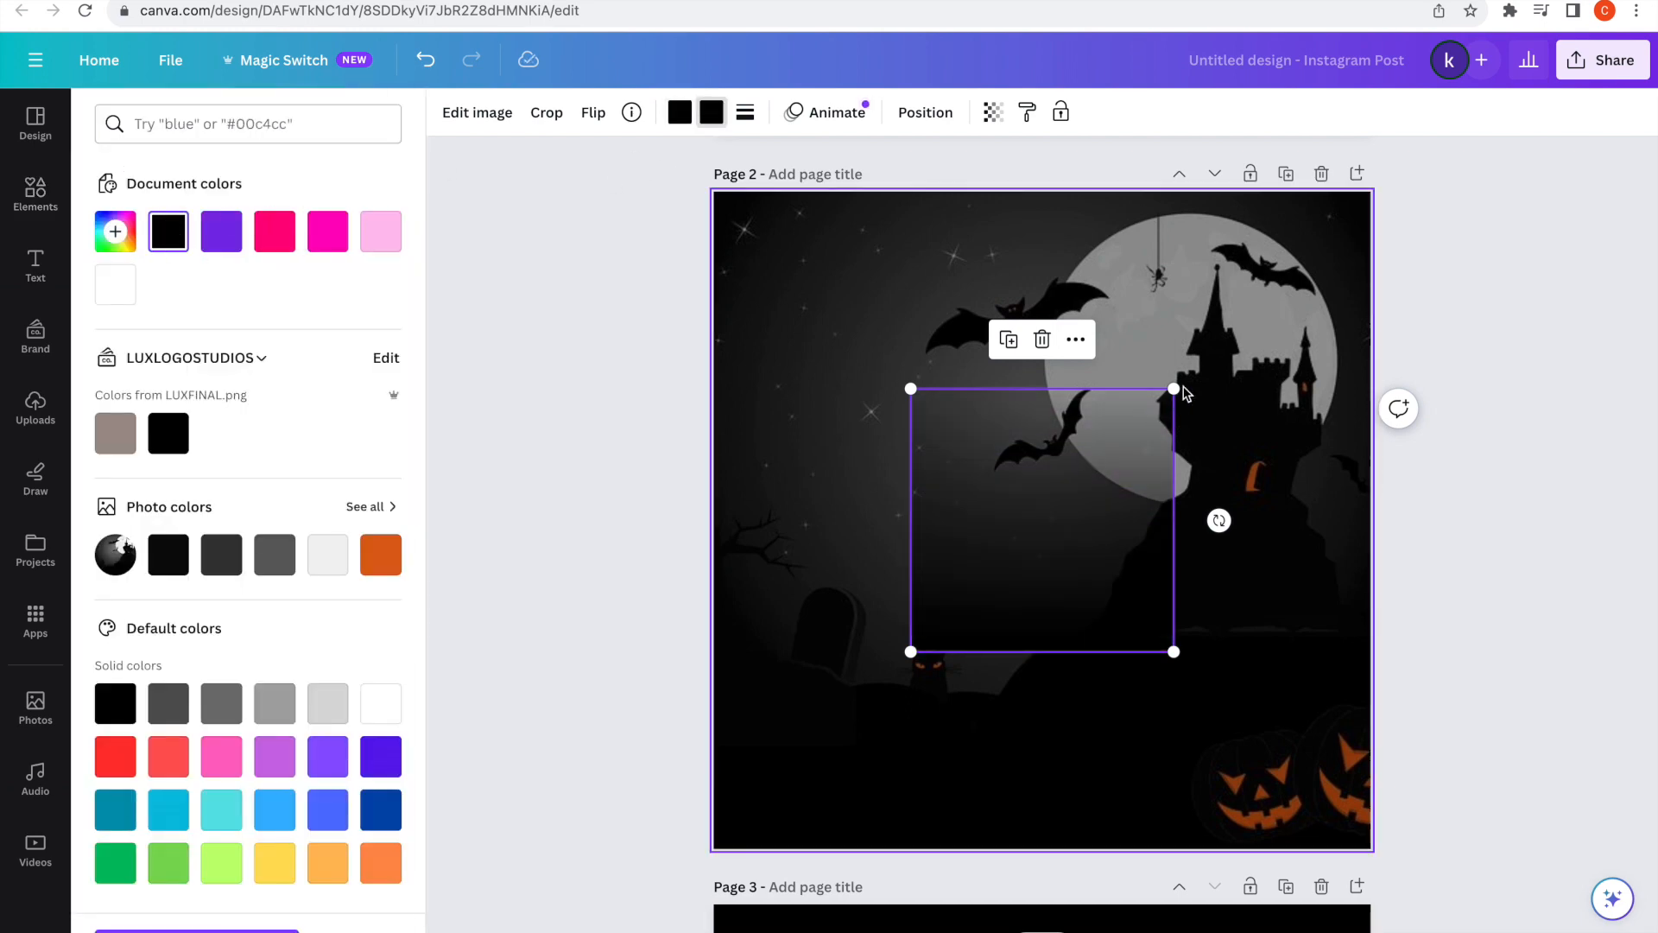
# Enlarge the black gradient until it covers the whole of page 2.
pyautogui.moveTo(1174, 389); pyautogui.dragTo(1533, 192)
pyautogui.moveTo(1366, 317); pyautogui.dragTo(1193, 478)
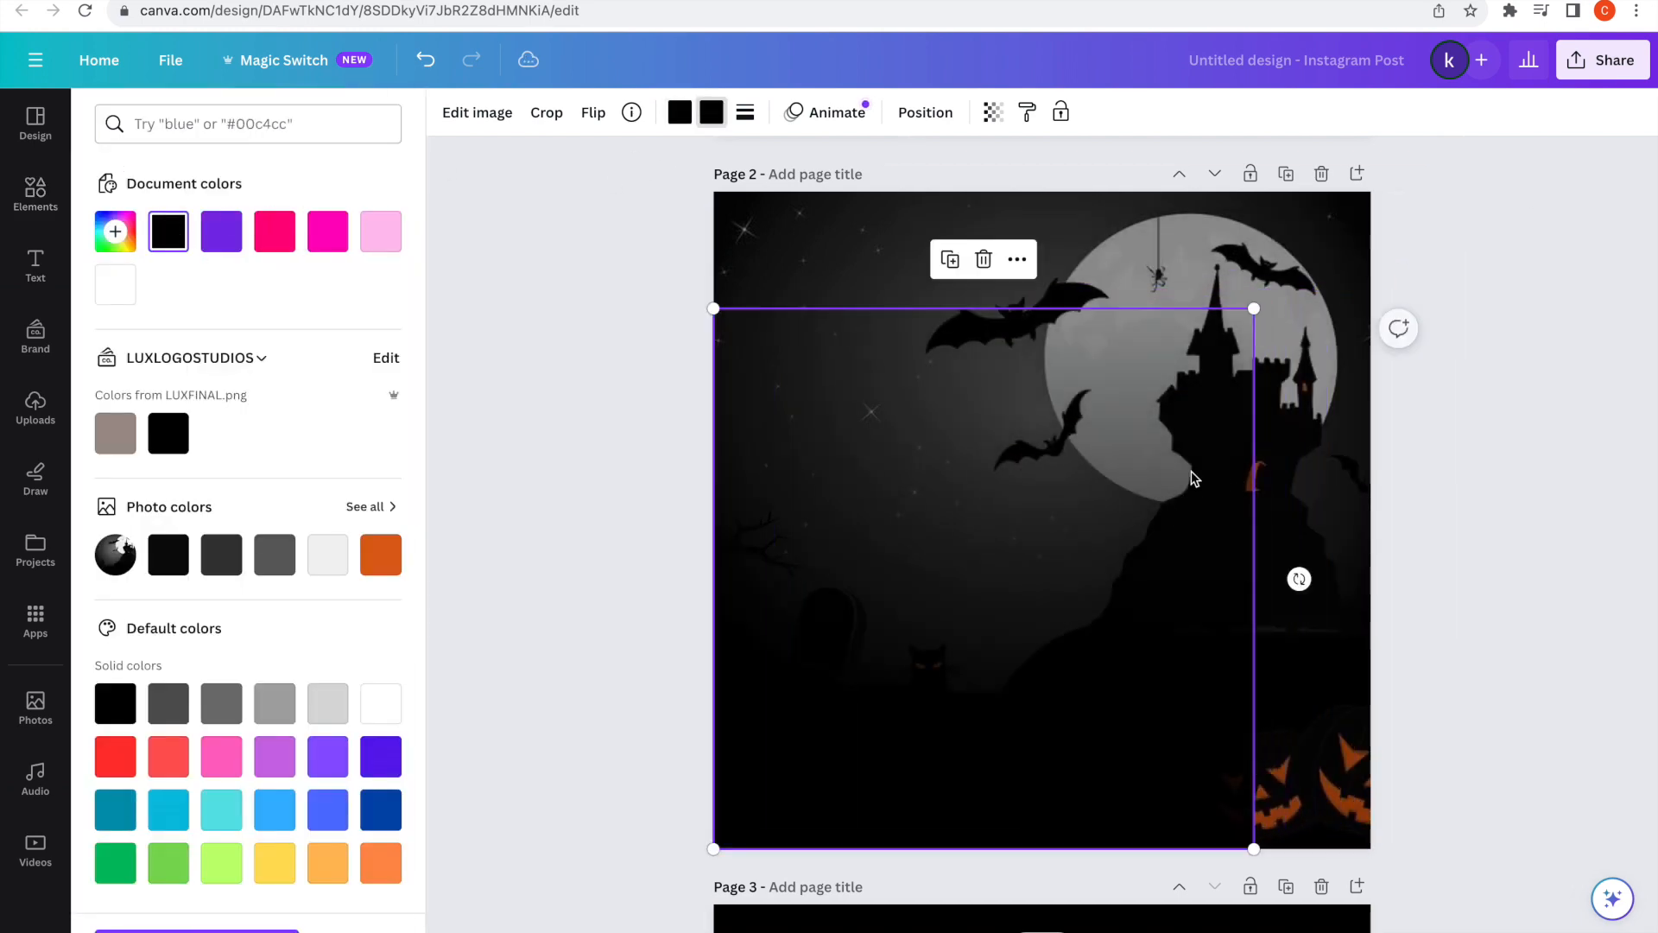
pyautogui.moveTo(1254, 313); pyautogui.dragTo(1375, 195)
pyautogui.click(1540, 437)
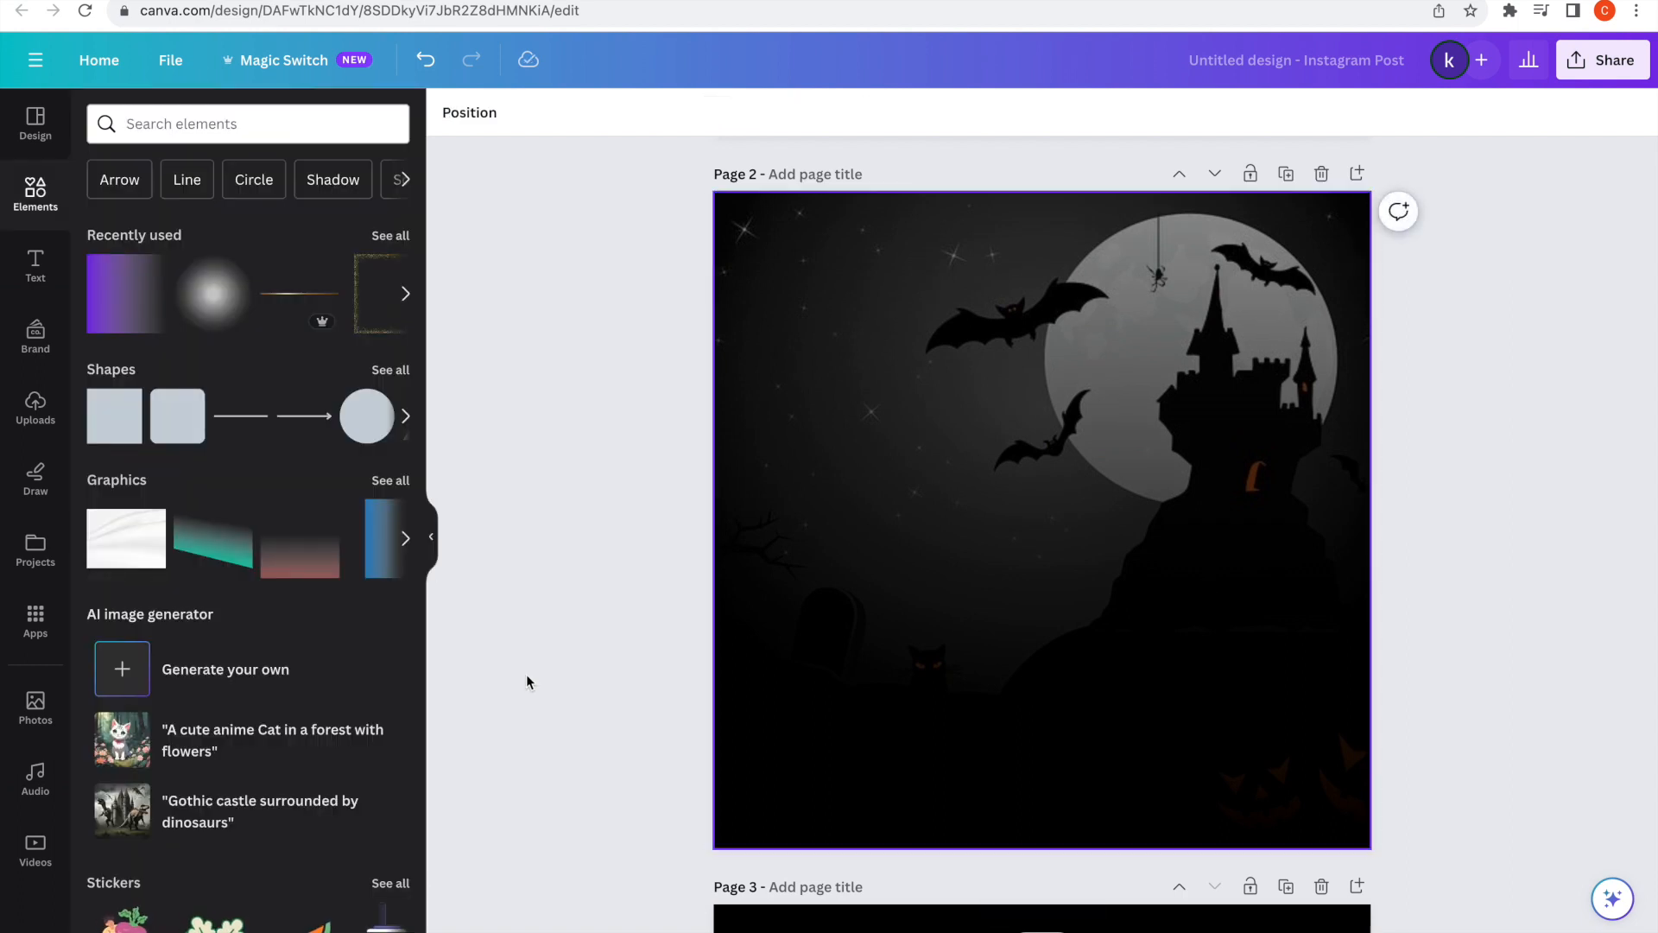
# Add a body text reading OCTOBER and enlarge it to about size 94.6 above the page centre.
pyautogui.click(36, 268)
pyautogui.click(208, 436)
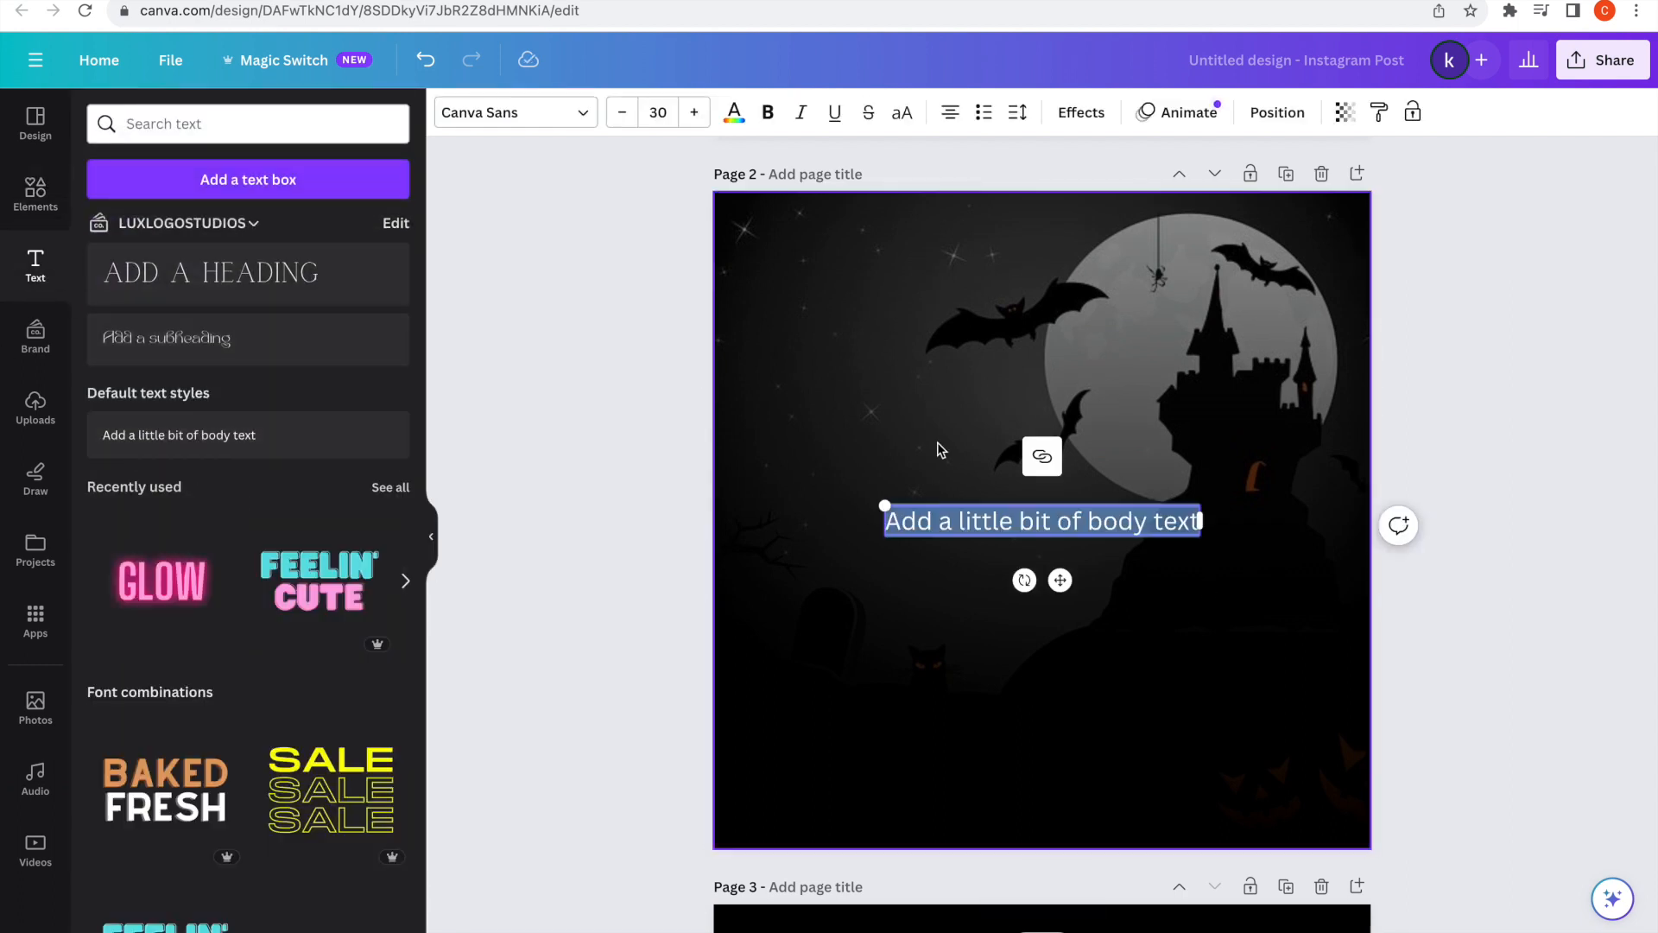
pyautogui.write('a')
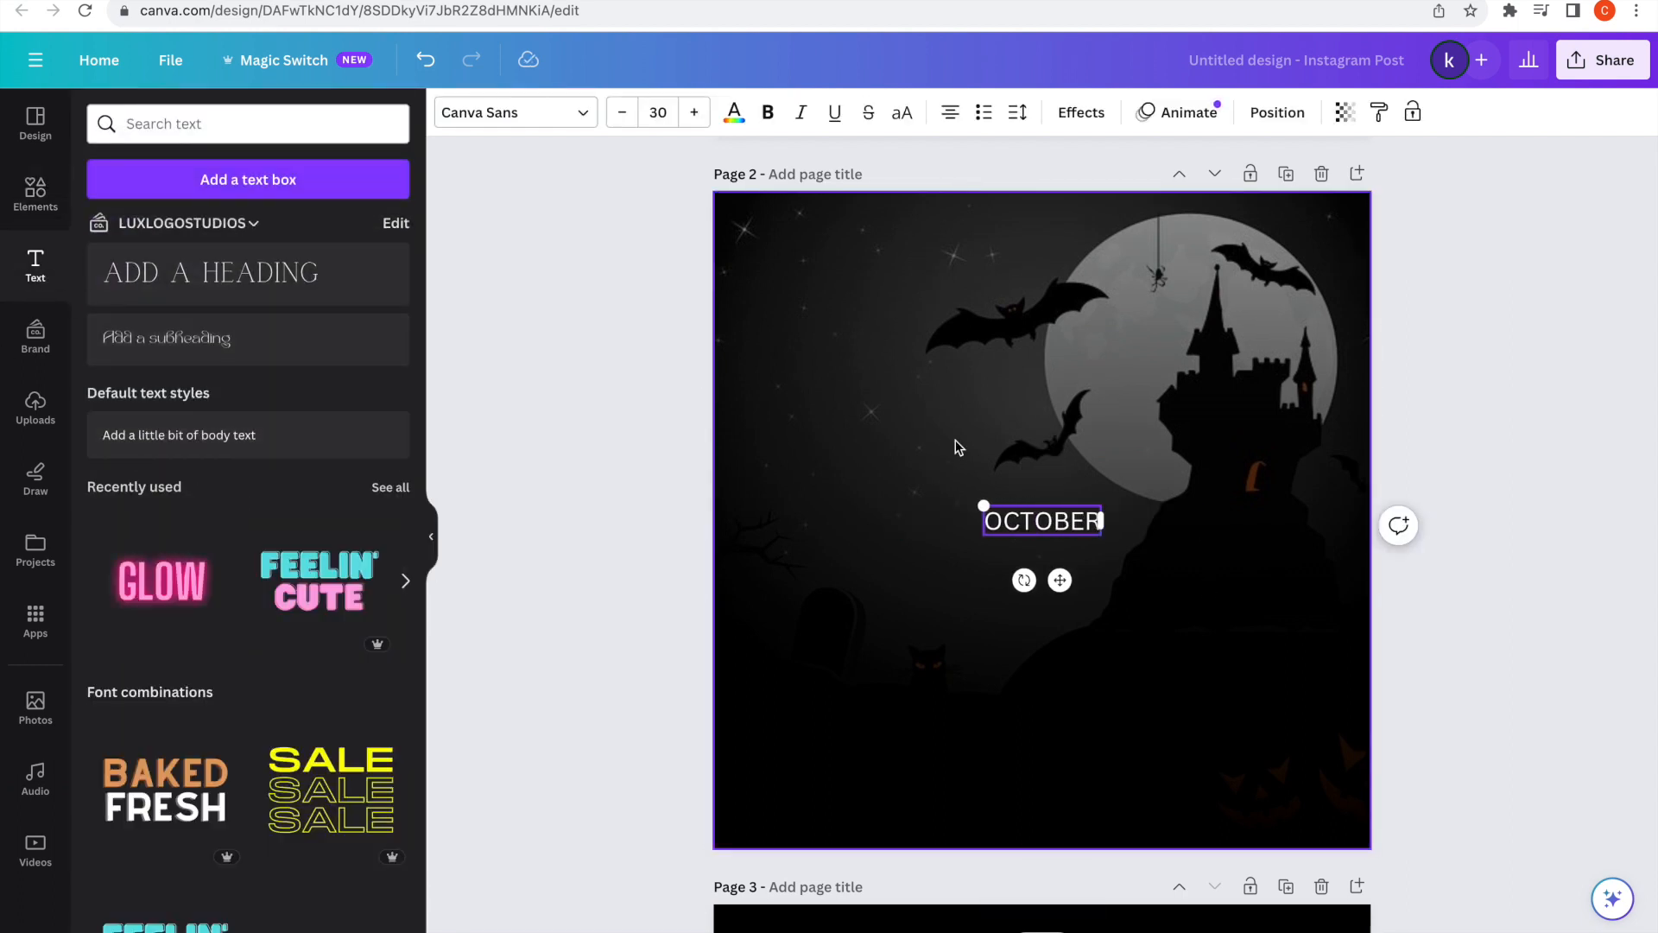
pyautogui.moveTo(1002, 507); pyautogui.dragTo(1002, 417)
pyautogui.moveTo(893, 412); pyautogui.dragTo(733, 353)
pyautogui.moveTo(959, 441); pyautogui.dragTo(1085, 447)
# Change the OCTOBER text's font to Shlop and enlarge it to about size 179.
pyautogui.click(584, 116)
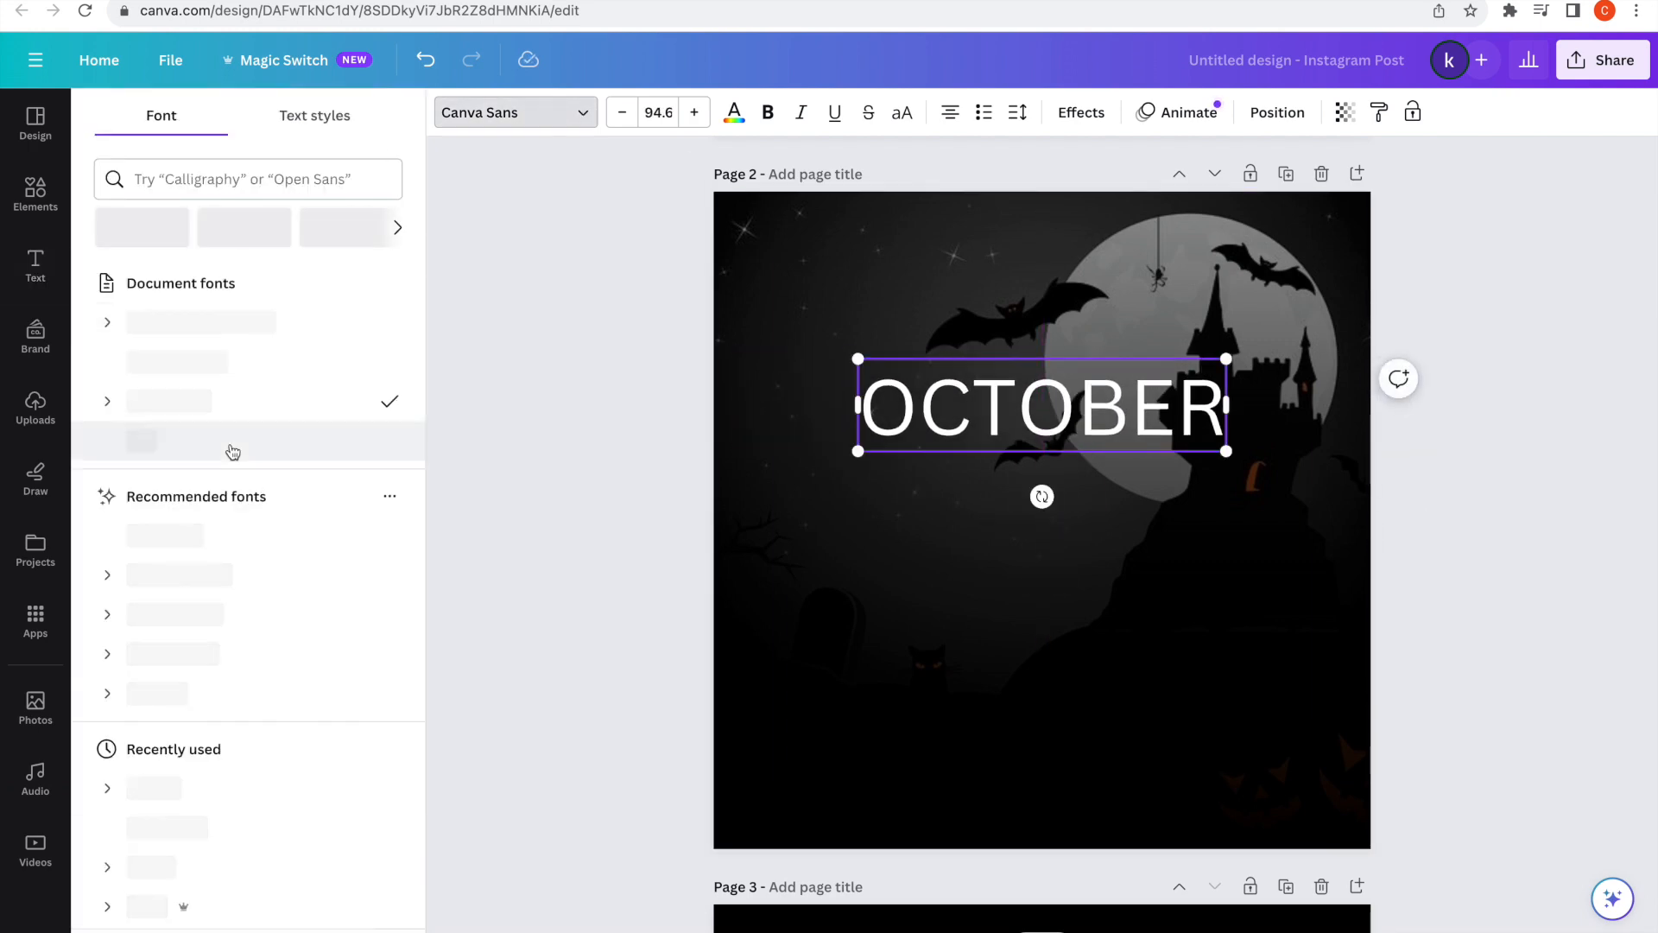
pyautogui.click(292, 178)
pyautogui.write('SHLOP')
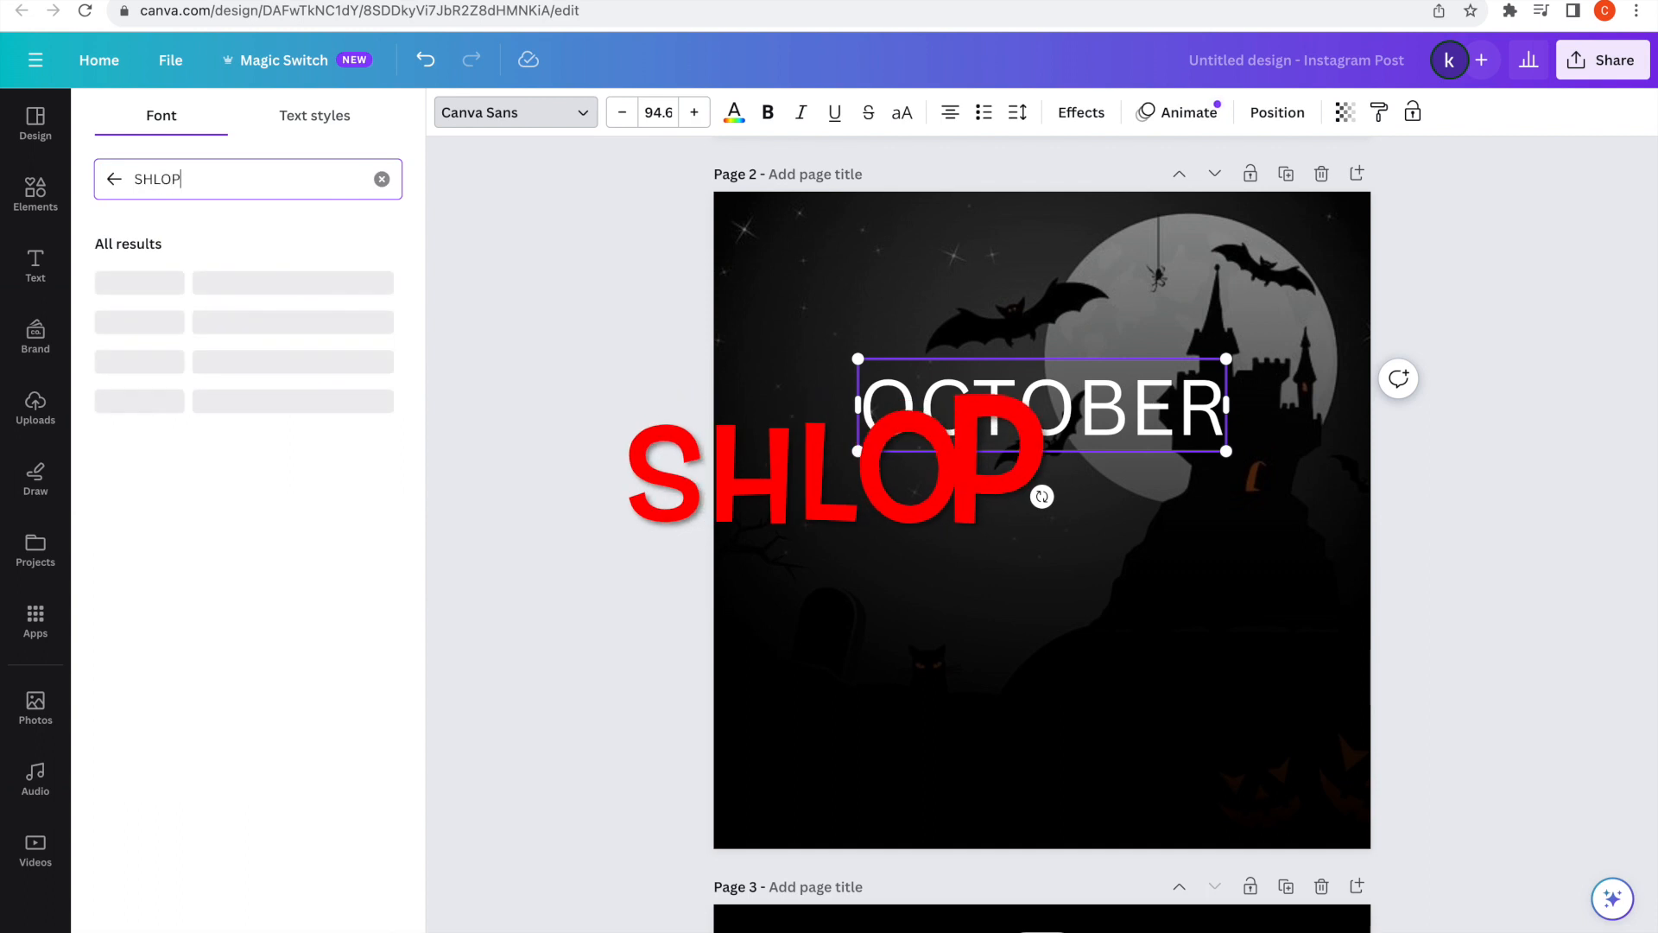
pyautogui.click(216, 287)
pyautogui.moveTo(1144, 447); pyautogui.dragTo(1178, 517)
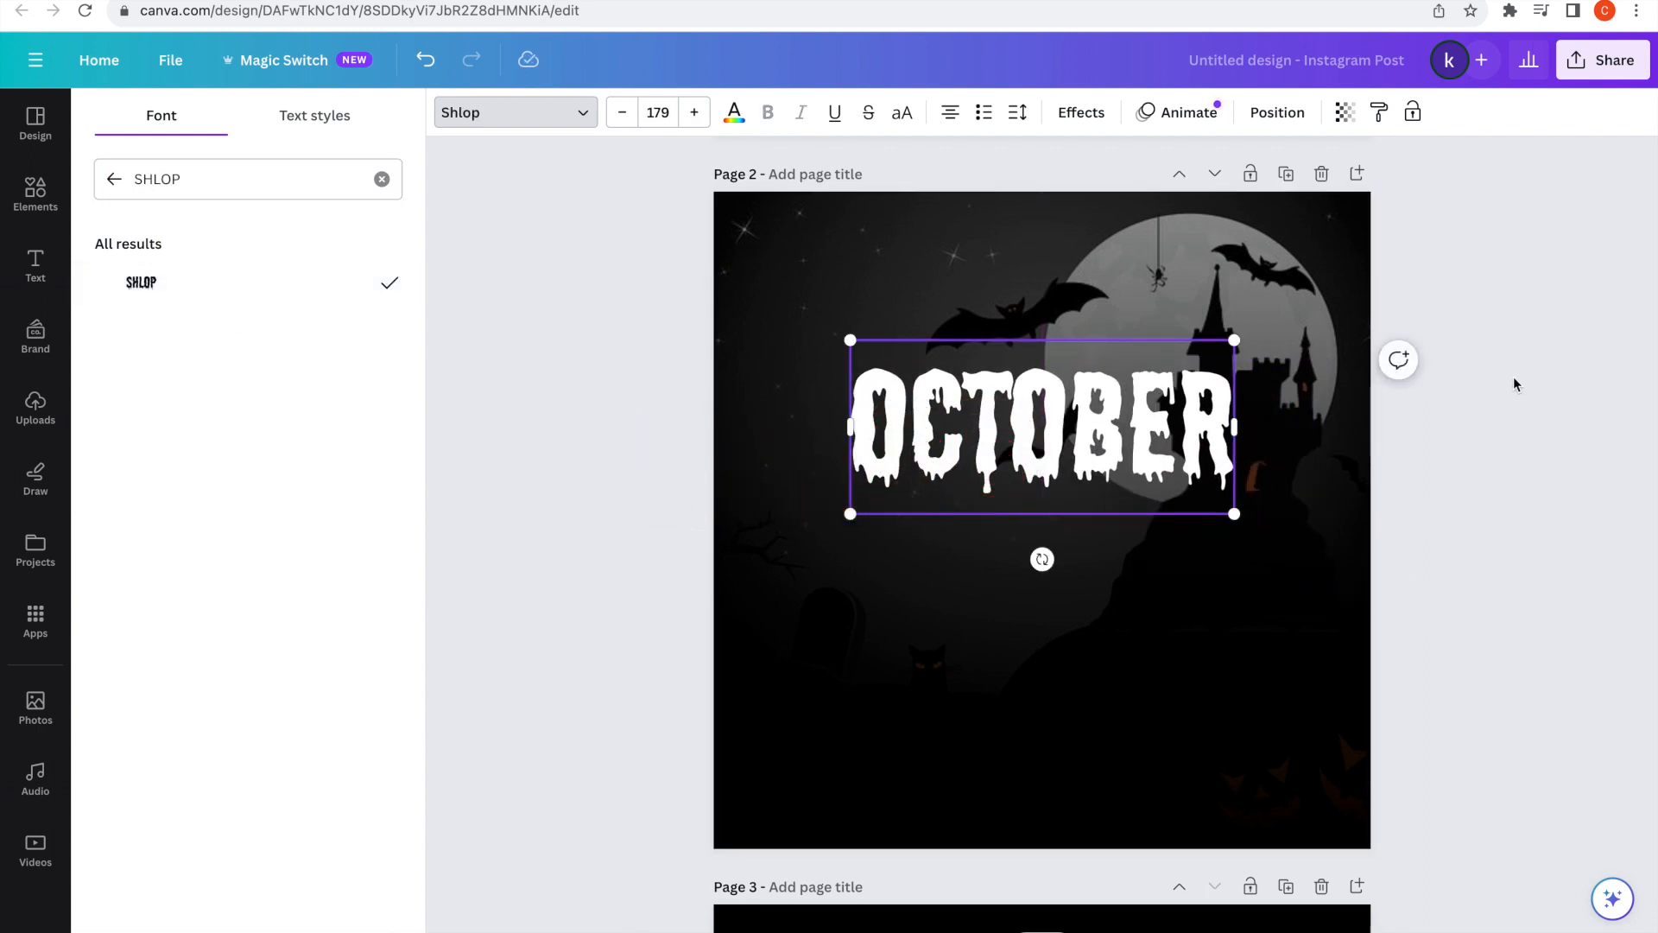
pyautogui.click(1514, 381)
# Duplicate the OCTOBER text below the original, and make the copy read APPOINTMNETS at about size 126.
pyautogui.click(1123, 423)
pyautogui.click(1077, 292)
pyautogui.moveTo(1050, 403); pyautogui.dragTo(1035, 530)
pyautogui.doubleClick(1035, 530)
pyautogui.write('APPOINTMNETS')
pyautogui.moveTo(1366, 650); pyautogui.dragTo(1177, 594)
# Set the OCTOBER text's font size to 126 and centre APPOINTMNETS beneath it.
pyautogui.click(1036, 424)
pyautogui.click(656, 110)
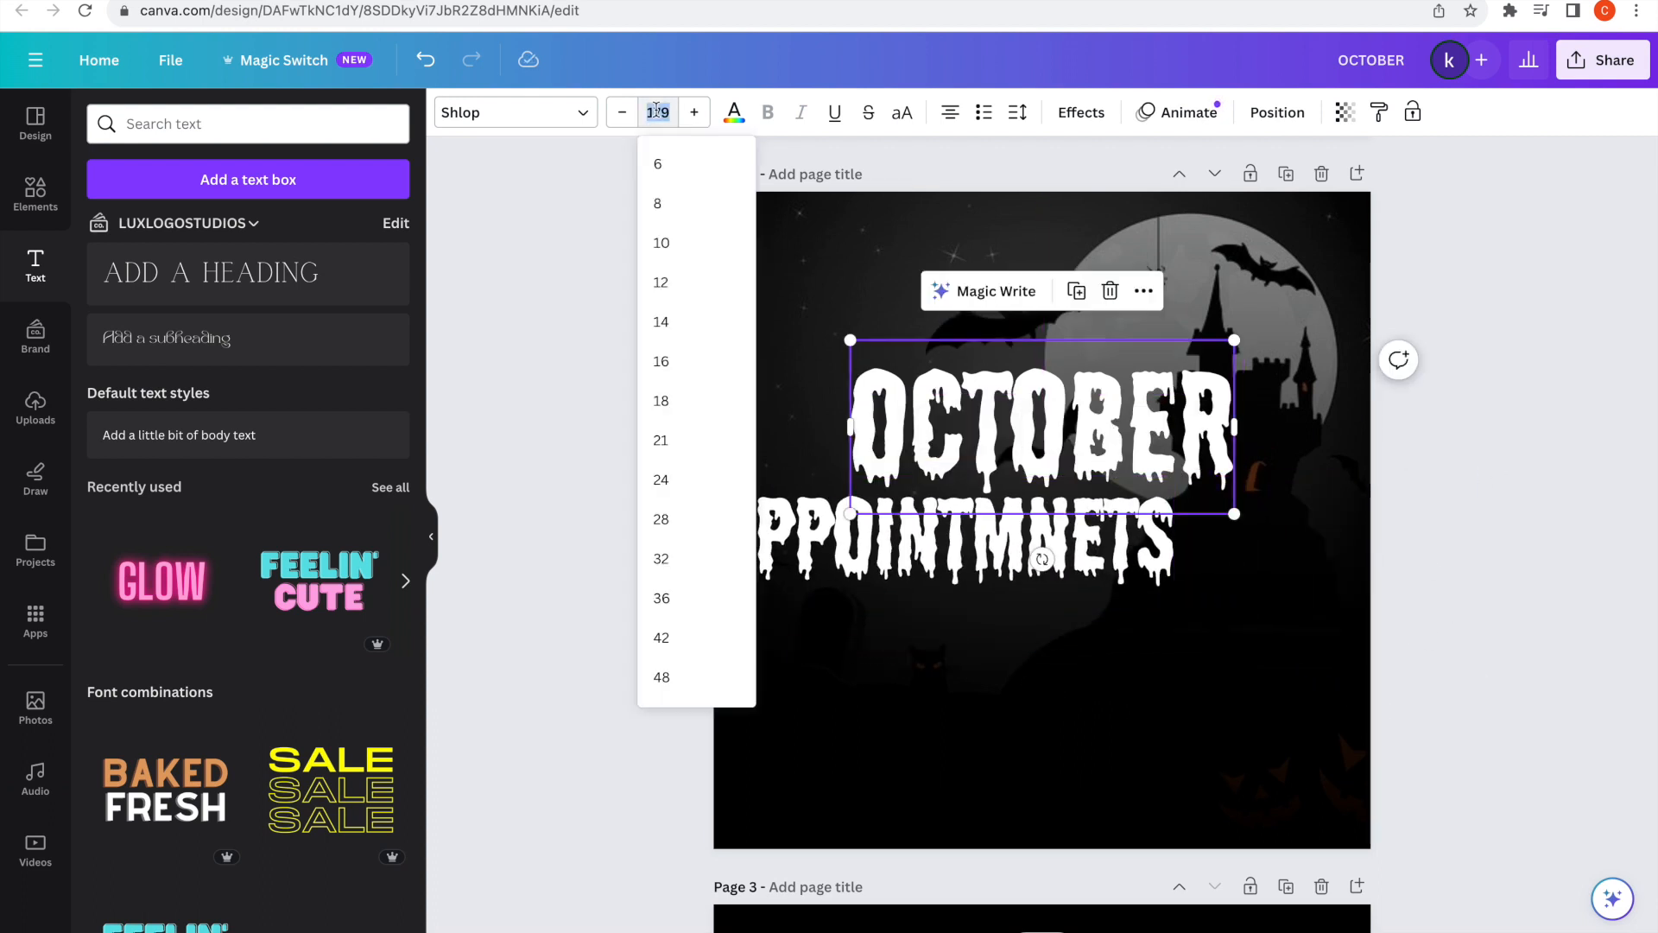
pyautogui.press('Return')
pyautogui.moveTo(1058, 540); pyautogui.dragTo(1157, 544)
# Recolour the APPOINTMNETS text with the hot pink document colour.
pyautogui.click(733, 113)
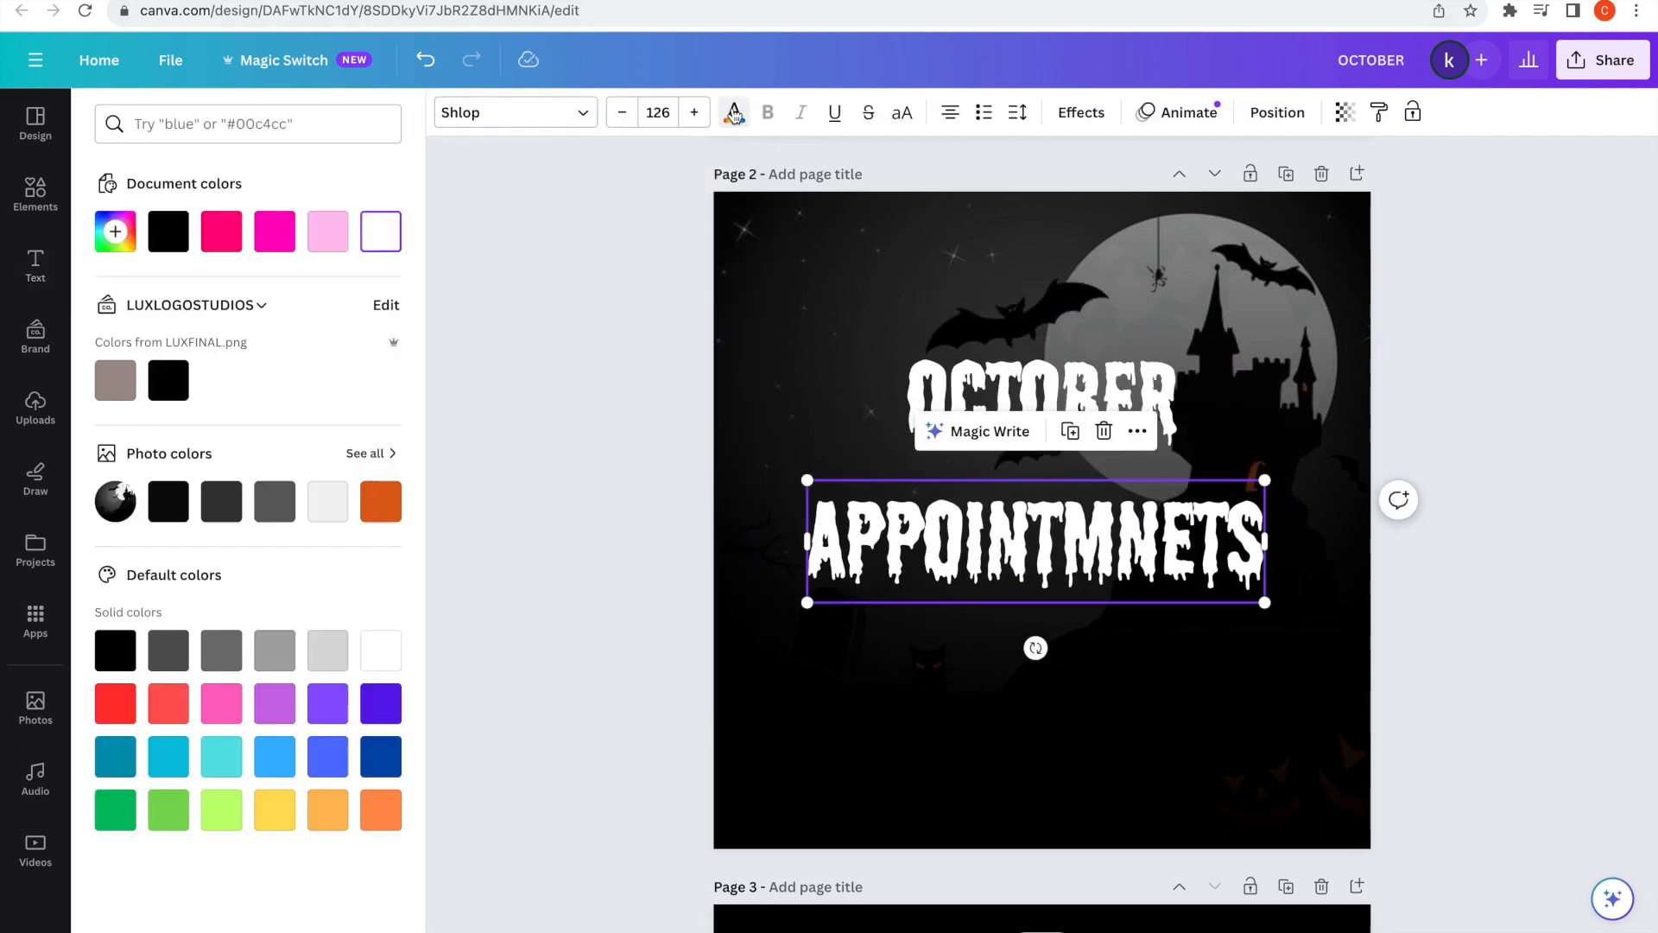
pyautogui.click(264, 241)
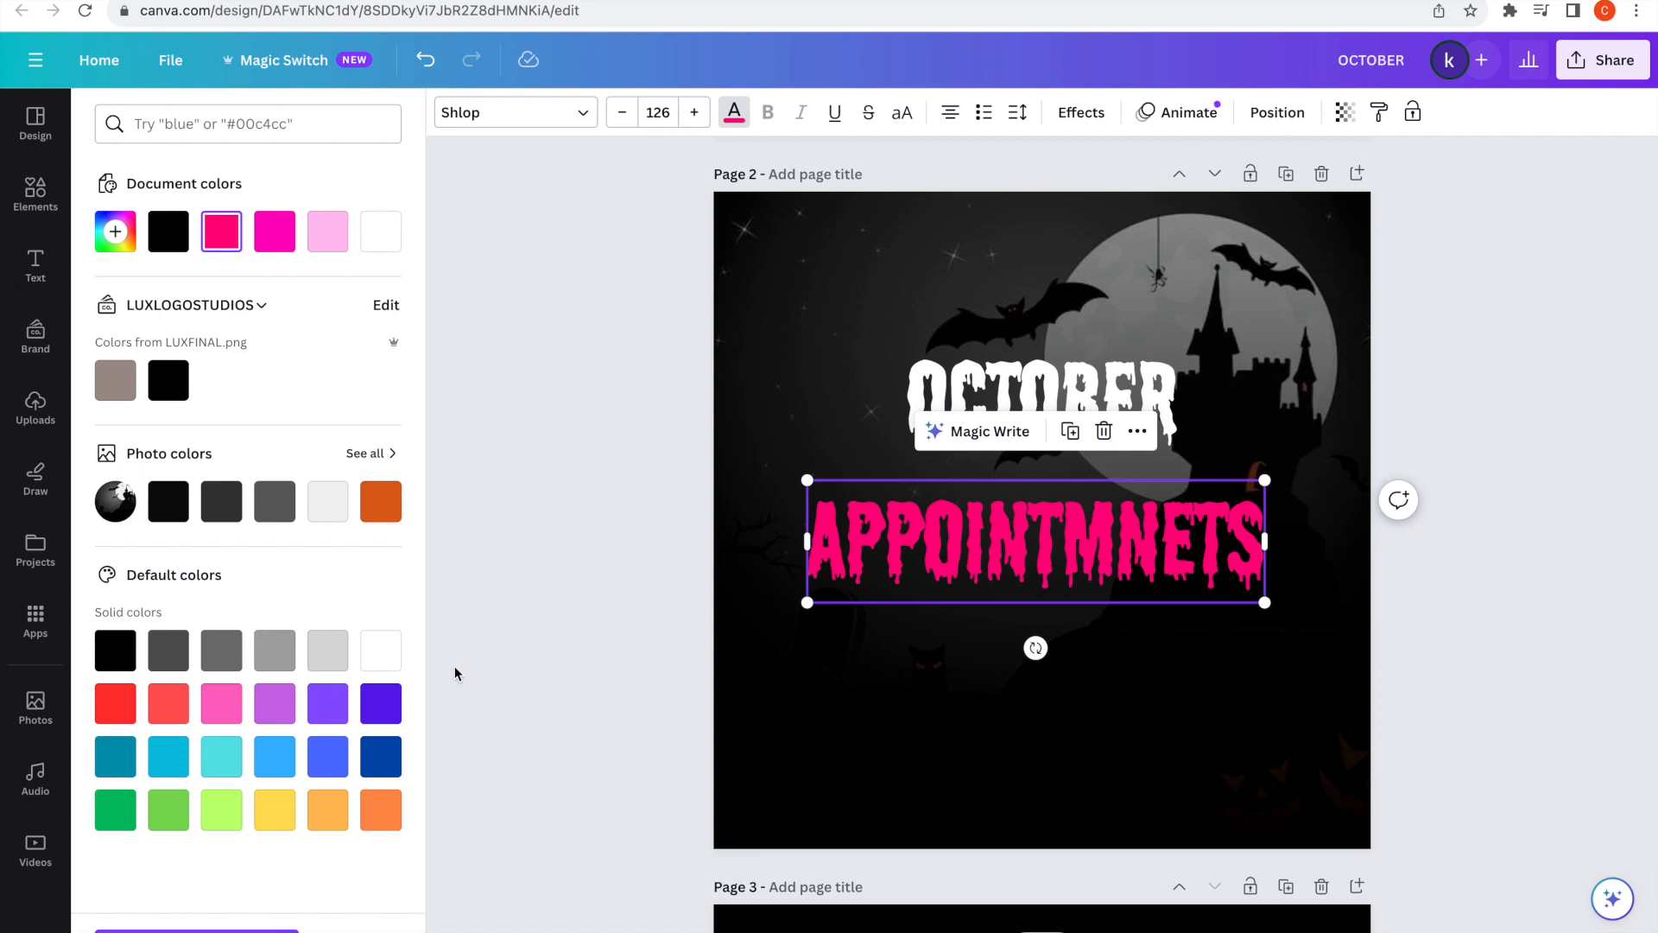
pyautogui.click(1493, 359)
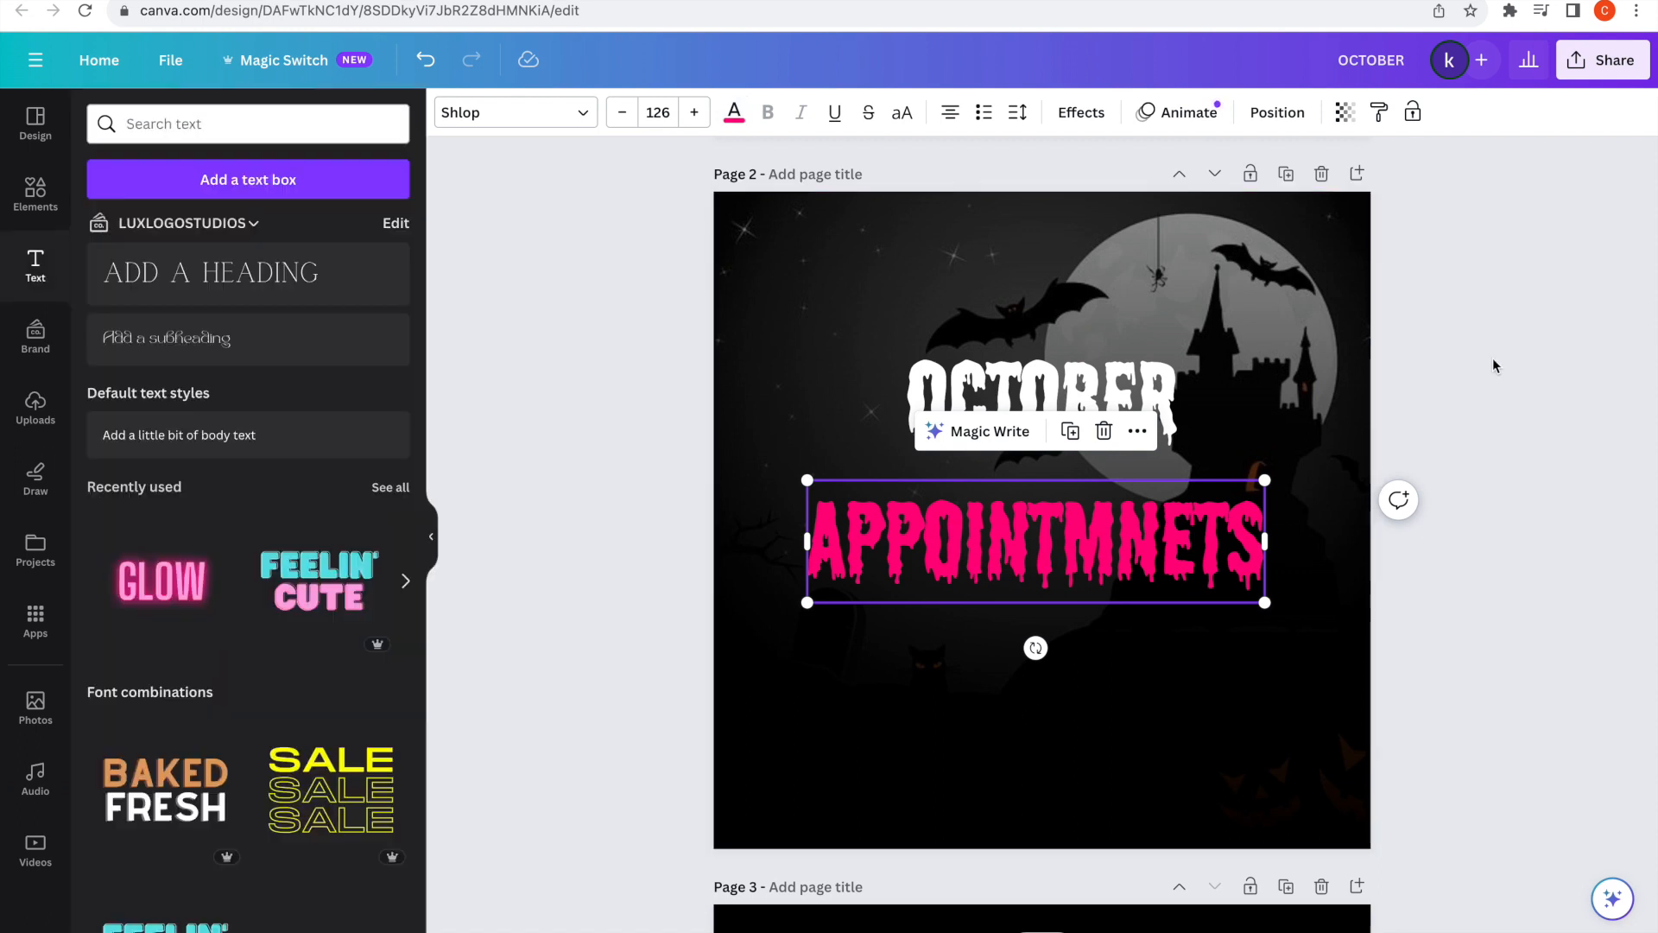
pyautogui.click(1560, 361)
# Correct the misspelled second title word to APPOINTMENTS.
pyautogui.click(967, 378)
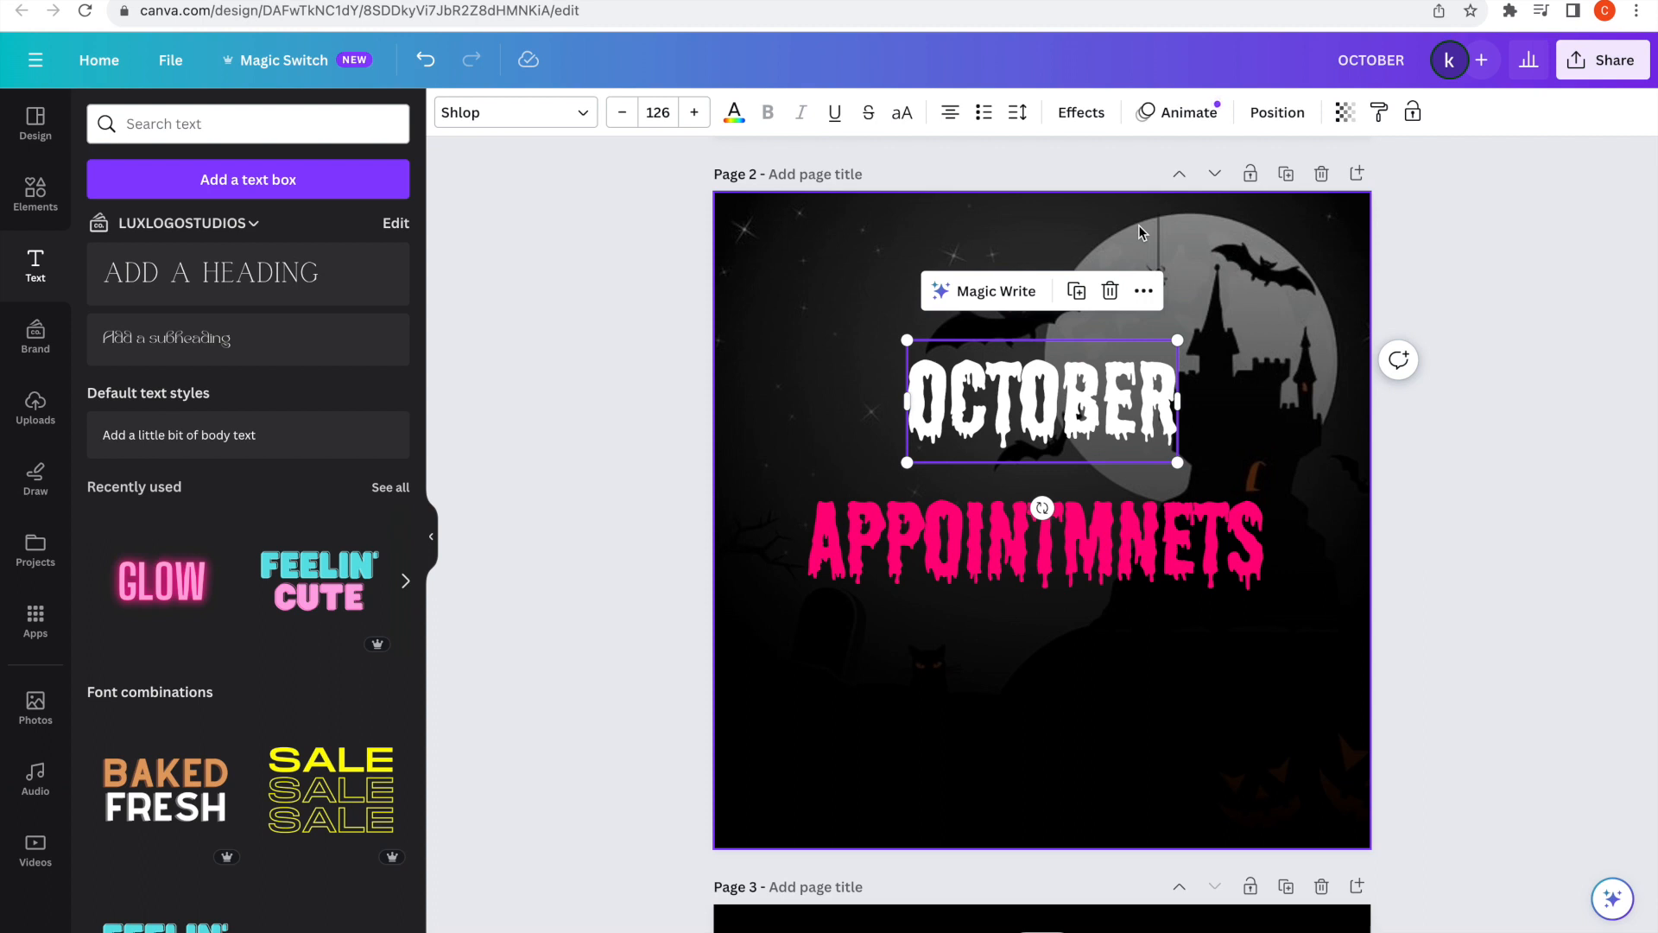
pyautogui.click(1137, 568)
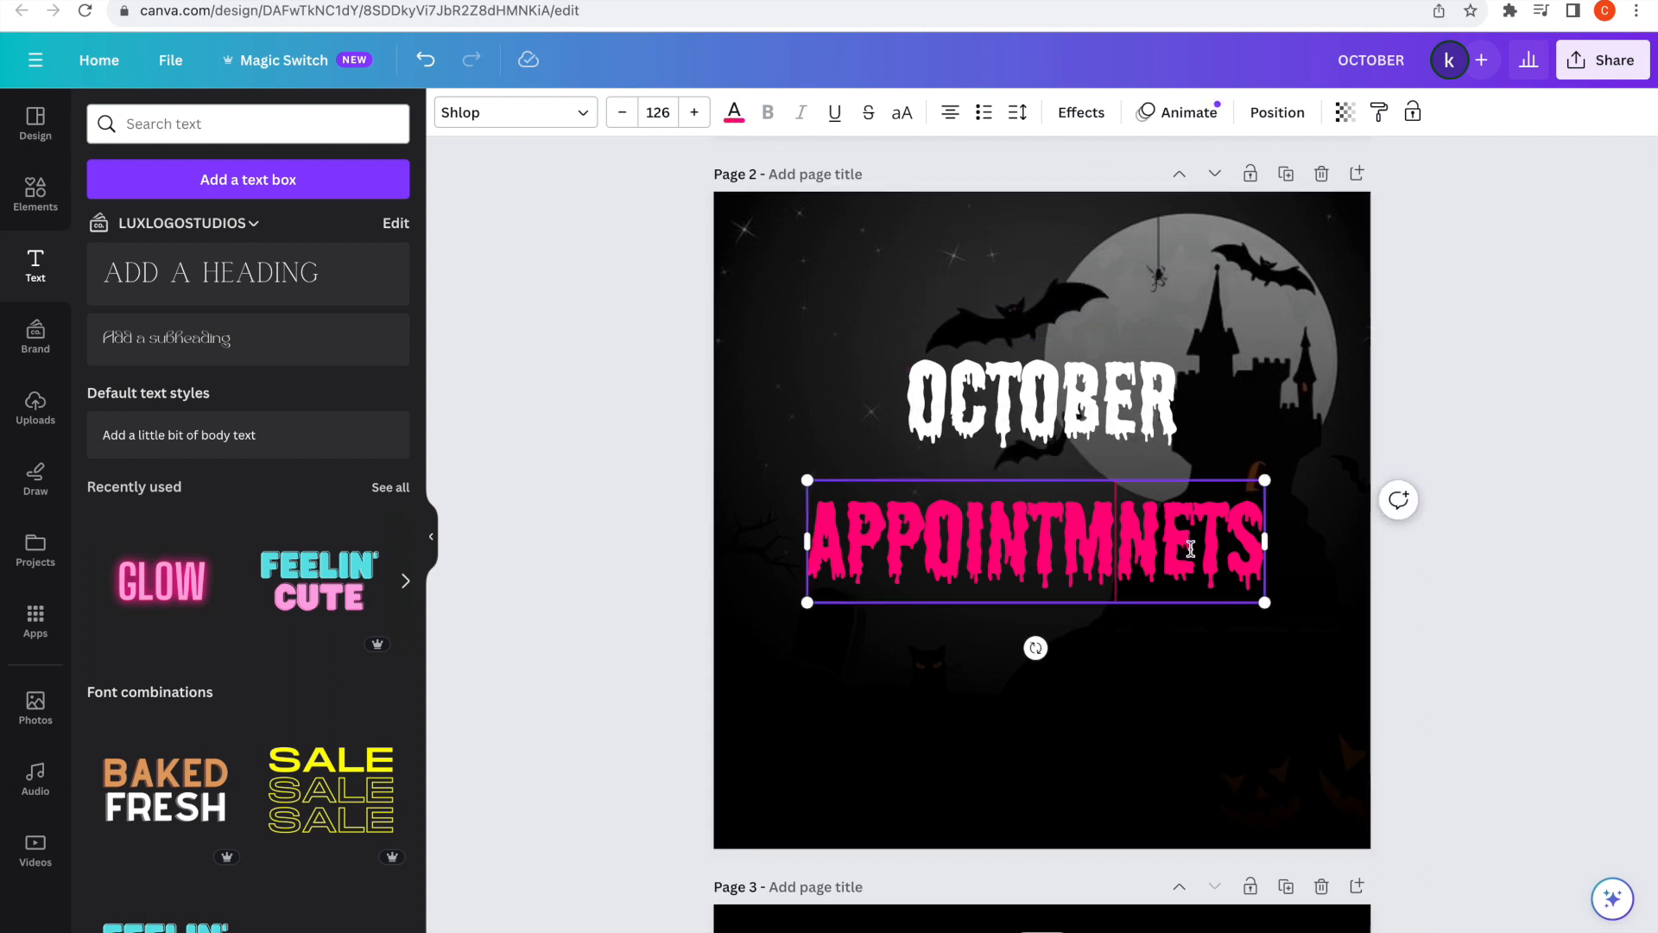
pyautogui.write('EN')
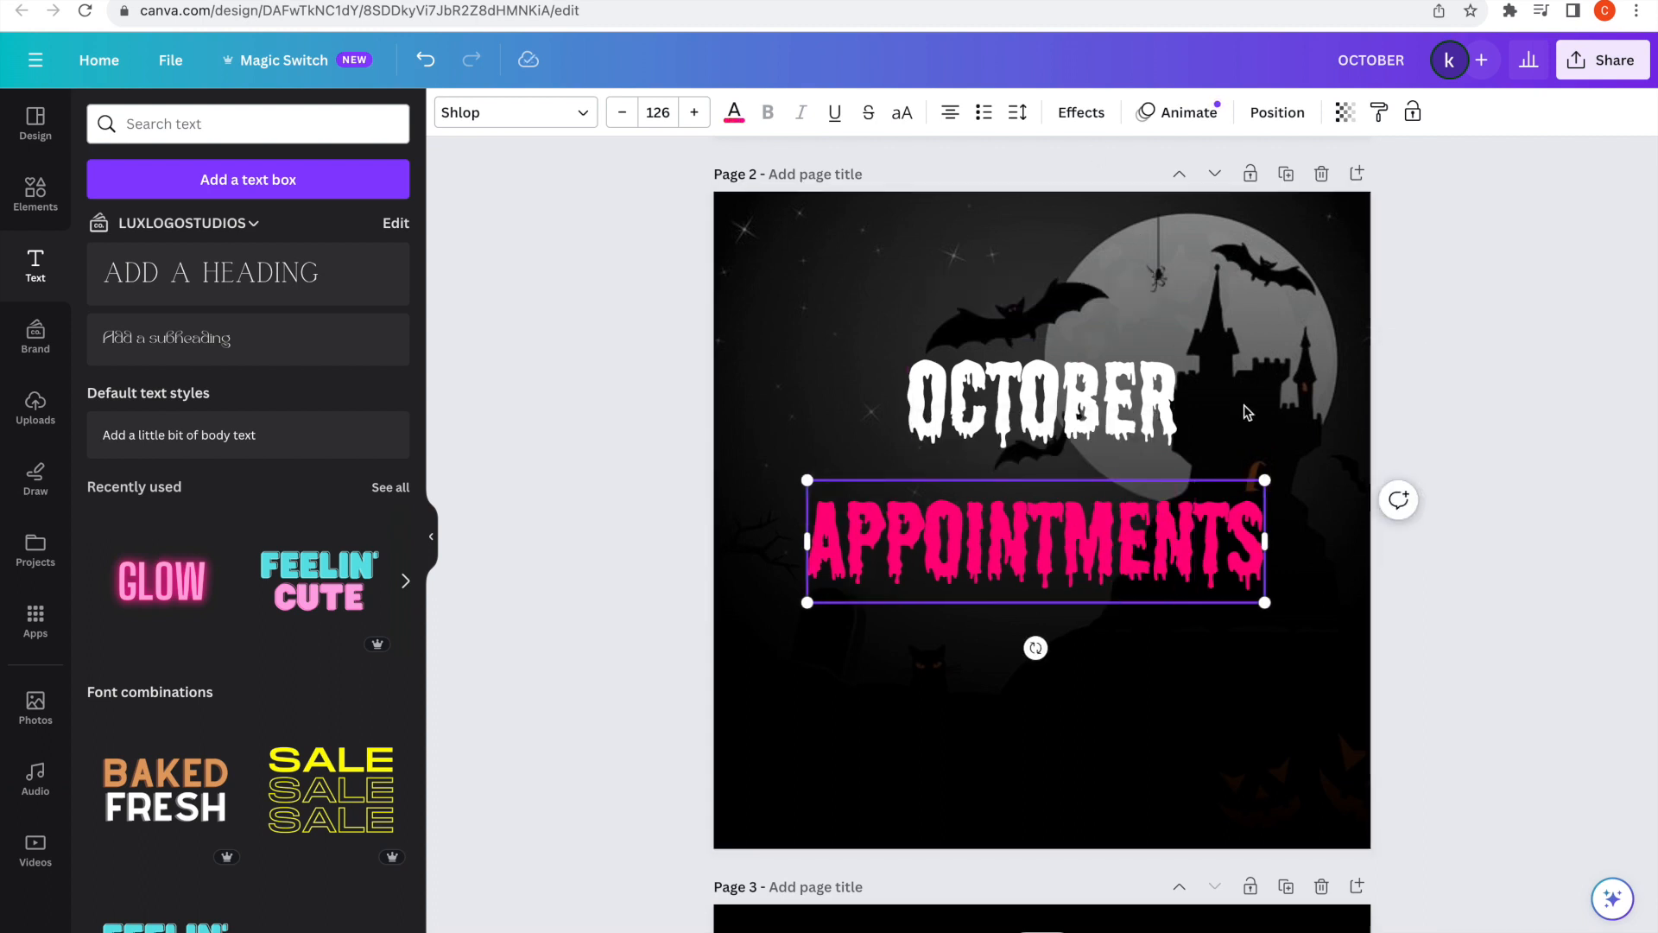
# Enlarge APPOINTMENTS to size 145 and set OCTOBER's font size to 145 as well.
pyautogui.moveTo(1264, 602); pyautogui.dragTo(1333, 621)
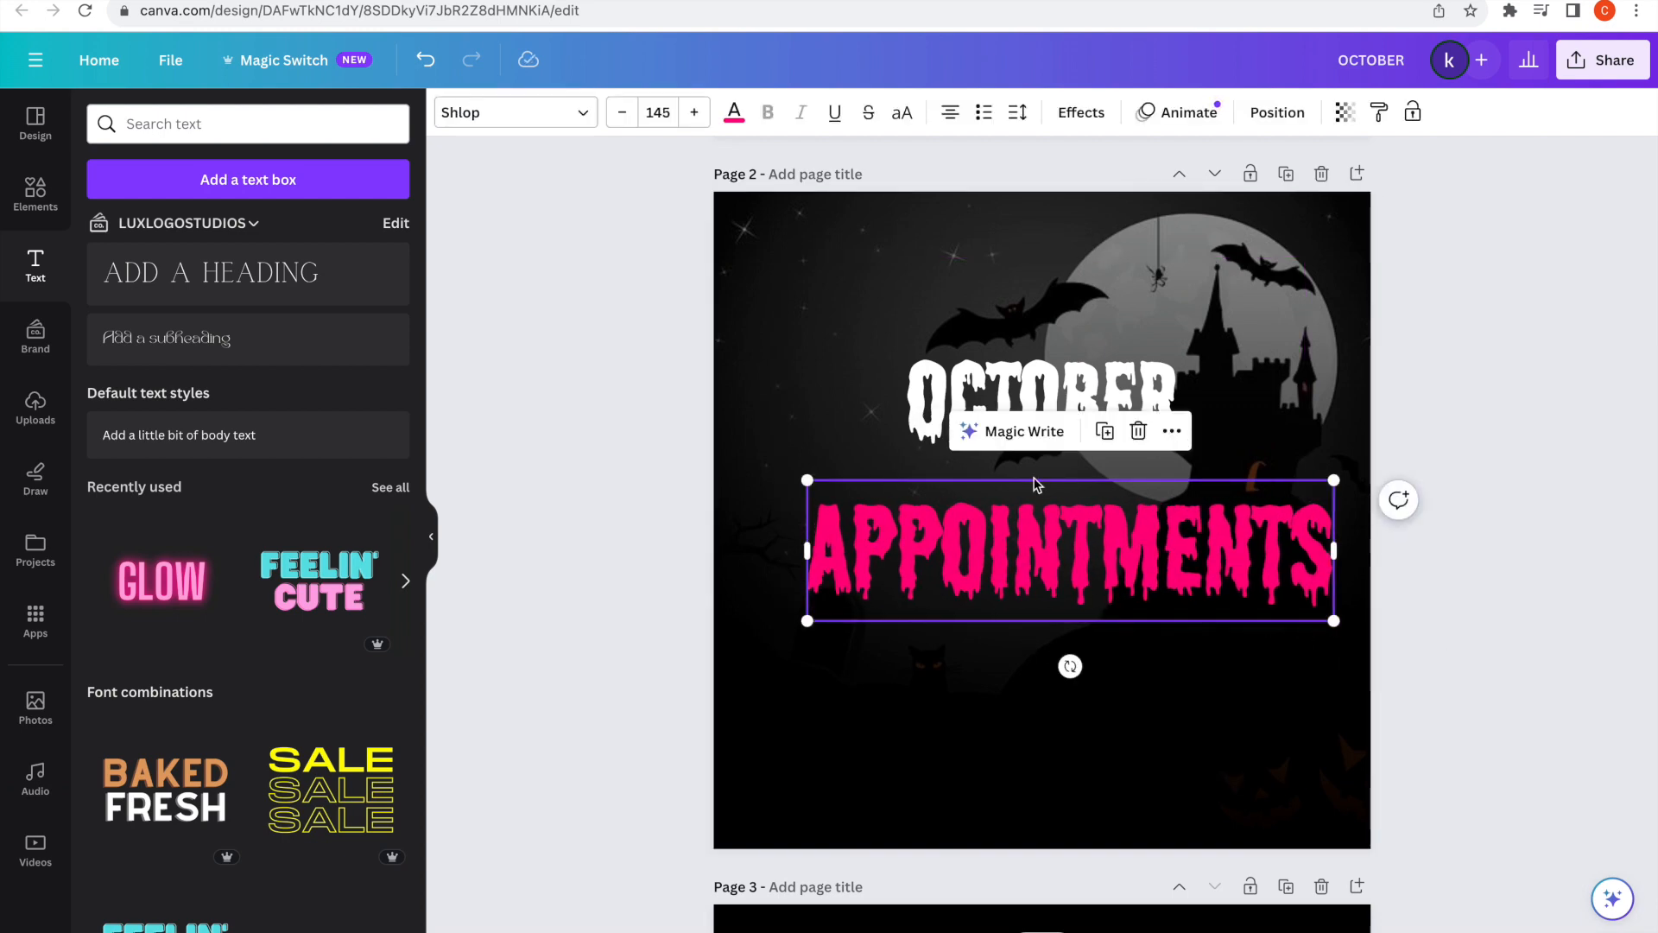
pyautogui.click(1012, 402)
pyautogui.click(662, 112)
pyautogui.write('145')
pyautogui.press('Return')
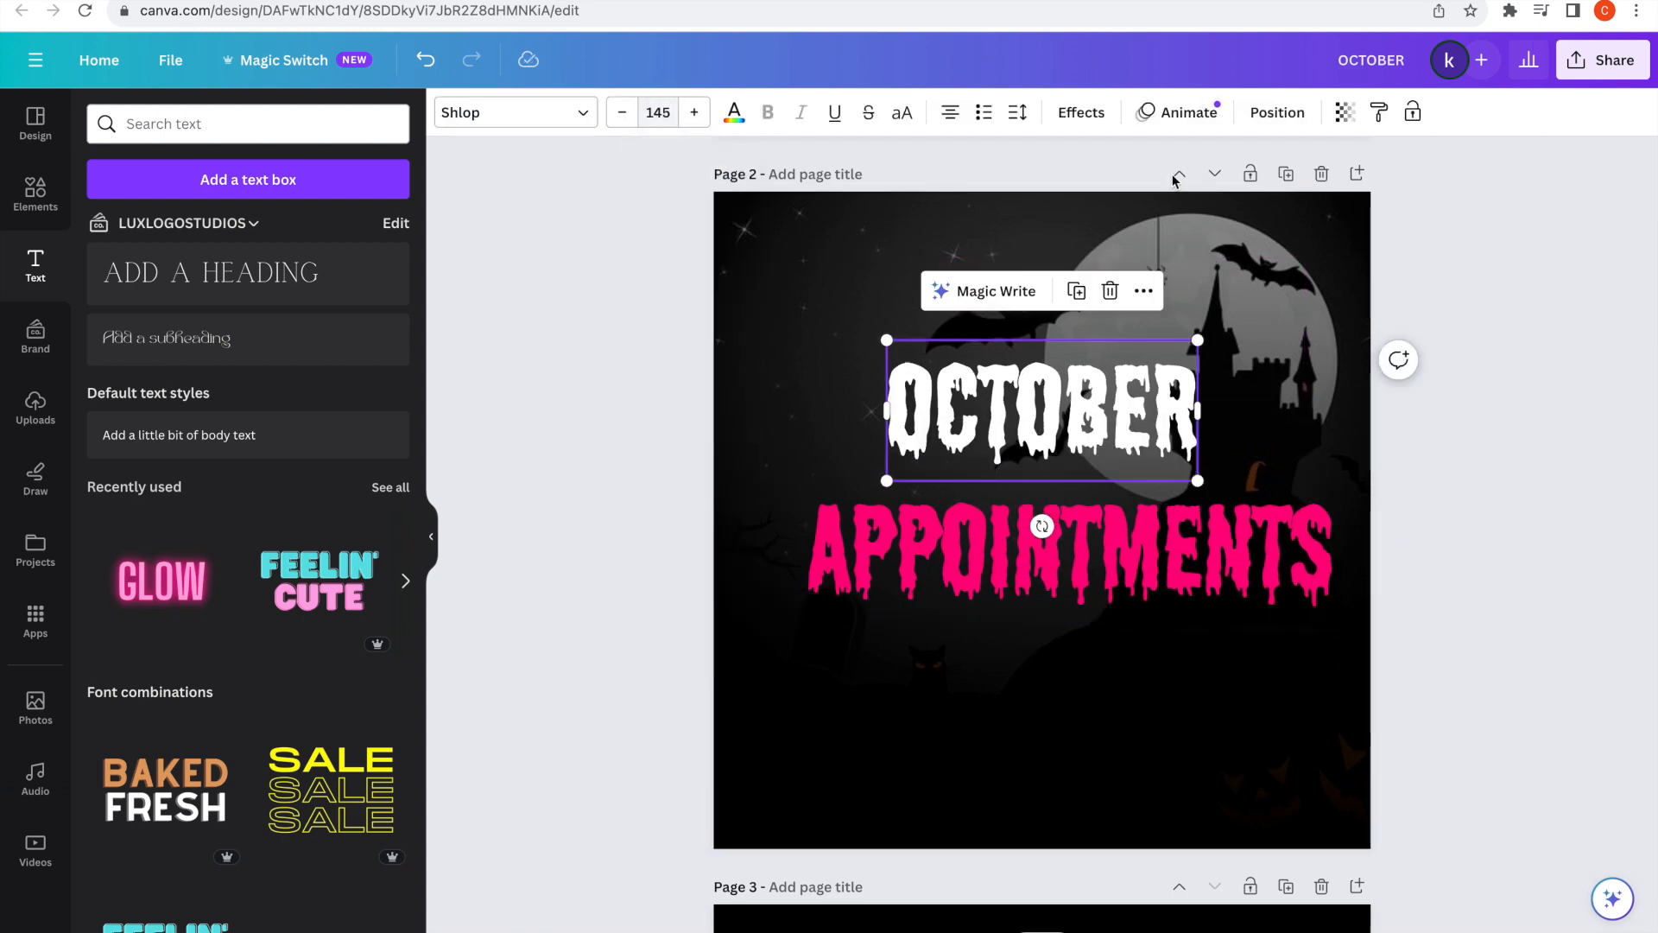
# Centre APPOINTMENTS on the page and position OCTOBER overlapping its top edge, layered in front.
pyautogui.click(1288, 574)
pyautogui.moveTo(1288, 574); pyautogui.dragTo(1259, 535)
pyautogui.click(1458, 296)
pyautogui.moveTo(1110, 414); pyautogui.dragTo(1147, 403)
pyautogui.rightClick(1179, 363)
pyautogui.click(1040, 651)
# Apply a black Outline effect to the OCTOBER text.
pyautogui.click(1081, 113)
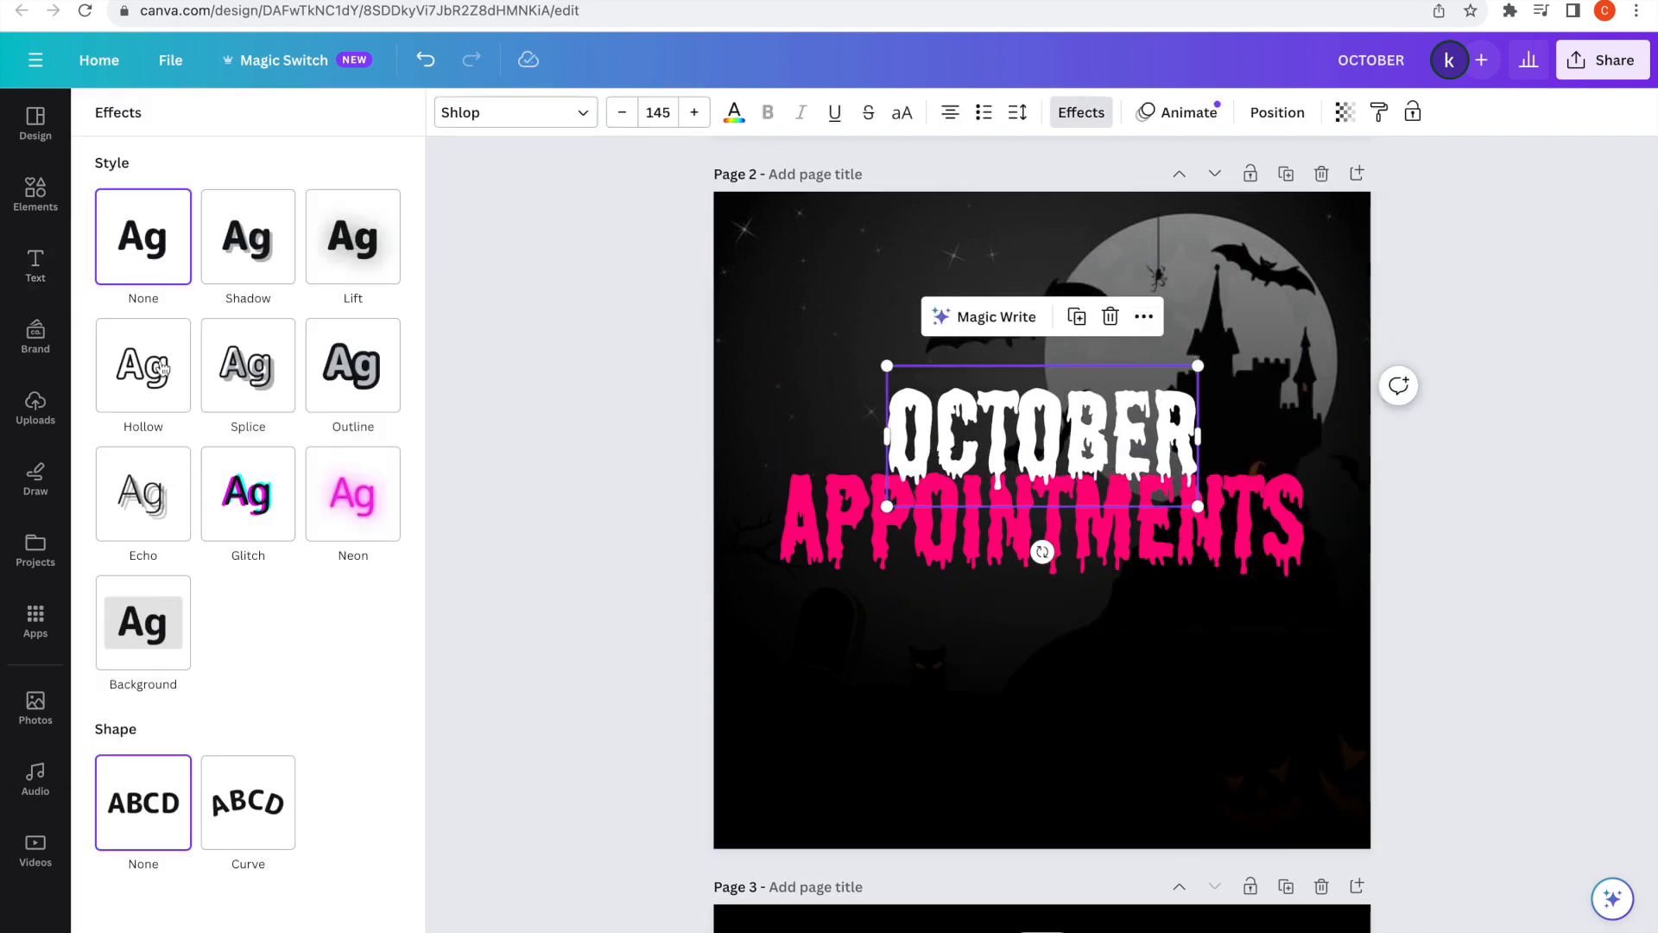
pyautogui.click(369, 383)
pyautogui.click(386, 524)
pyautogui.click(175, 630)
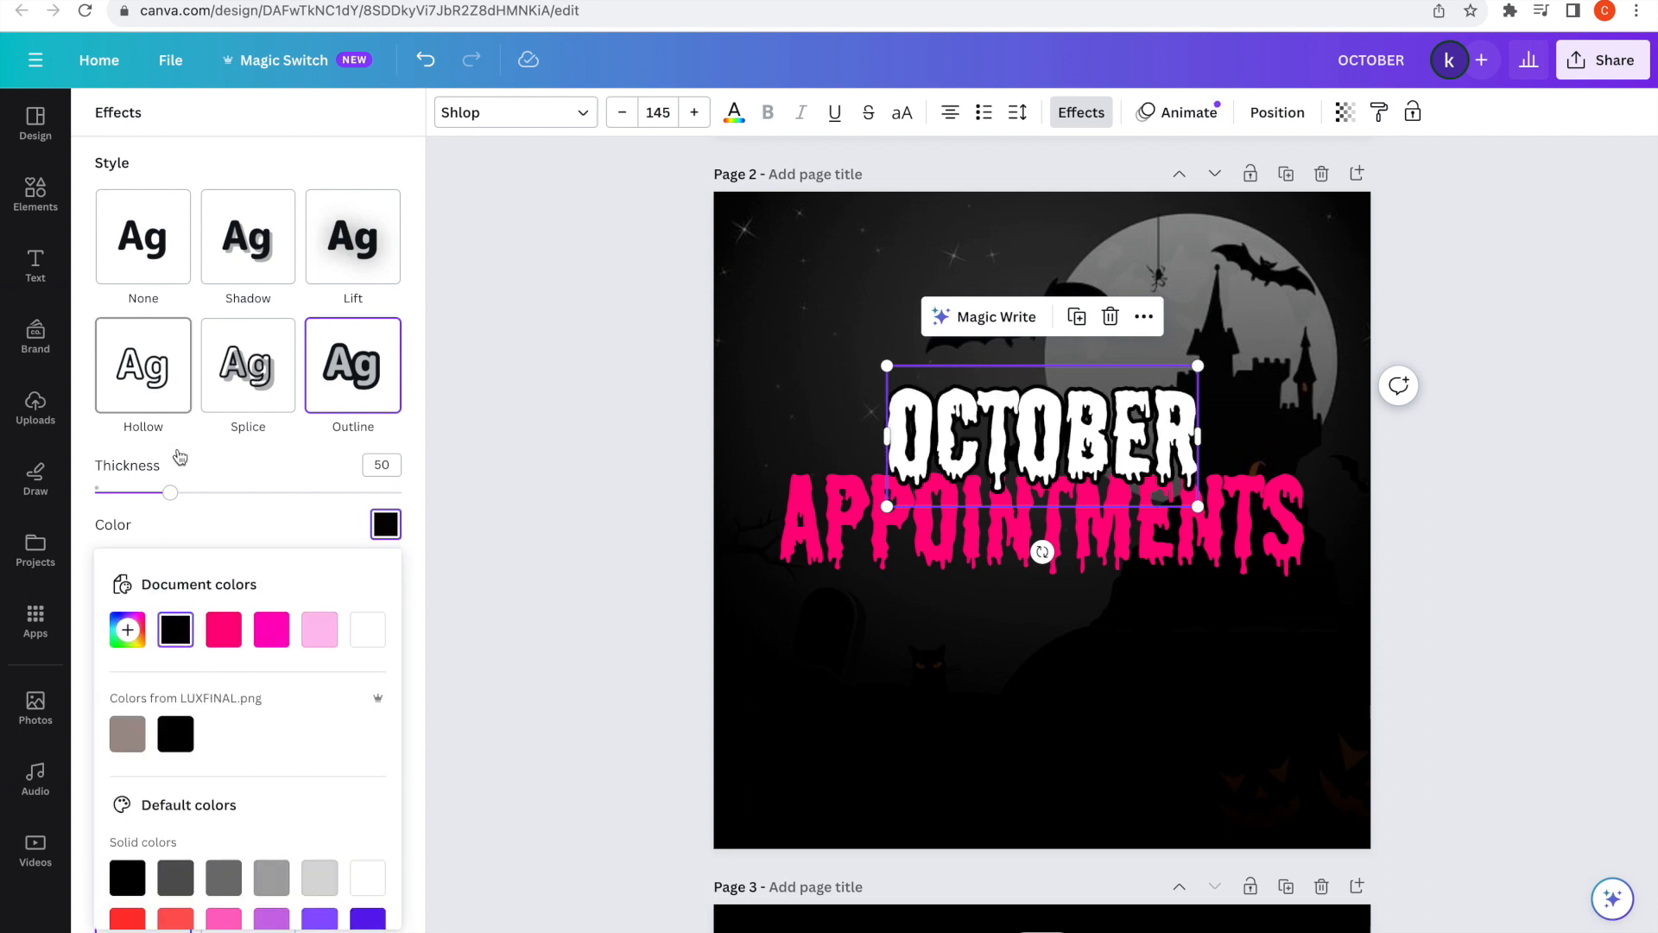
pyautogui.click(172, 497)
# Apply a black Outline effect to APPOINTMENTS and make its outline thicker than 50.
pyautogui.click(864, 526)
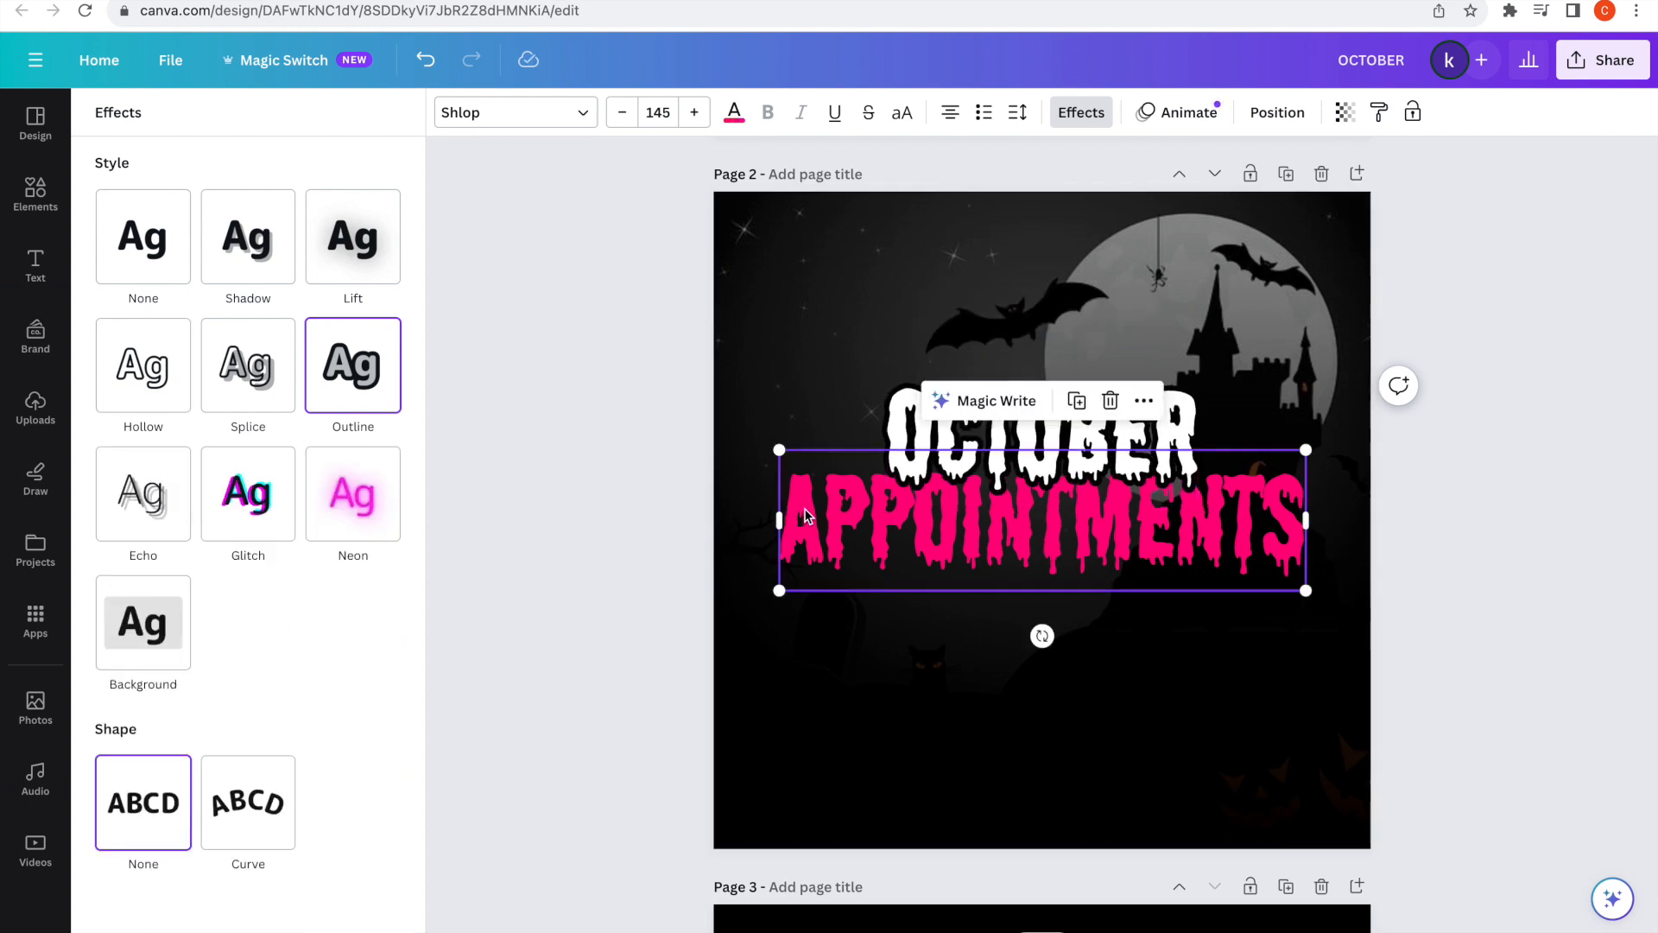
pyautogui.click(352, 365)
pyautogui.click(385, 523)
pyautogui.click(176, 630)
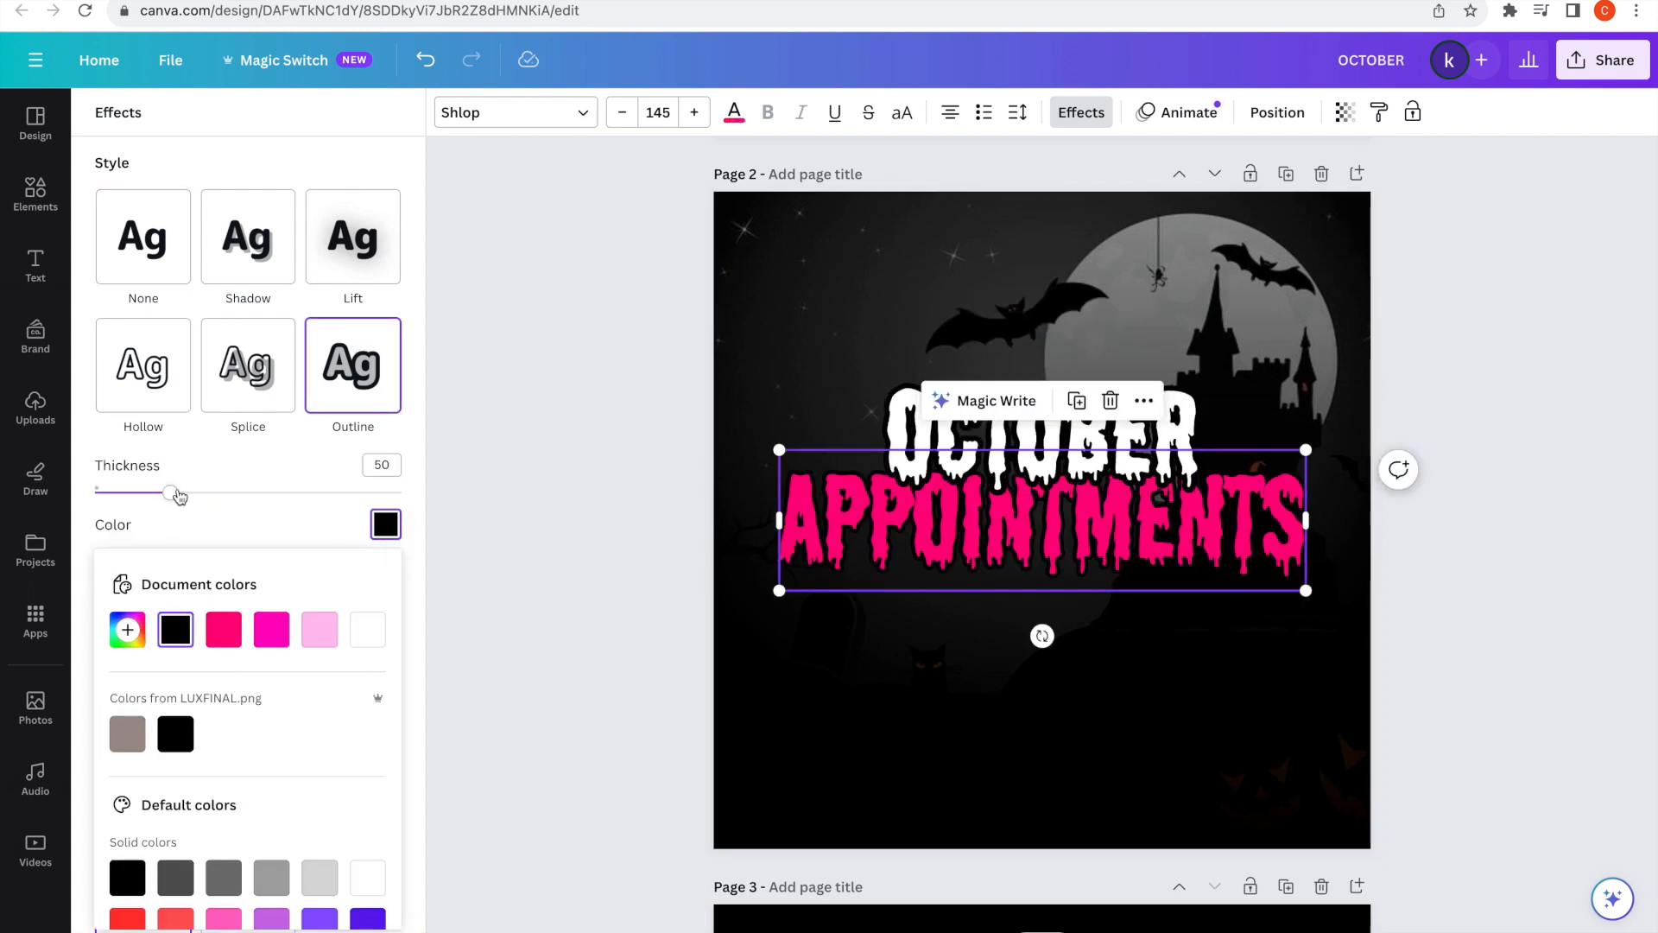
pyautogui.moveTo(174, 492); pyautogui.dragTo(207, 495)
pyautogui.click(646, 385)
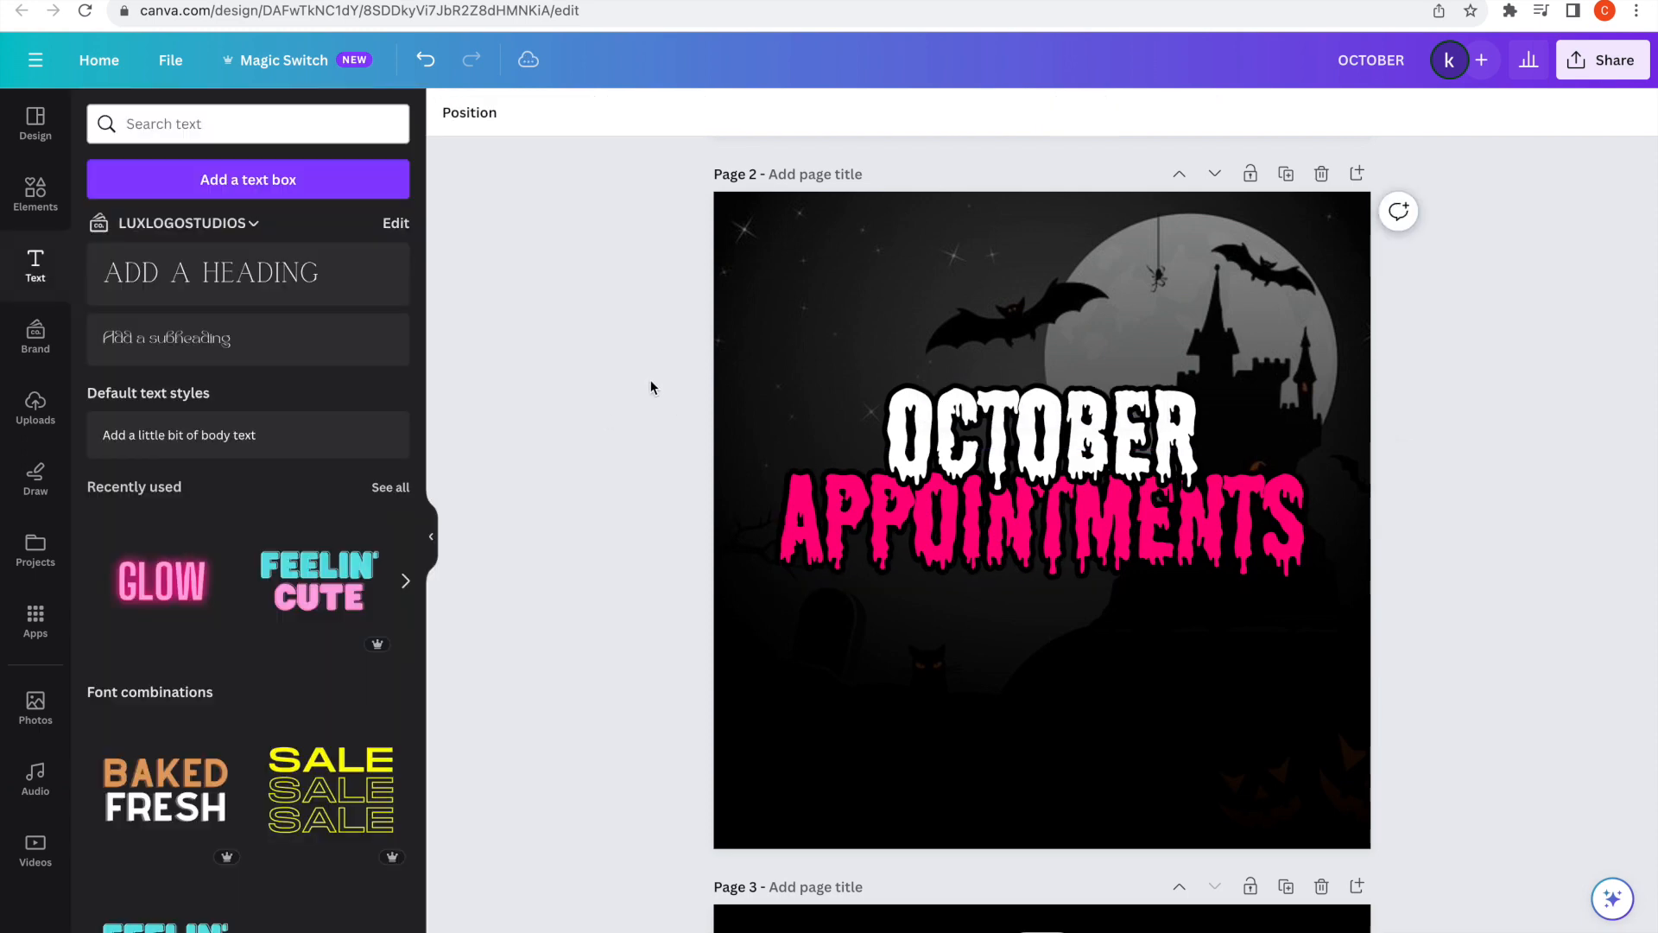
# Move OCTOBER up towards the top of the page and recolour APPOINTMENTS with the light pink document colour.
pyautogui.moveTo(993, 431); pyautogui.dragTo(989, 341)
pyautogui.click(945, 526)
pyautogui.click(734, 112)
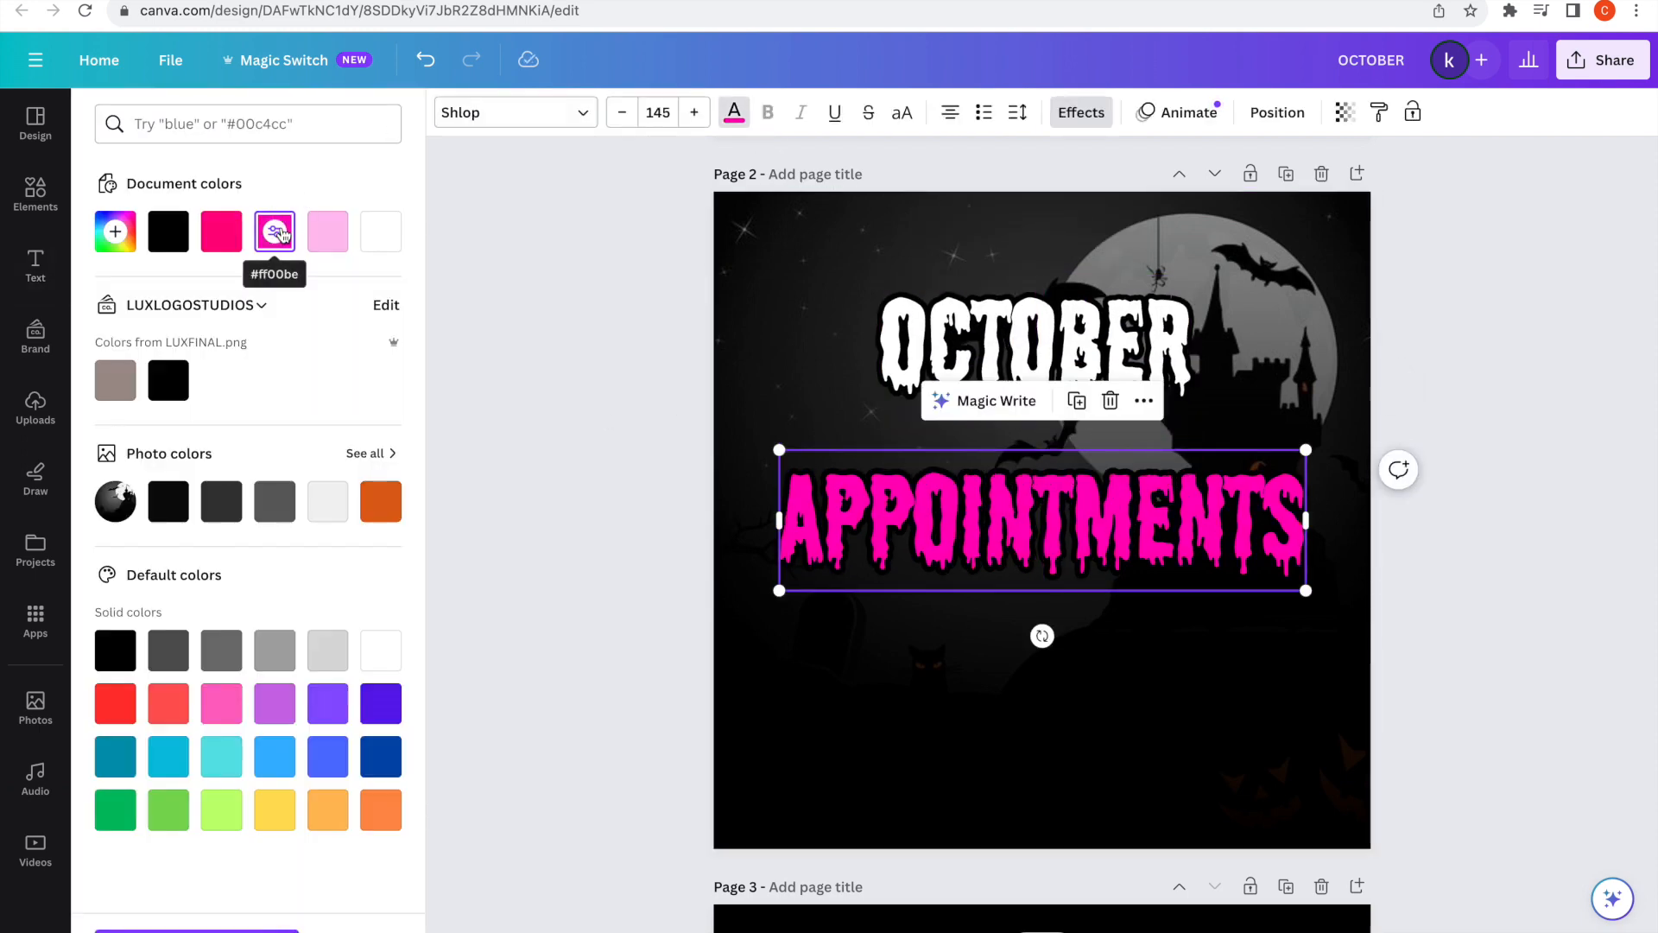
pyautogui.click(327, 232)
pyautogui.click(223, 233)
pyautogui.click(327, 234)
# Move APPOINTMENTS up so it sits directly beneath OCTOBER with the dripping letters slightly overlapping.
pyautogui.moveTo(844, 515); pyautogui.dragTo(844, 426)
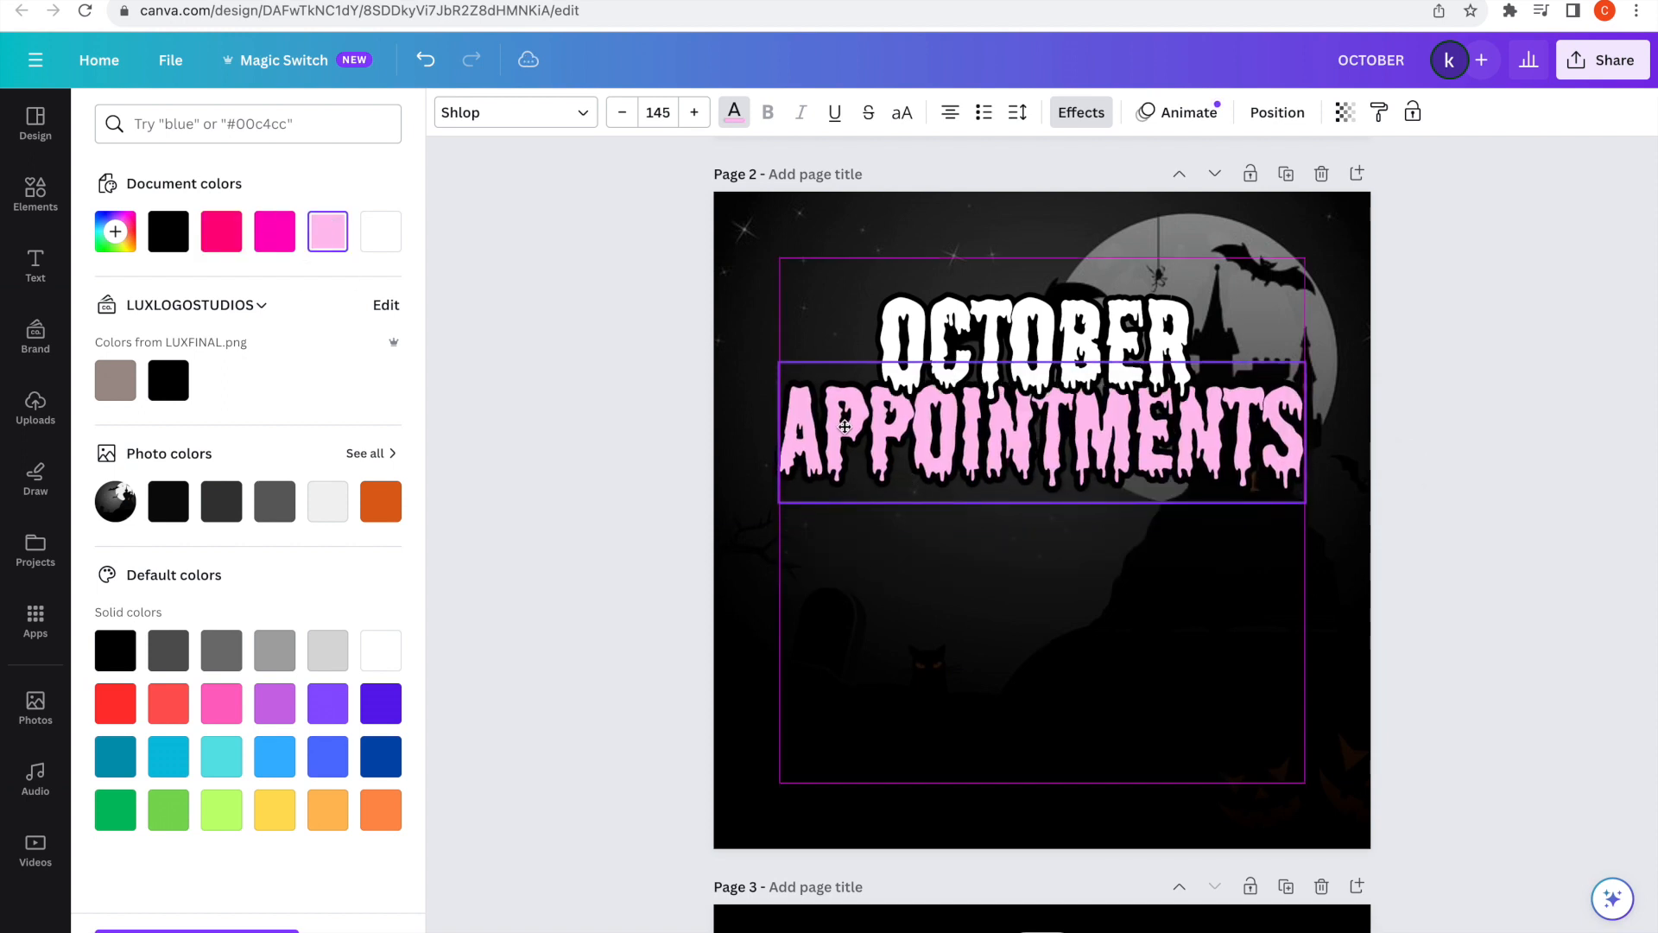
pyautogui.click(1102, 361)
pyautogui.click(1044, 463)
pyautogui.click(1079, 373)
pyautogui.moveTo(1036, 460); pyautogui.dragTo(1038, 467)
pyautogui.click(1489, 344)
# Group the two title words, move the group near the top of the page and centre it horizontally.
pyautogui.moveTo(1029, 234); pyautogui.dragTo(1070, 558)
pyautogui.click(1042, 226)
pyautogui.moveTo(1036, 394); pyautogui.dragTo(1046, 343)
pyautogui.click(1273, 118)
pyautogui.click(314, 331)
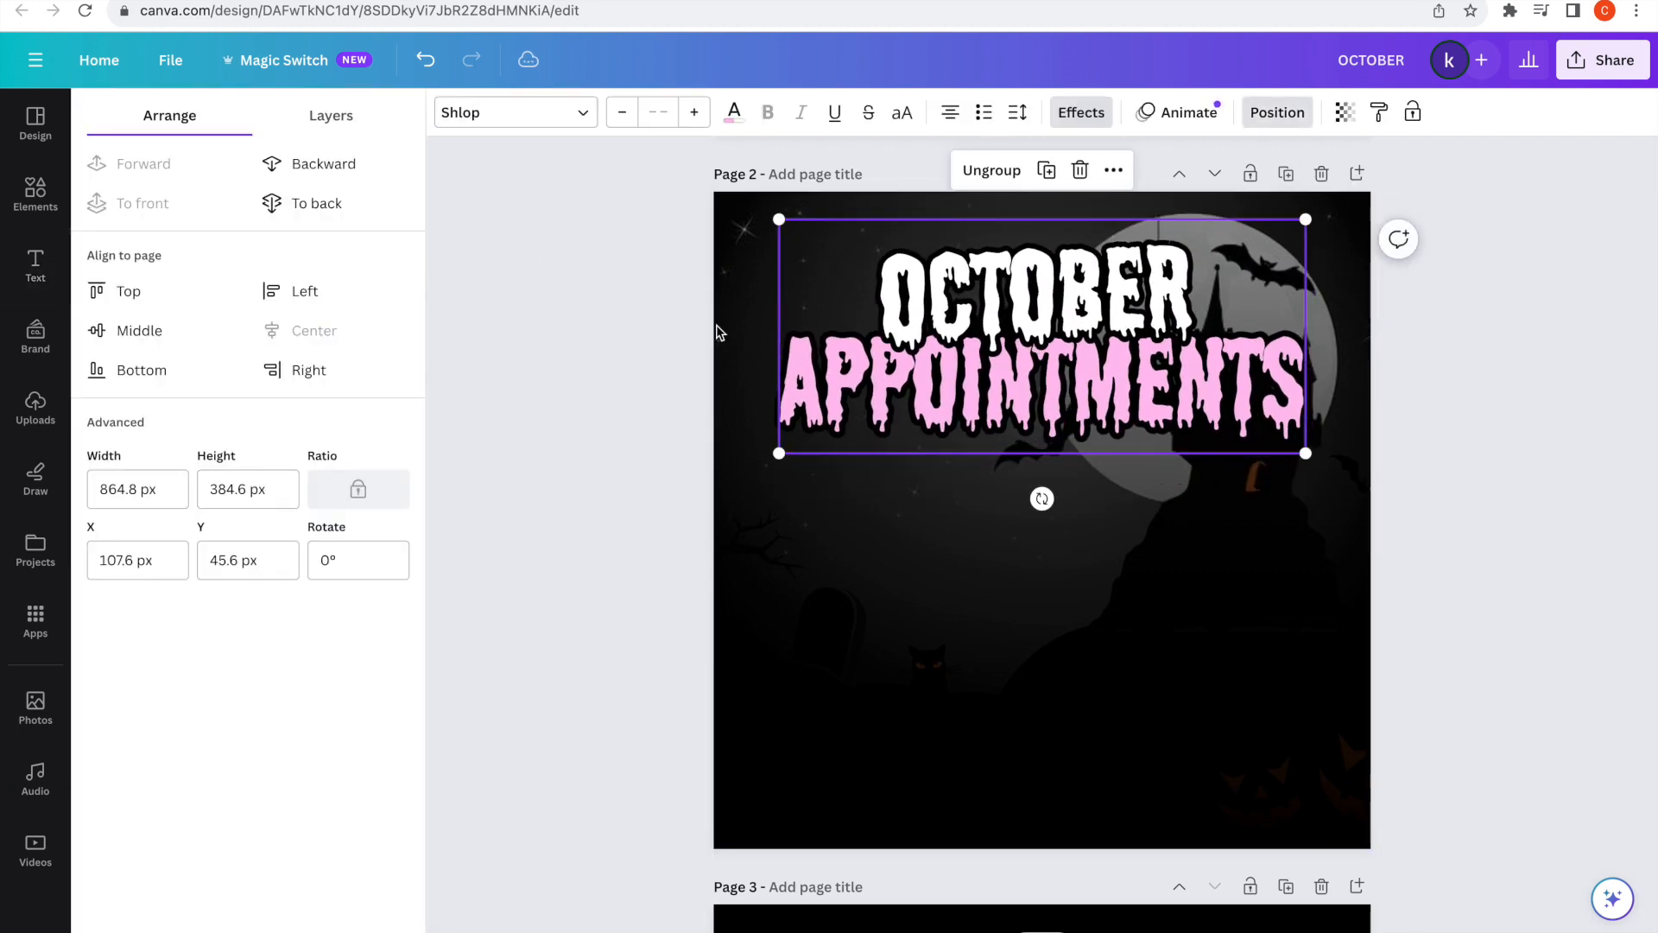
# Add a body text below the title reading OCTOBER 1ST - 31ST.
pyautogui.click(36, 266)
pyautogui.click(249, 435)
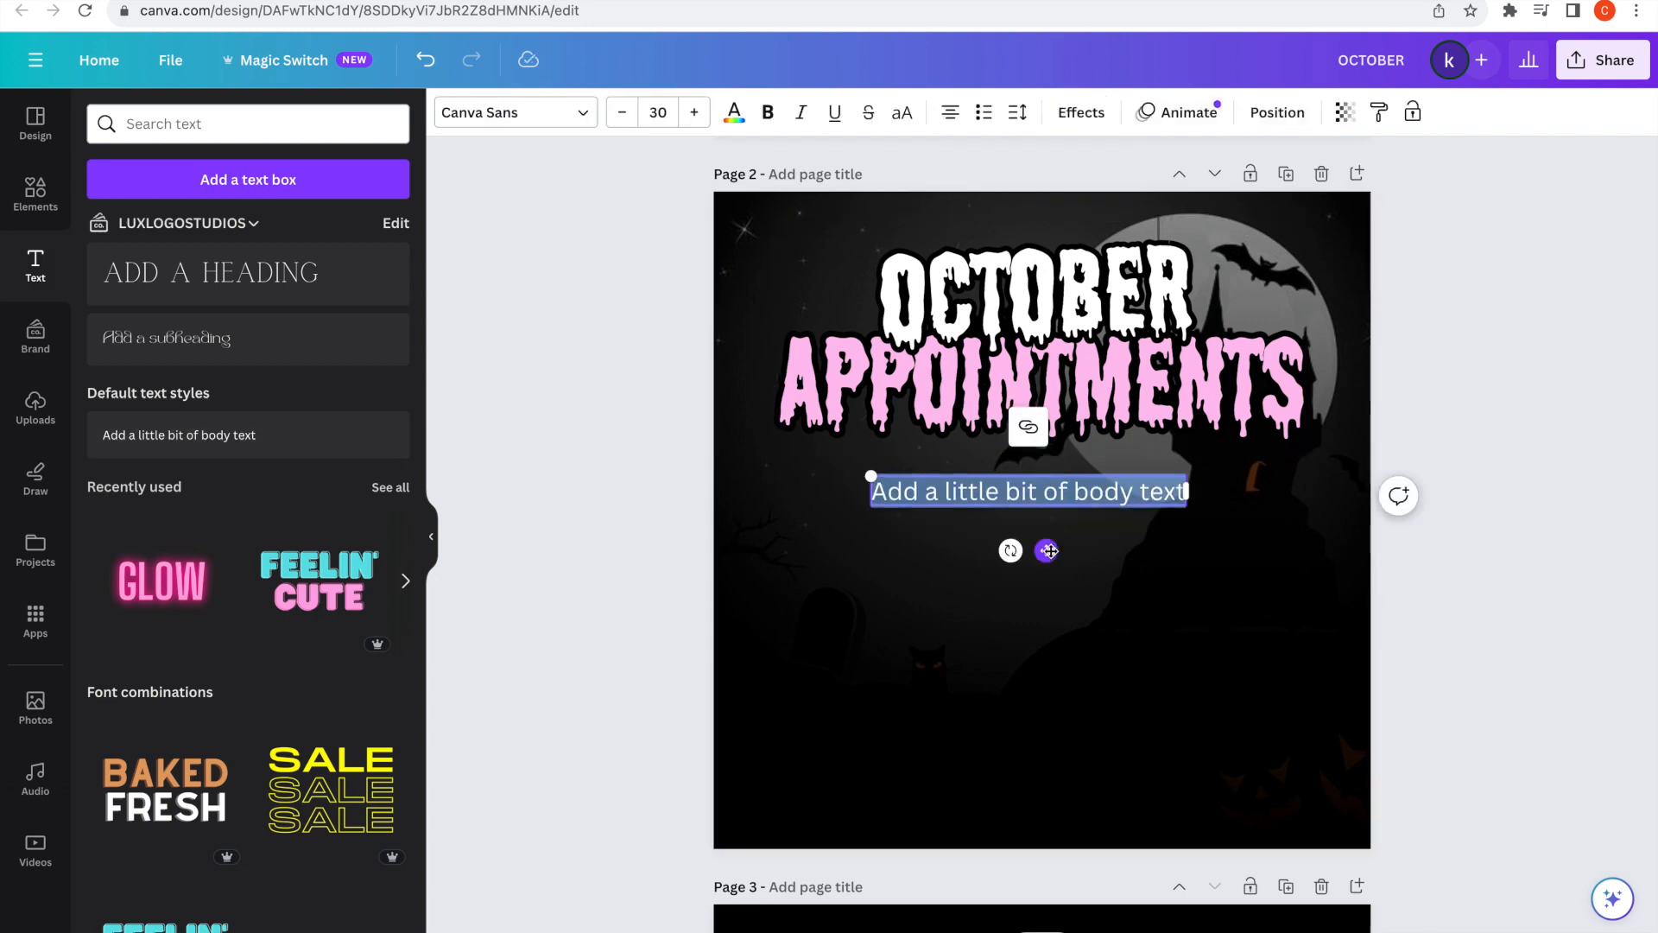
pyautogui.write('oc')
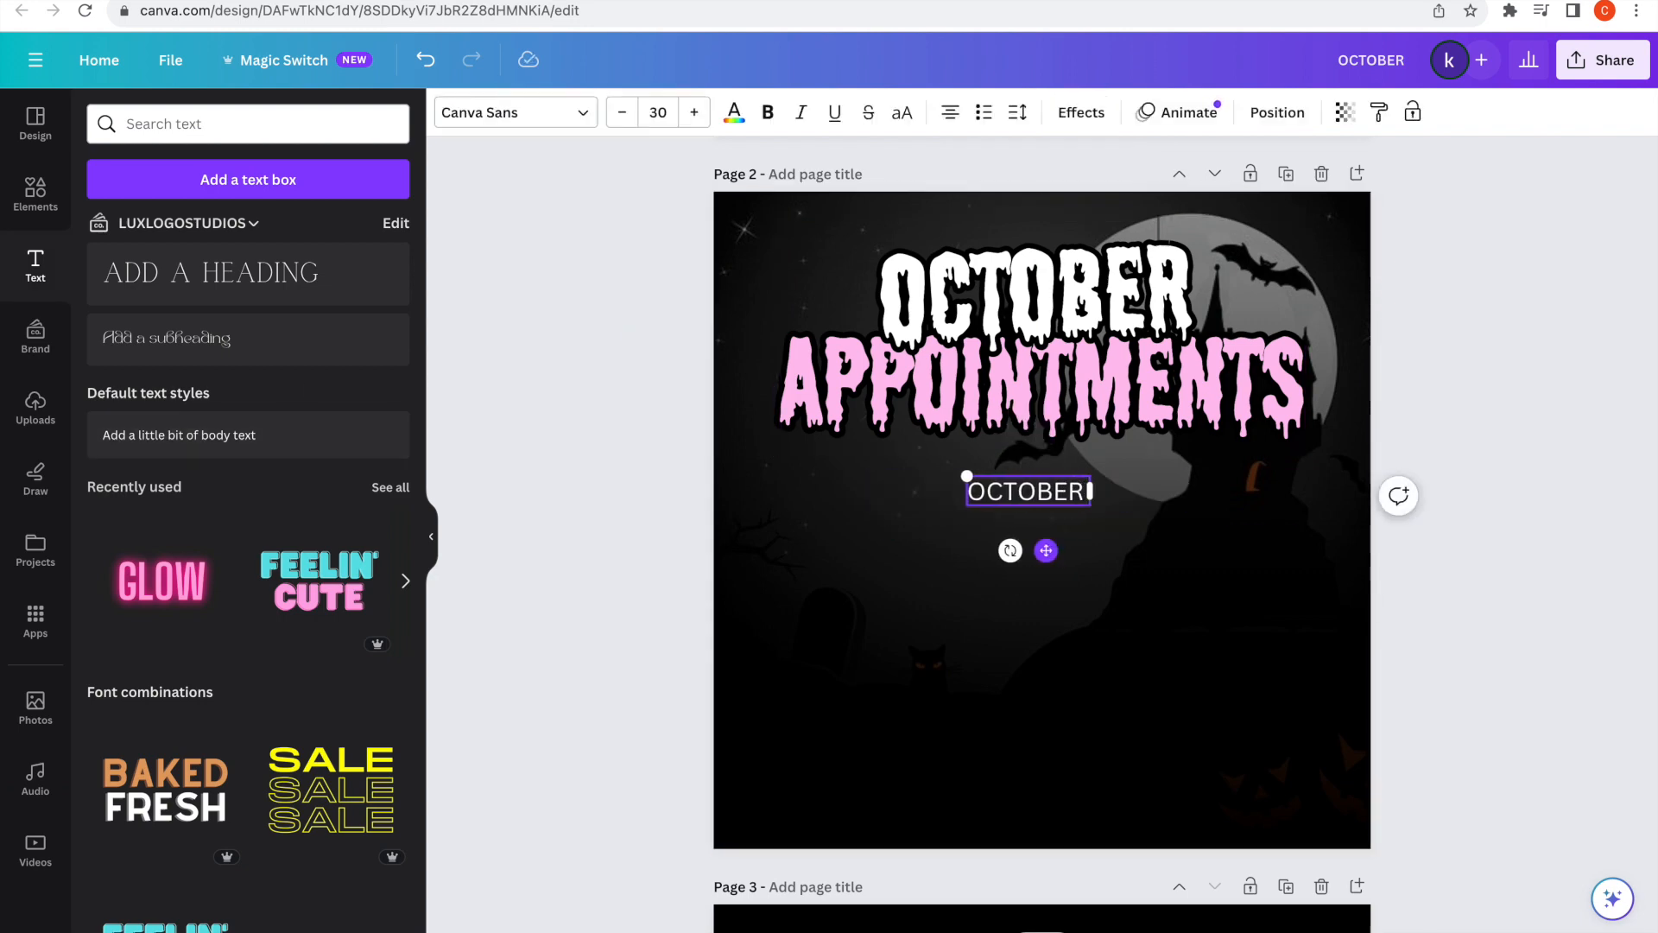
pyautogui.write('ST - 31ST')
# Change the font of the whole date line to Agrandir Grand.
pyautogui.hotkey('ctrl', 'a')
pyautogui.click(580, 113)
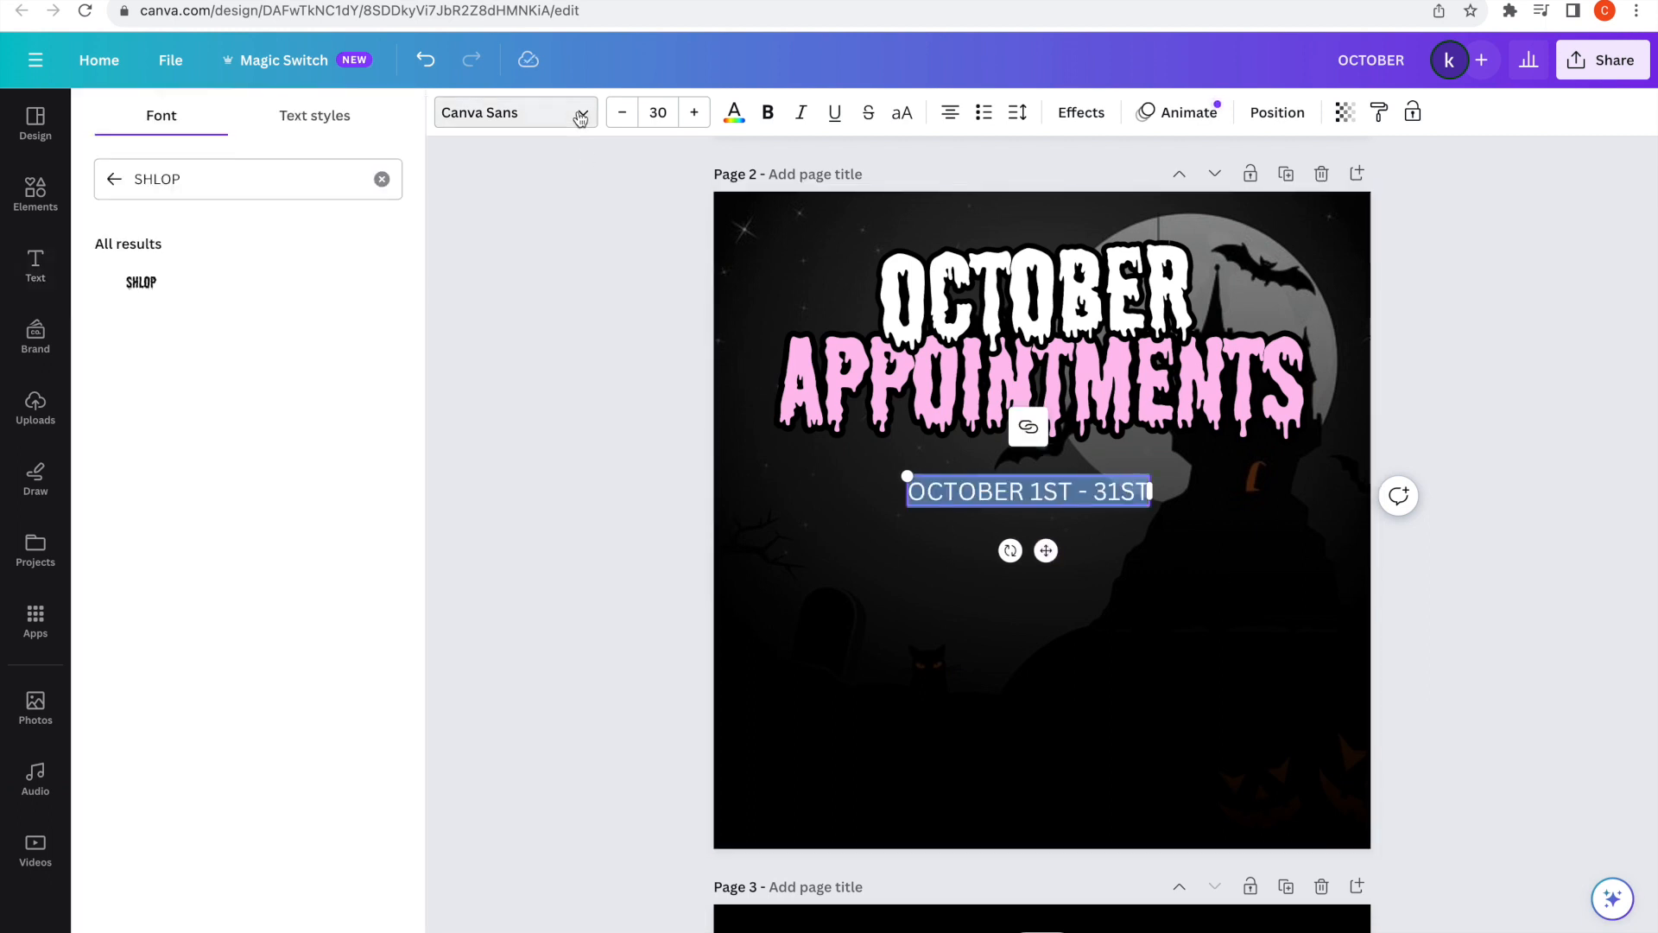
pyautogui.click(115, 178)
pyautogui.click(202, 321)
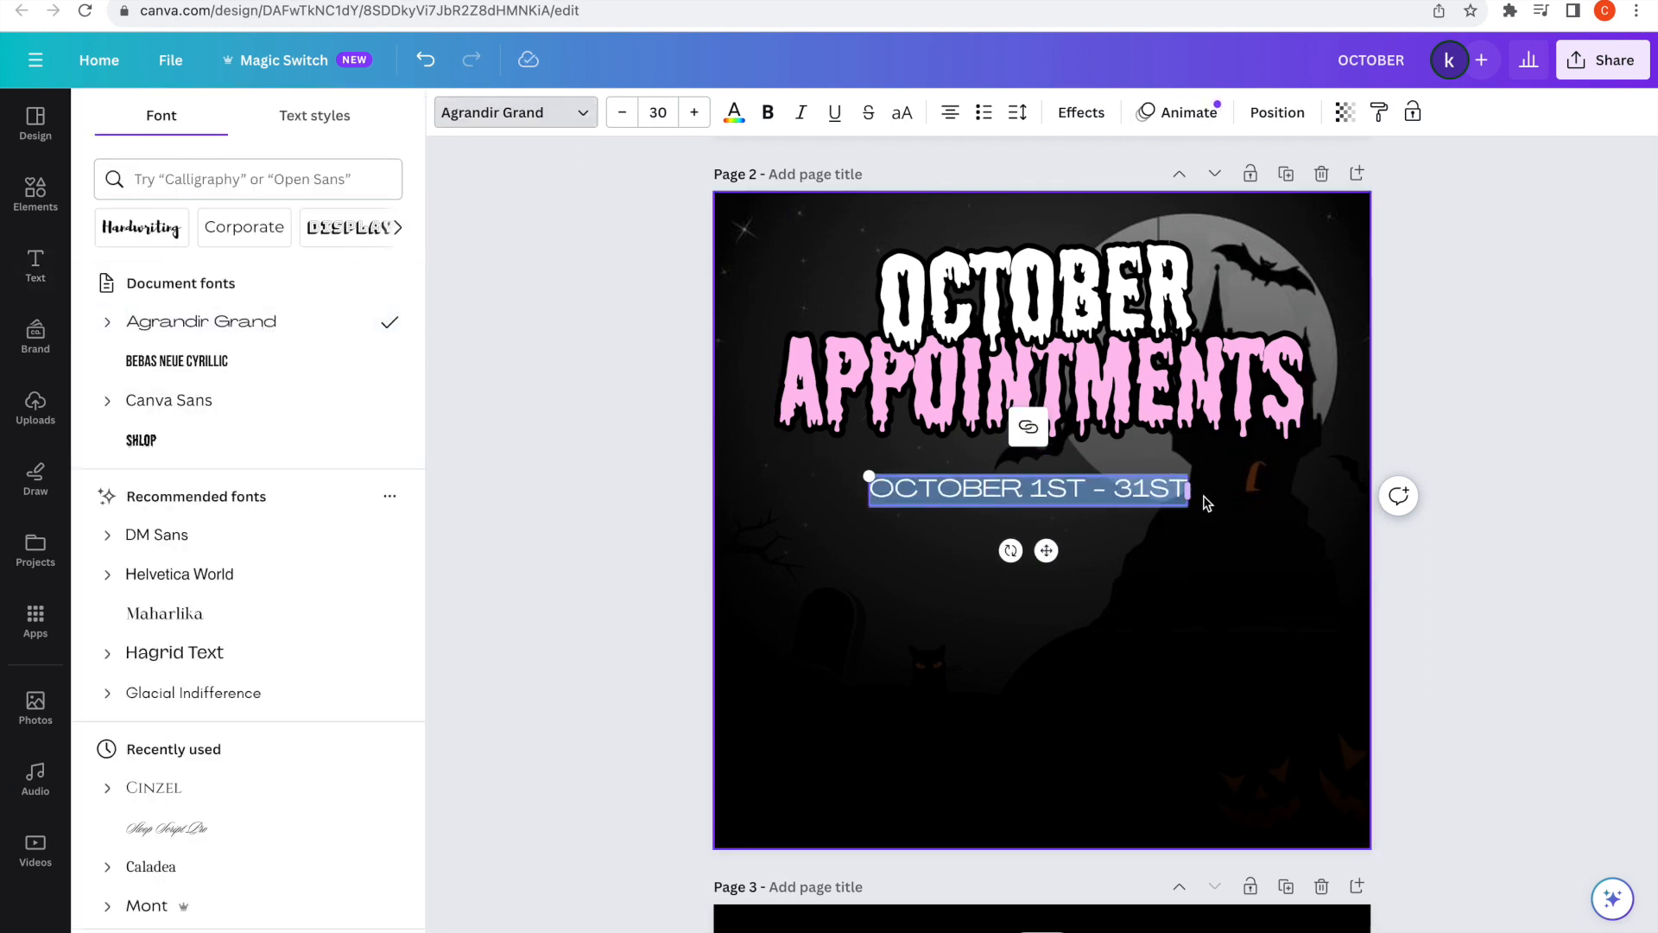
# Make the date line bold, shrink it to about size 17.3 and set its letter spacing to 799.
pyautogui.moveTo(1194, 489); pyautogui.dragTo(1370, 488)
pyautogui.click(1017, 112)
pyautogui.moveTo(1064, 190); pyautogui.dragTo(1185, 191)
pyautogui.moveTo(1365, 541); pyautogui.dragTo(1298, 485)
pyautogui.click(1015, 115)
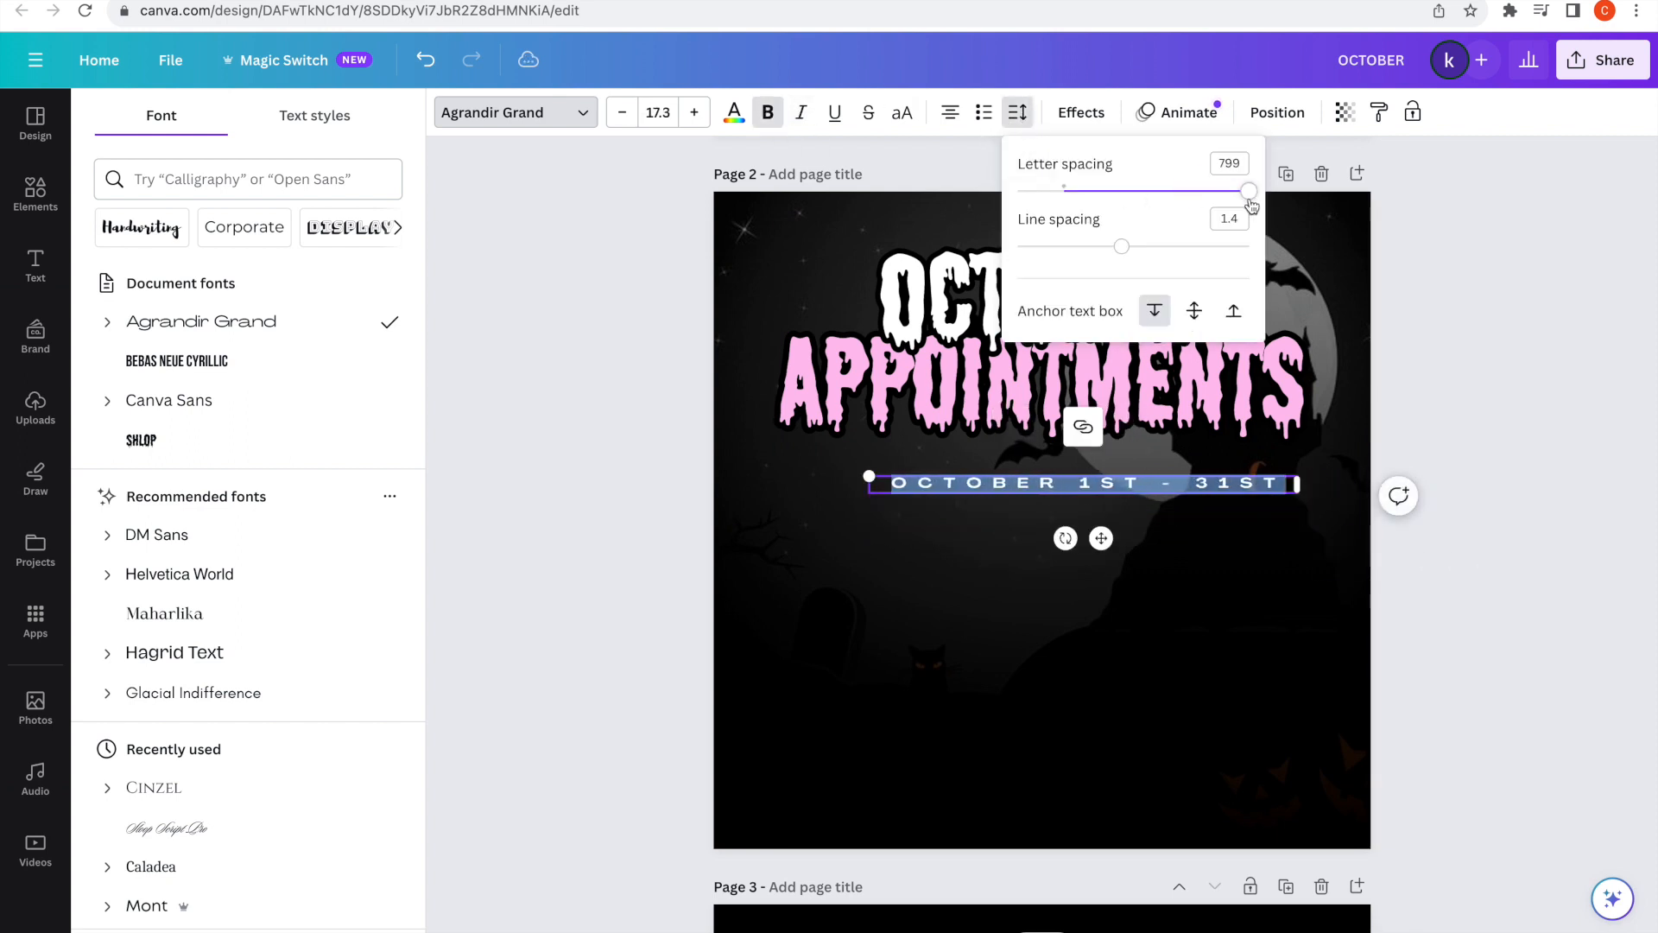
# Move the date line up so it is centred just beneath APPOINTMENTS.
pyautogui.moveTo(1101, 538); pyautogui.dragTo(1061, 516)
pyautogui.doubleClick(1365, 423)
pyautogui.click(1382, 475)
pyautogui.click(1246, 464)
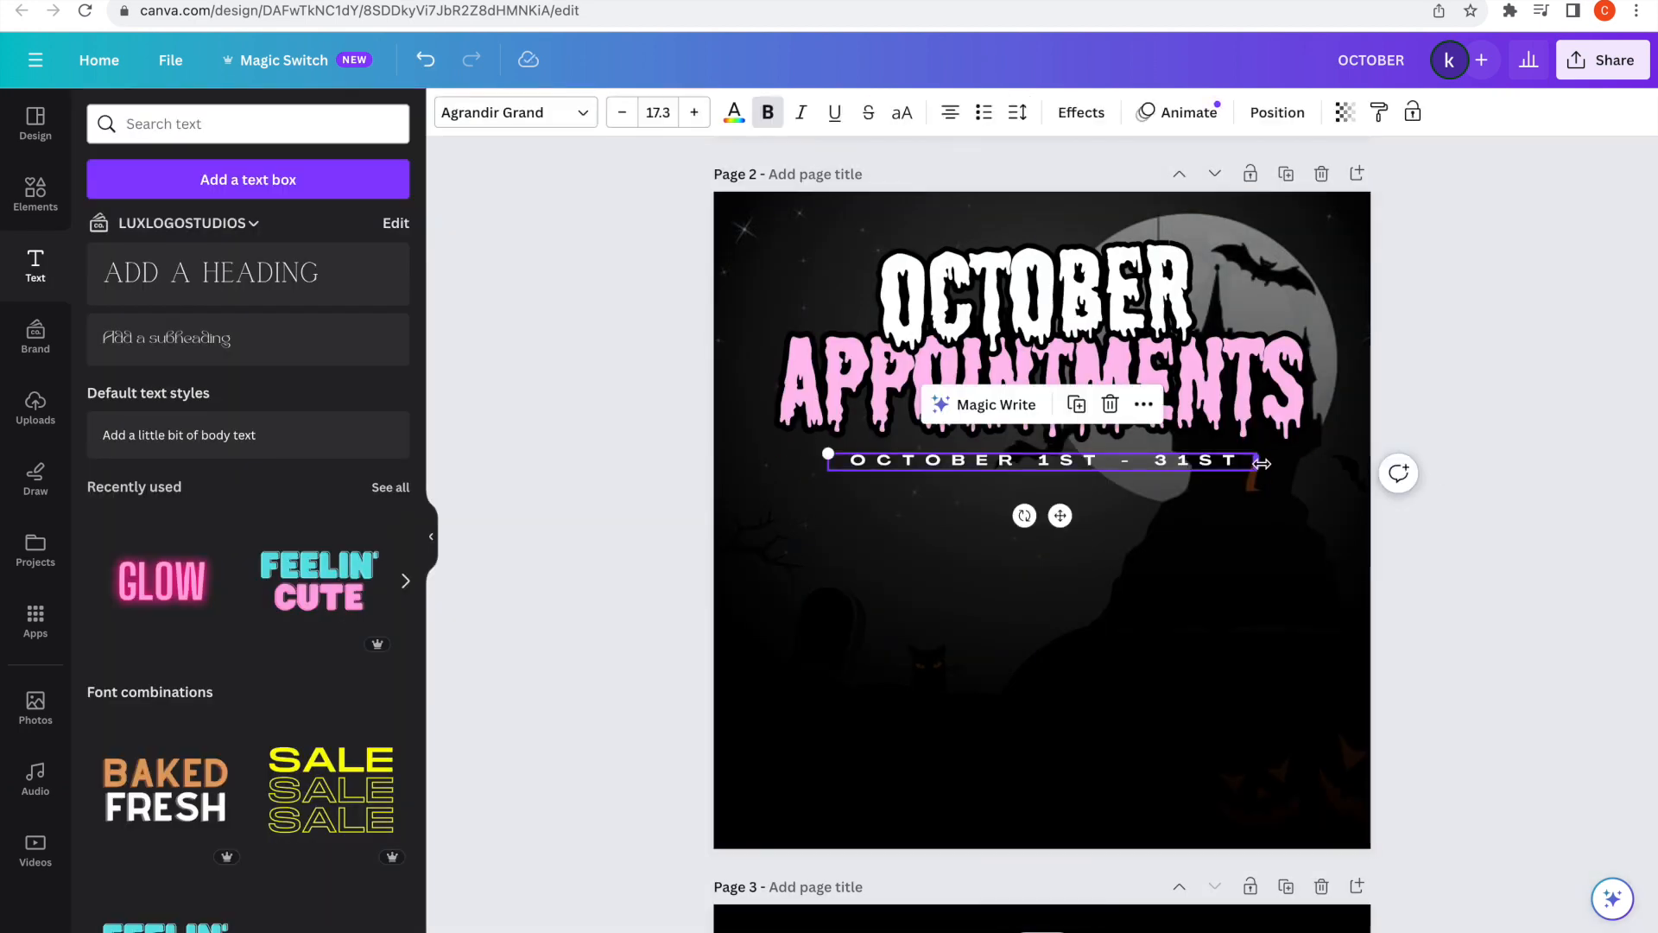
# Narrow the date line's text box to fit its text and centre it horizontally on the page.
pyautogui.moveTo(1262, 464); pyautogui.dragTo(1231, 461)
pyautogui.click(1277, 112)
pyautogui.click(321, 331)
pyautogui.click(586, 353)
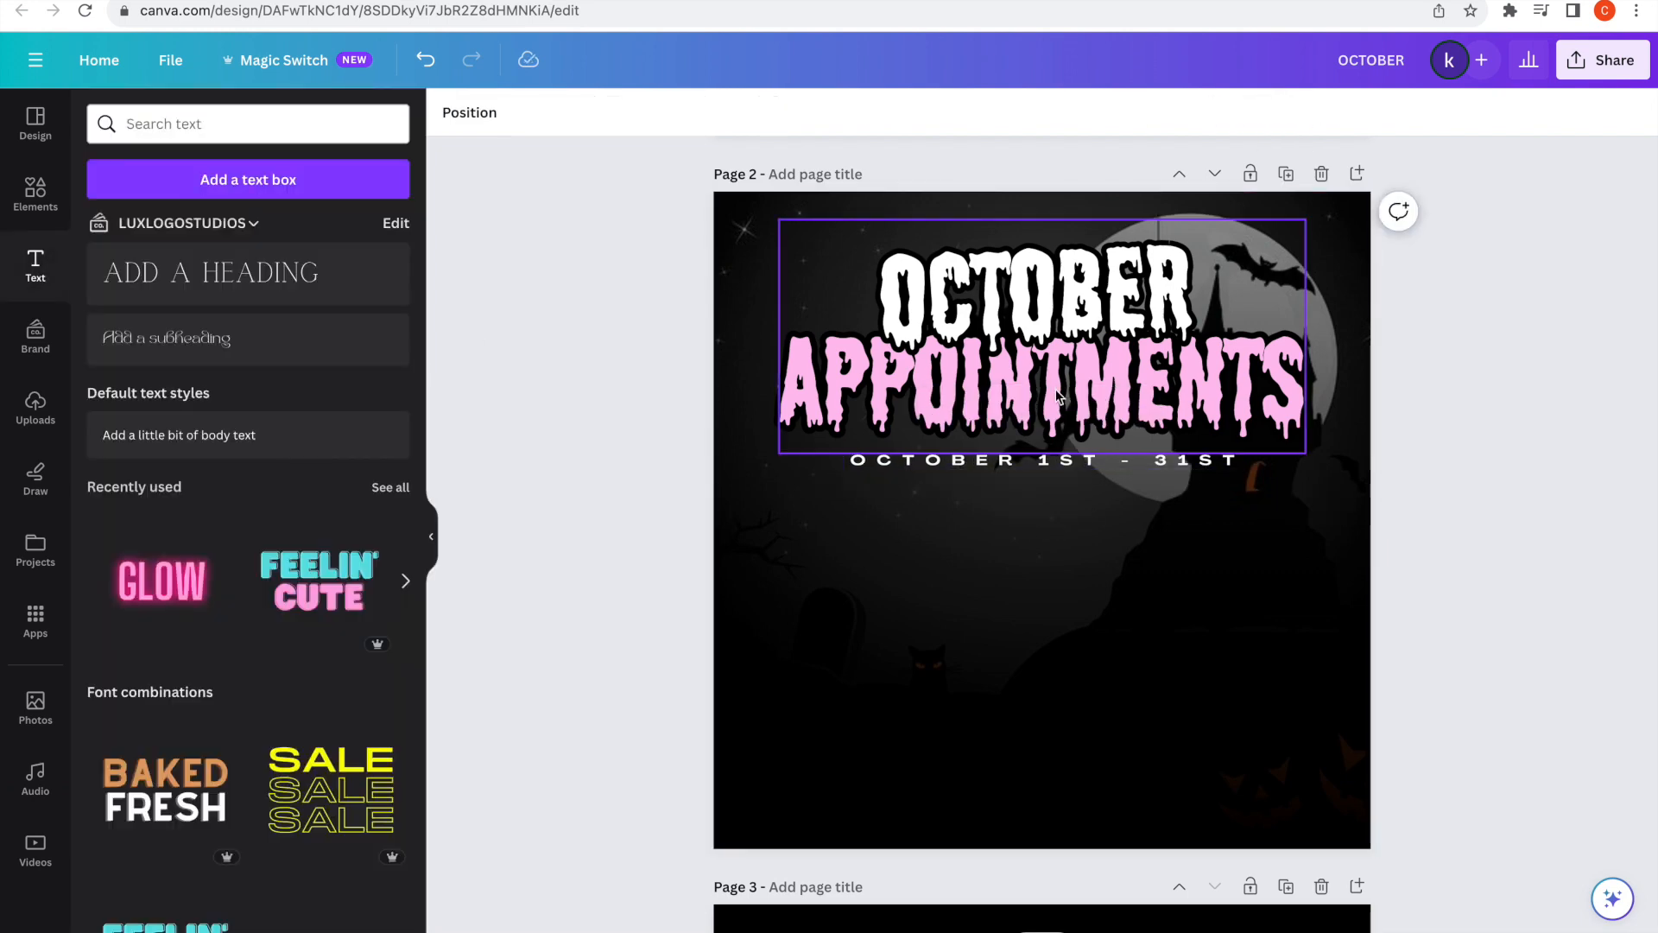
# Add a square shape behind the date line, stretch it into a thin bar slightly narrower than APPOINTMENTS and colour it light pink.
pyautogui.click(1045, 461)
pyautogui.click(35, 192)
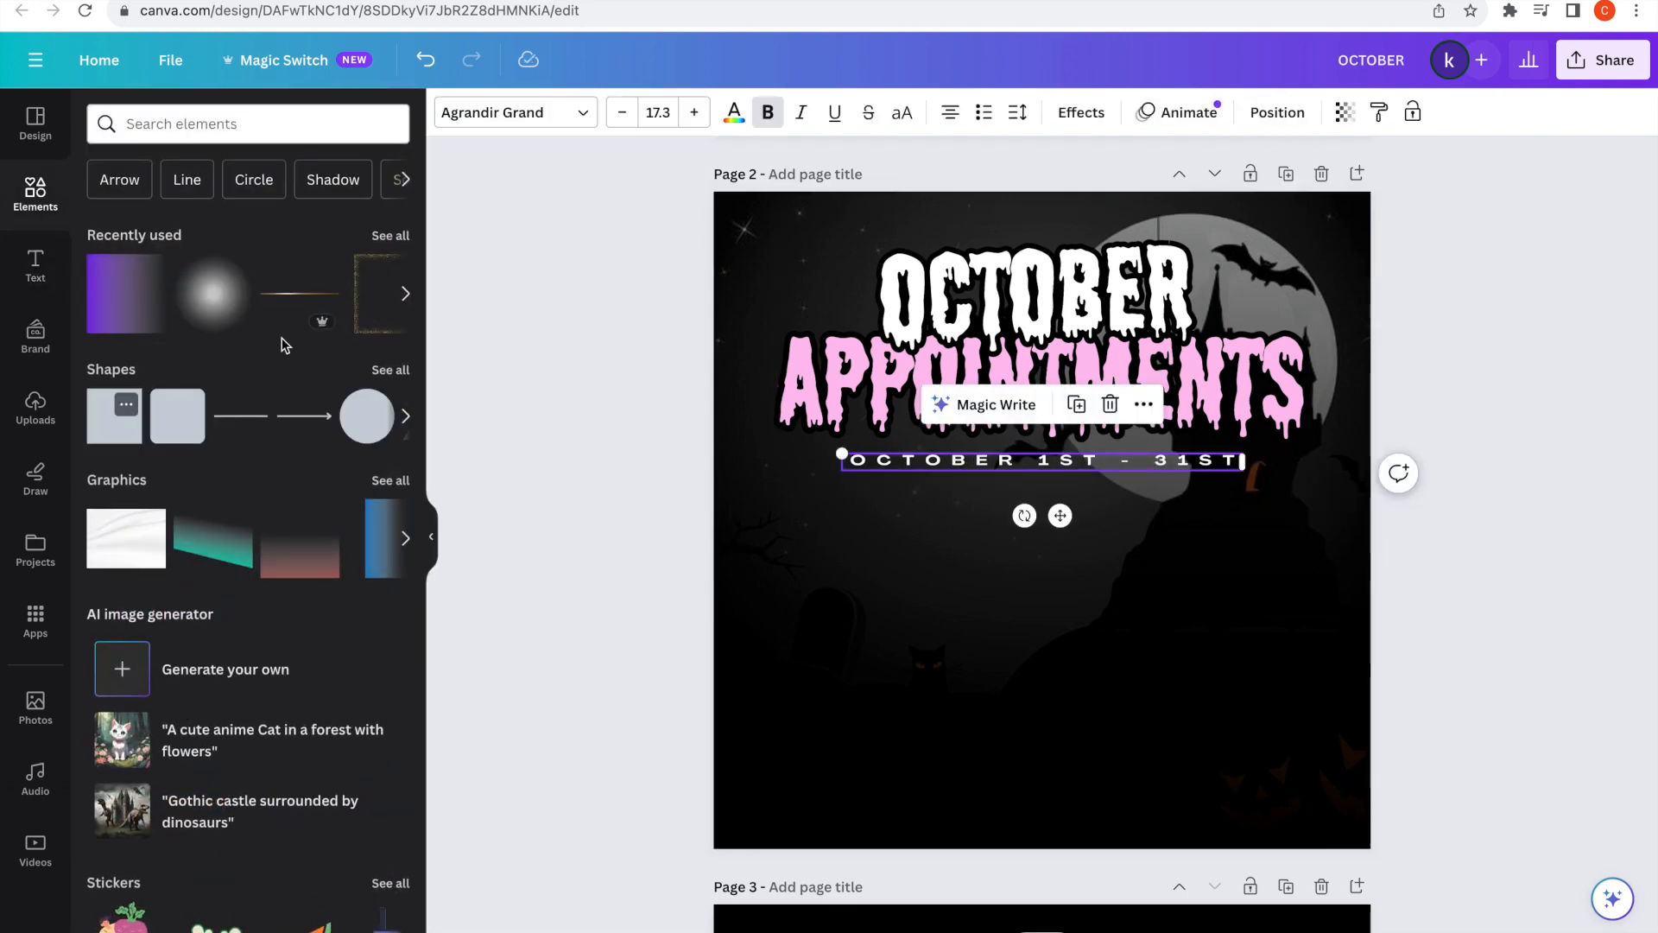
pyautogui.moveTo(1140, 617); pyautogui.dragTo(1368, 441)
pyautogui.moveTo(1169, 484); pyautogui.dragTo(1017, 507)
pyautogui.click(548, 113)
pyautogui.click(381, 231)
pyautogui.moveTo(1211, 462); pyautogui.dragTo(1296, 461)
pyautogui.moveTo(1059, 507); pyautogui.dragTo(1060, 522)
# Colour the date line black and centre it vertically on the pink bar.
pyautogui.click(1161, 462)
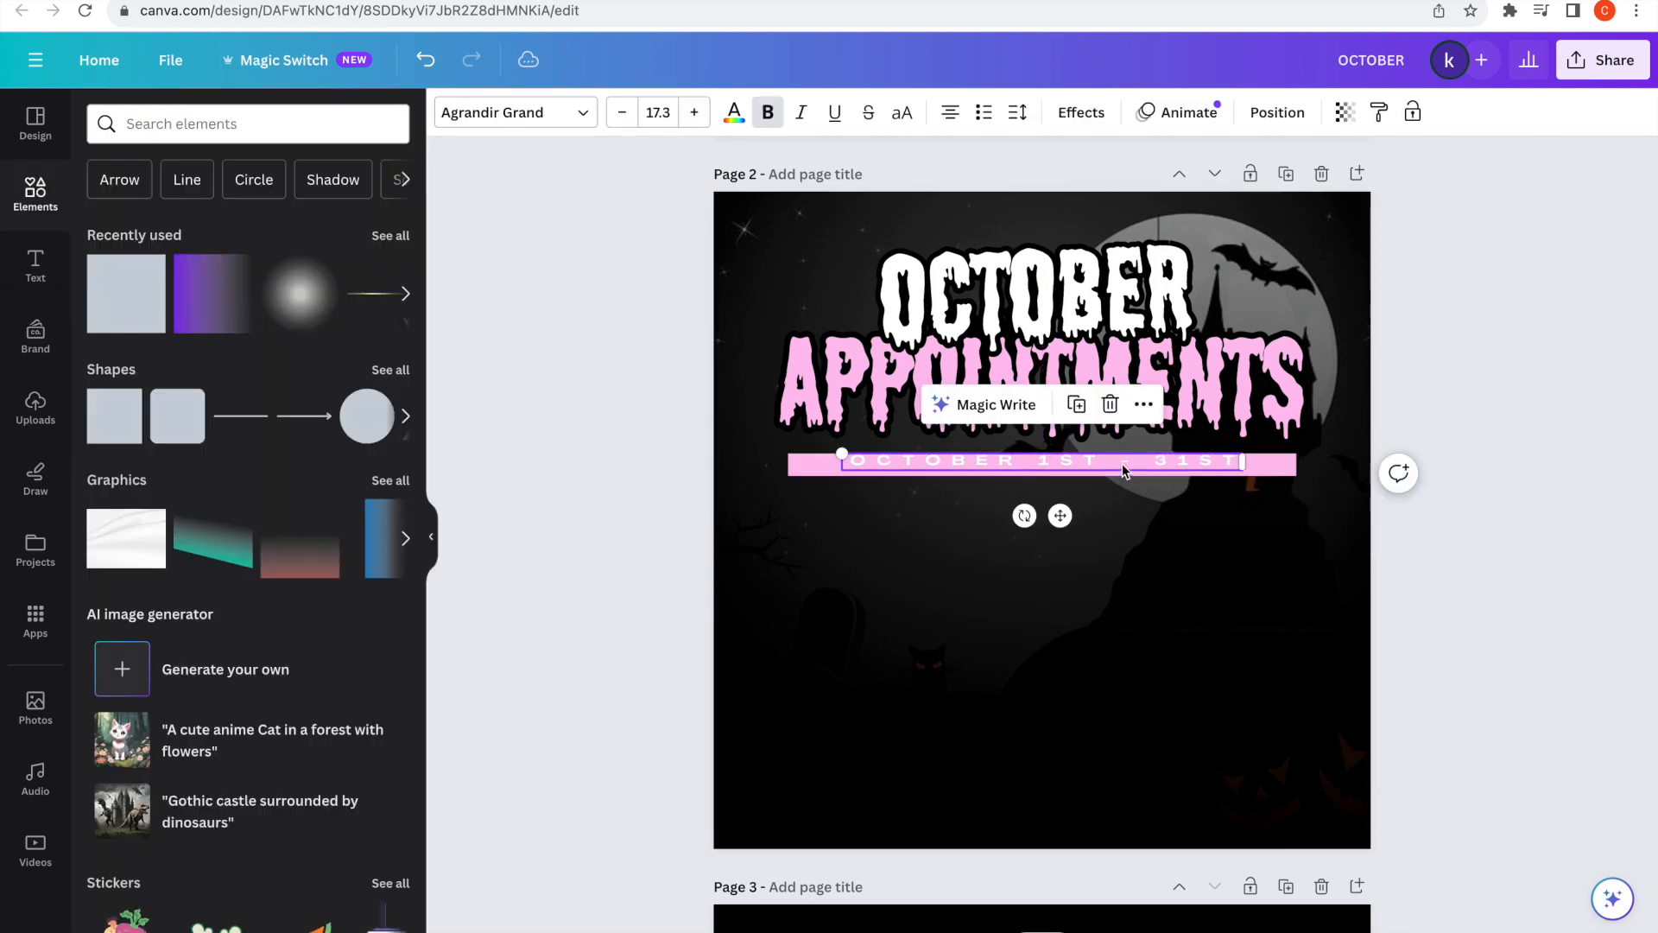
pyautogui.click(734, 112)
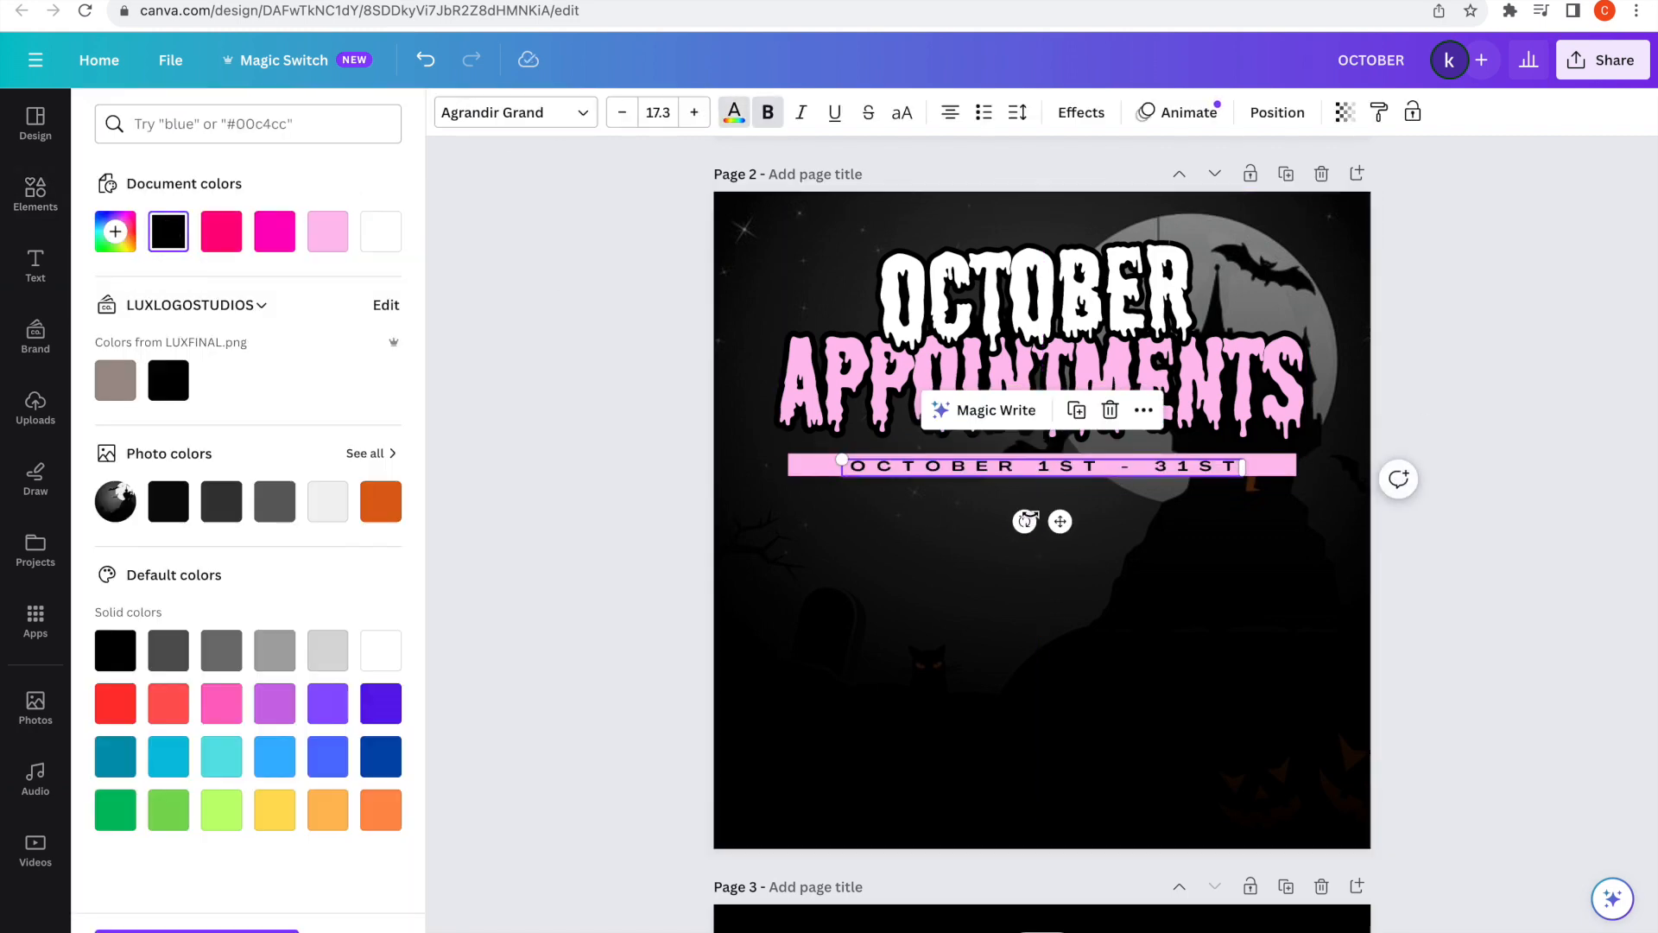
pyautogui.moveTo(1059, 521); pyautogui.dragTo(1067, 494)
pyautogui.click(1300, 110)
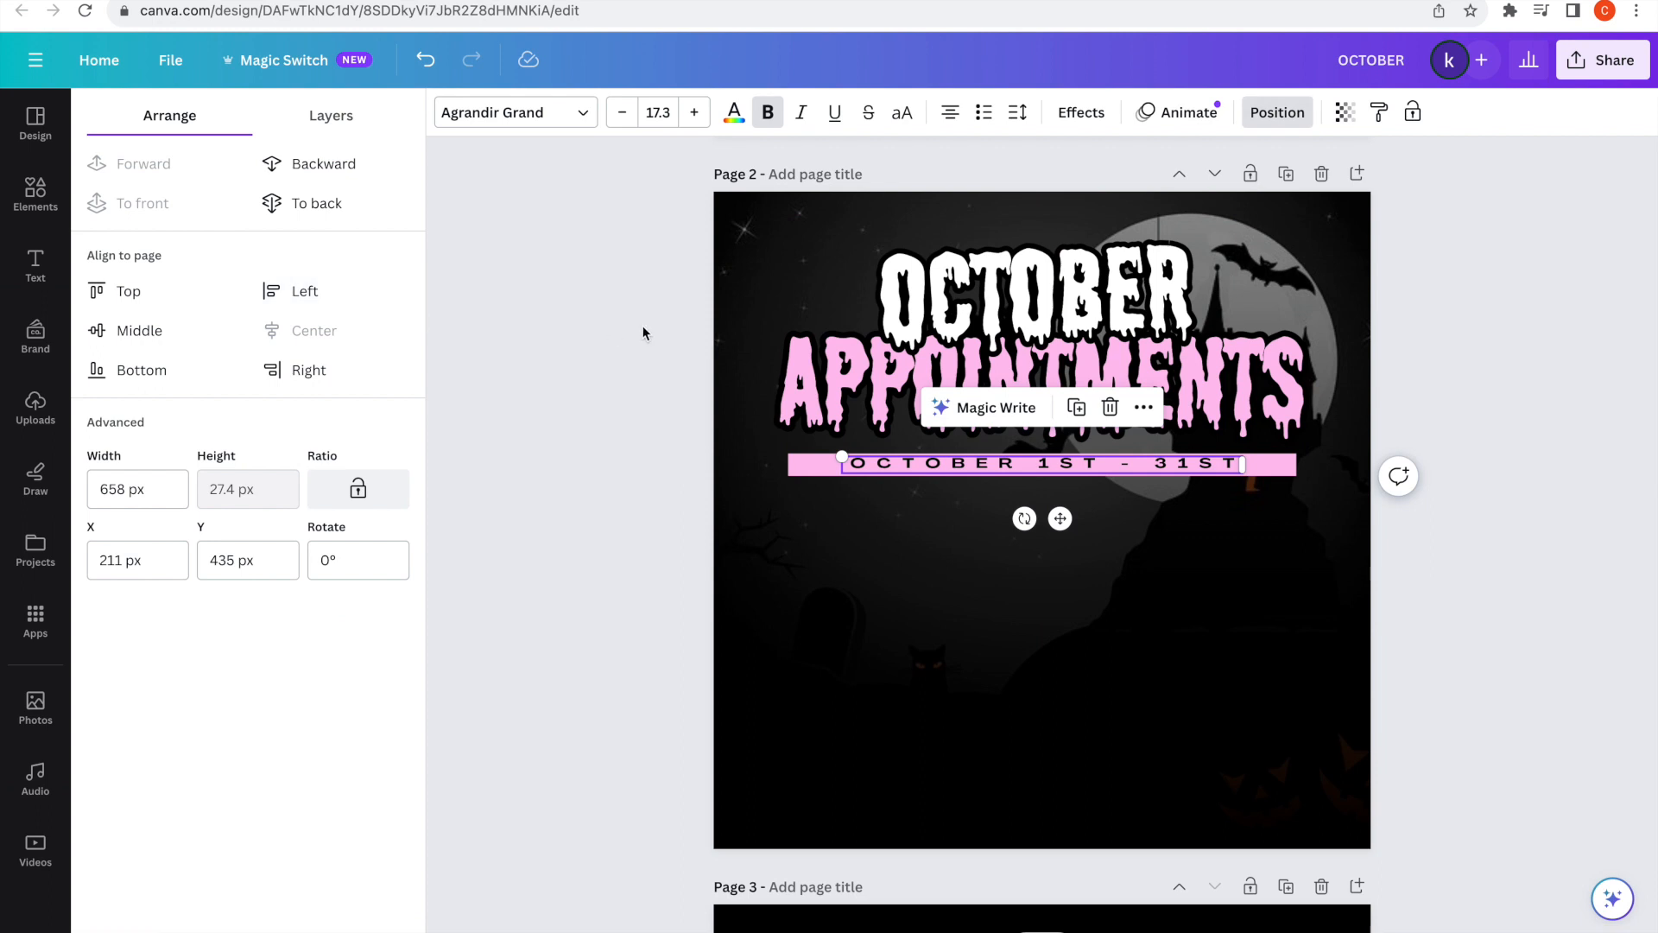
pyautogui.click(640, 332)
# Move the date line below the pink bar and recolour it white.
pyautogui.moveTo(1192, 458); pyautogui.dragTo(1192, 522)
pyautogui.click(1270, 473)
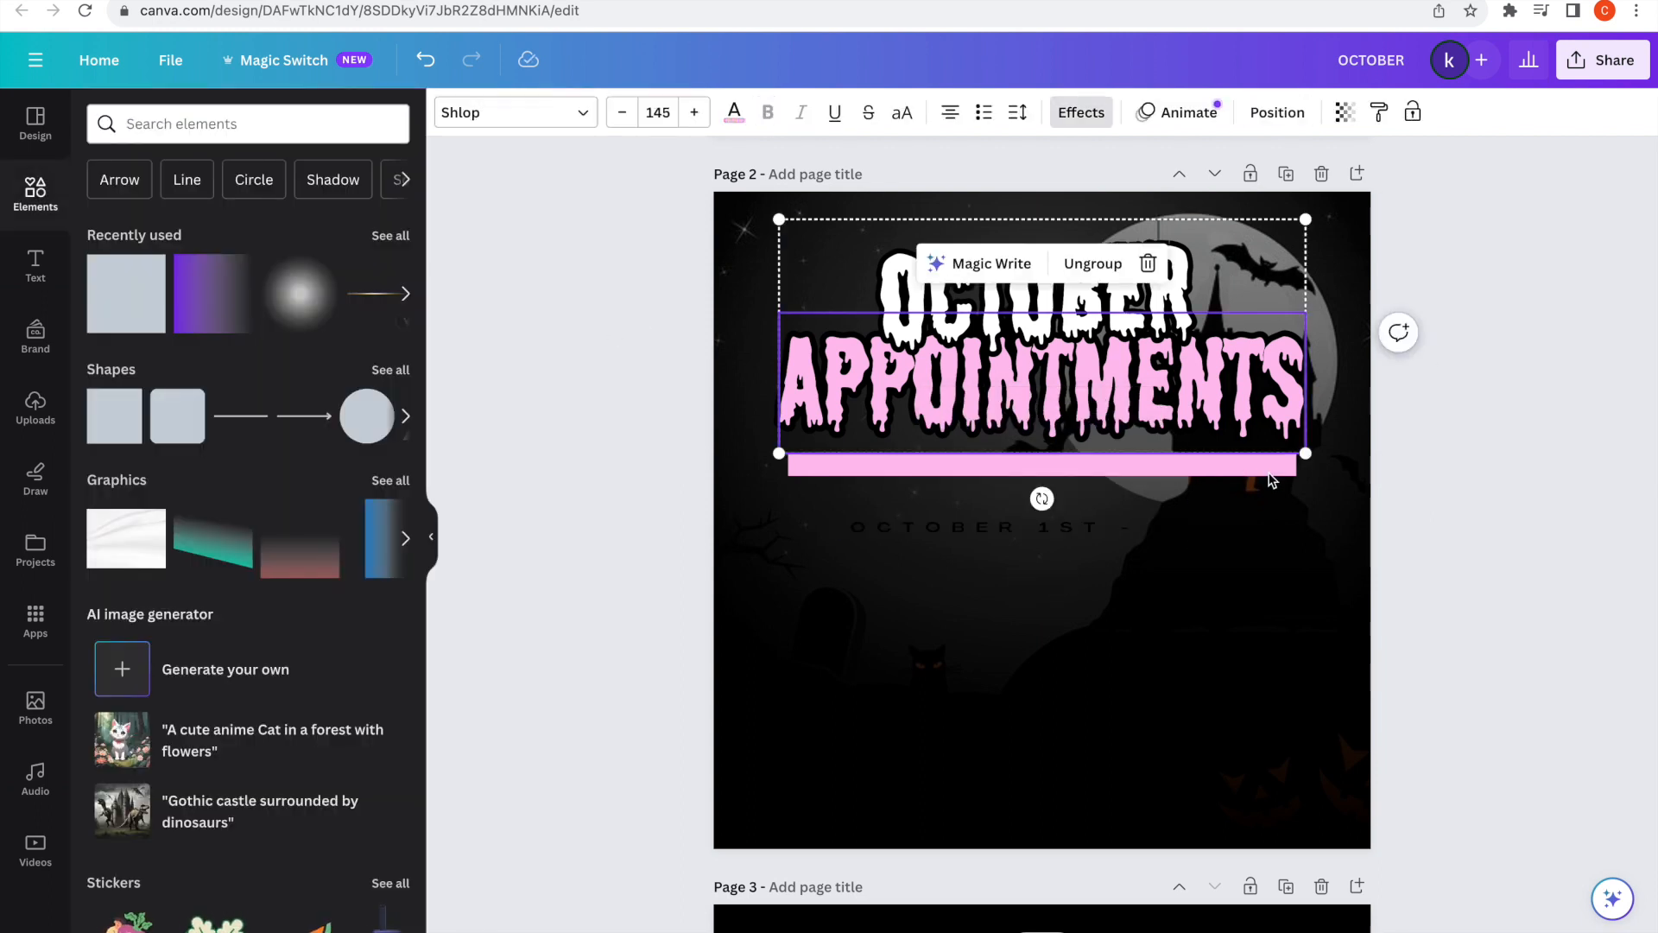
pyautogui.click(1085, 529)
pyautogui.click(734, 113)
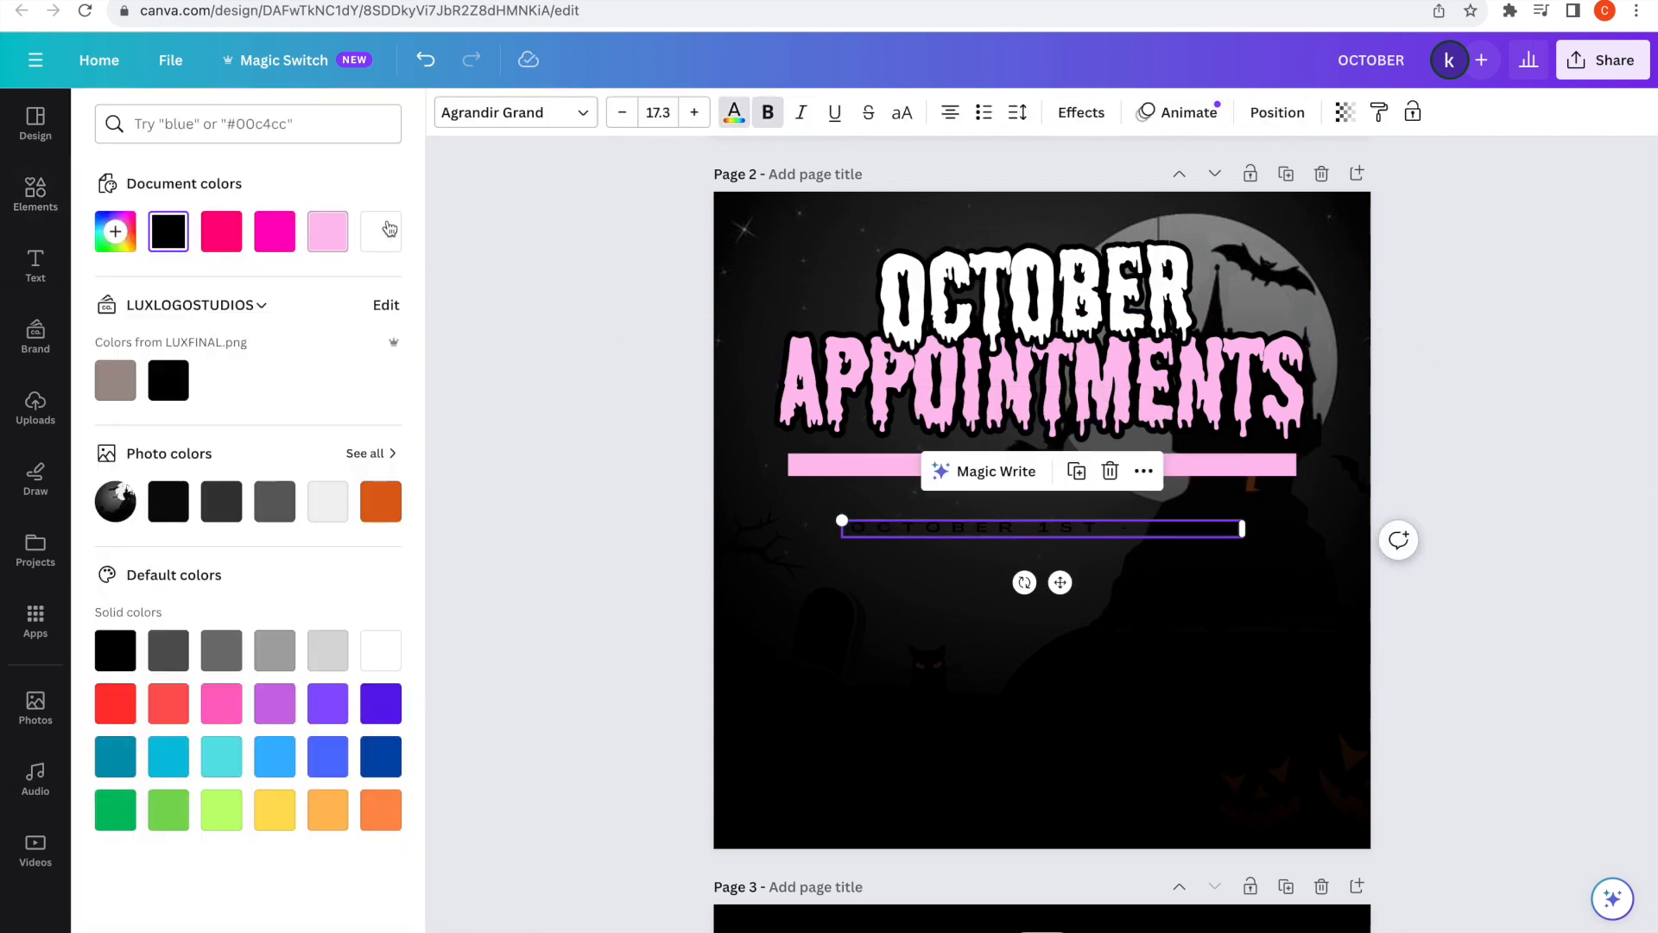
# Move the title up to the page's upper edge and delete the pink bar beneath it.
pyautogui.click(816, 471)
pyautogui.moveTo(822, 439); pyautogui.dragTo(825, 383)
pyautogui.click(842, 467)
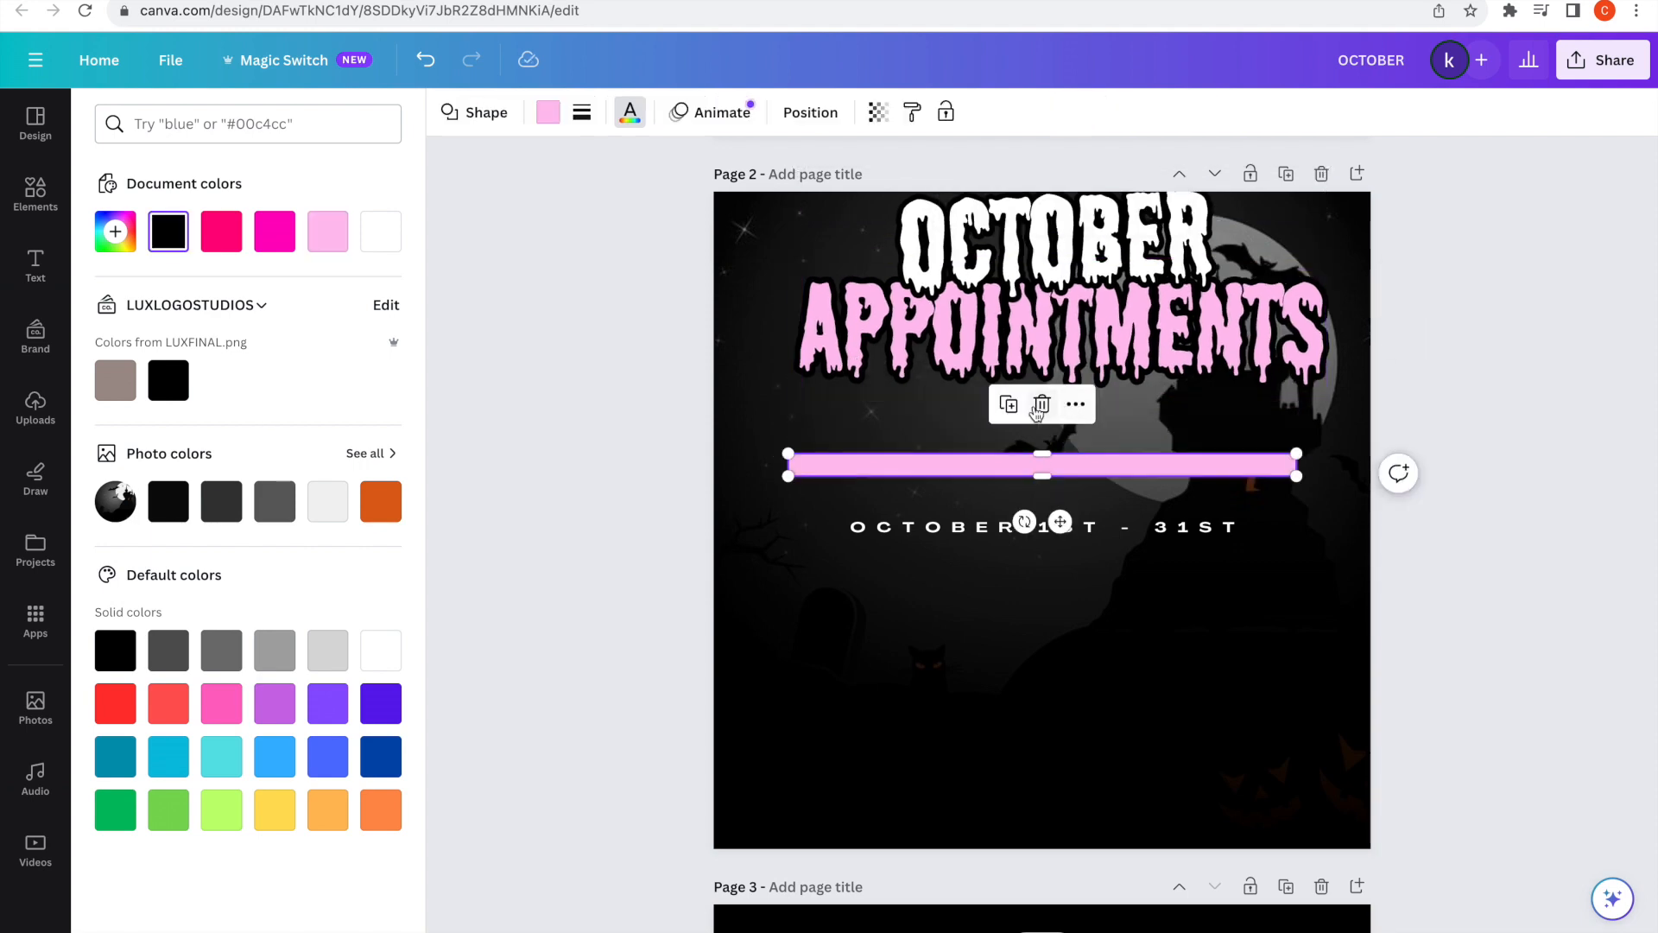
pyautogui.click(1046, 403)
# Move the title down, centred on the page, and place the date line just above OCTOBER.
pyautogui.moveTo(1049, 313); pyautogui.dragTo(1049, 412)
pyautogui.moveTo(1102, 531); pyautogui.dragTo(1096, 260)
pyautogui.click(1083, 406)
pyautogui.click(1365, 438)
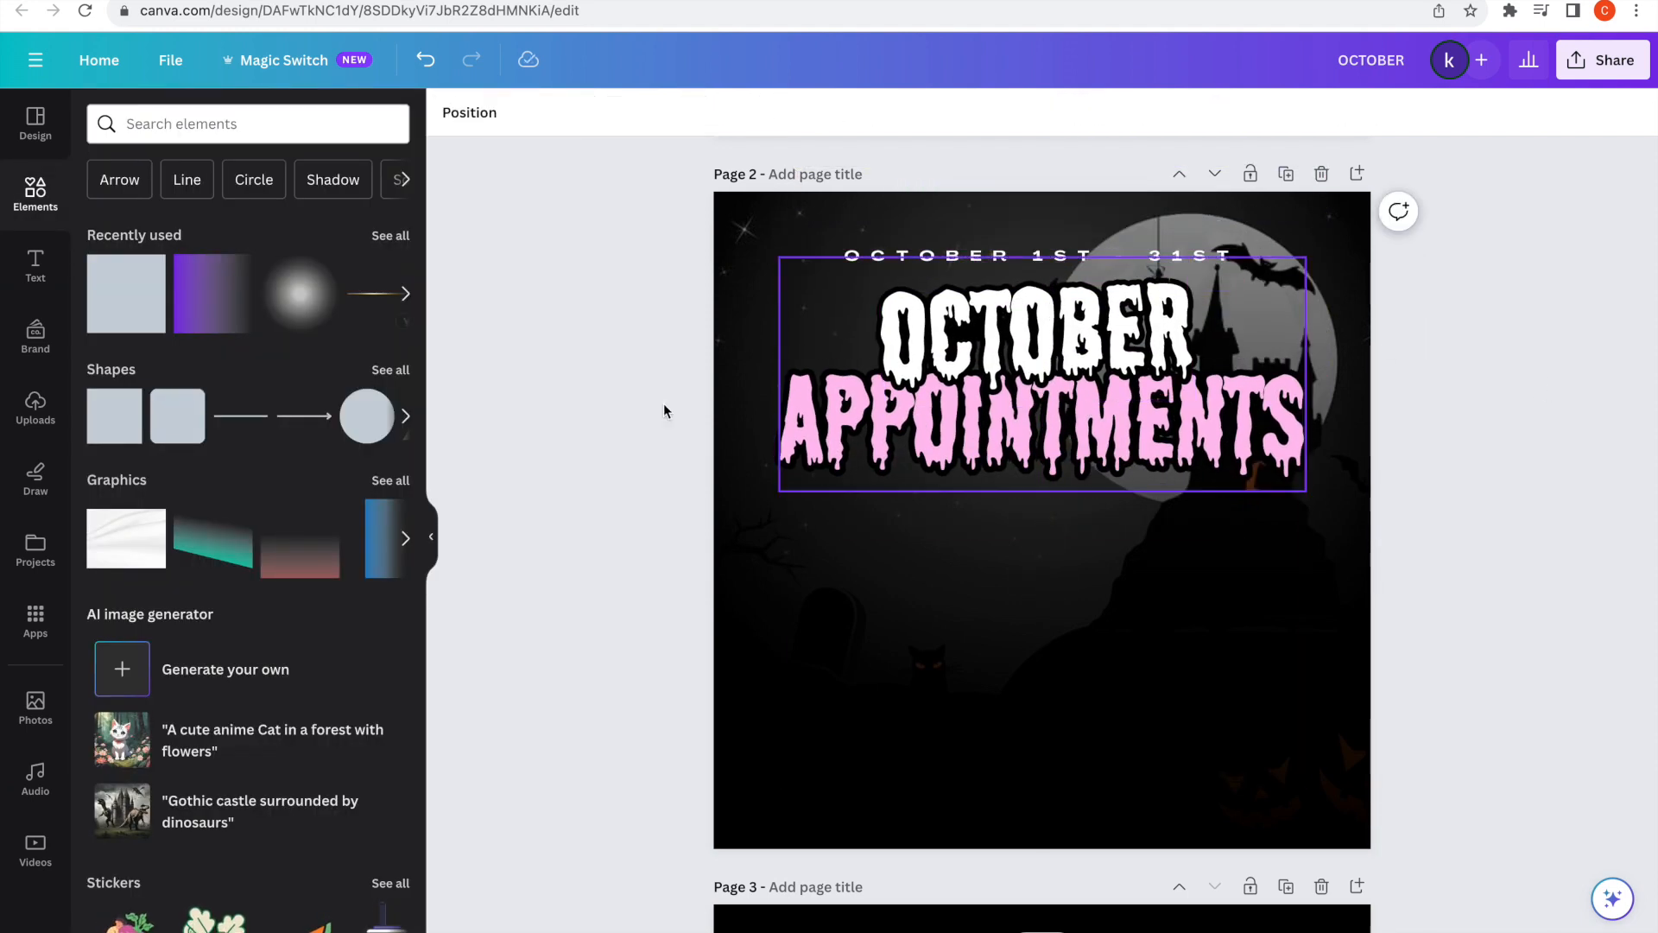
# Add a square shape as a thin full-width footer bar along the page's bottom edge and colour it light pink.
pyautogui.click(123, 335)
pyautogui.moveTo(1082, 553); pyautogui.dragTo(950, 767)
pyautogui.moveTo(937, 655); pyautogui.dragTo(1651, 835)
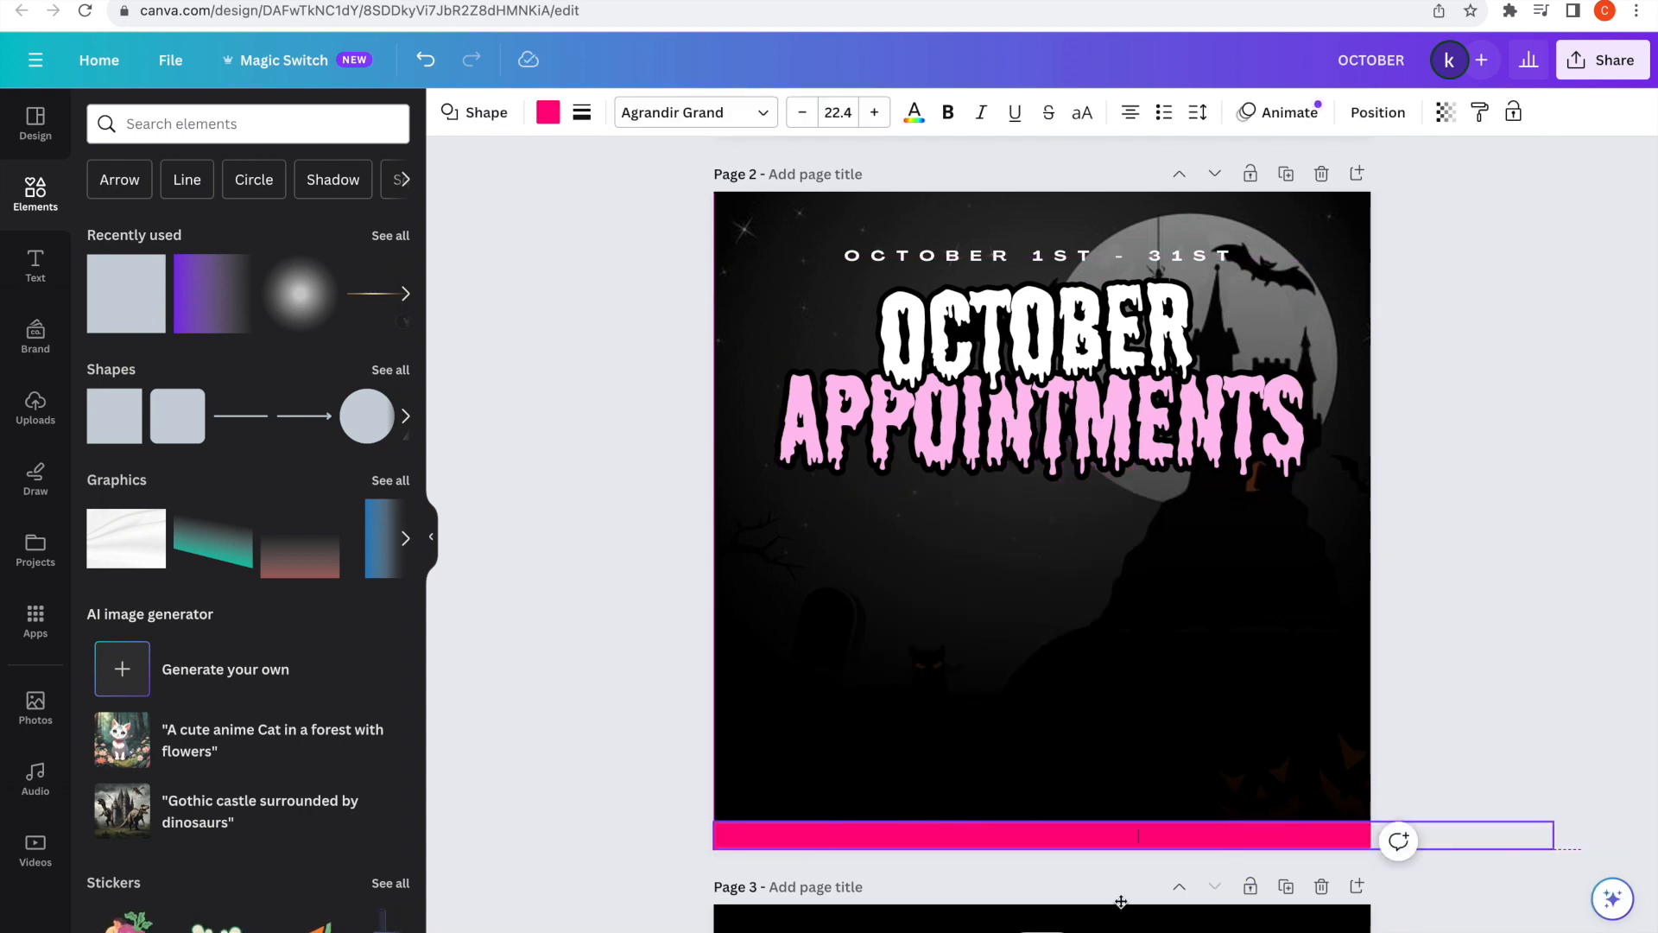
pyautogui.click(548, 113)
pyautogui.click(380, 241)
pyautogui.moveTo(984, 848); pyautogui.dragTo(985, 886)
# Search the elements for circle frame and place the plain circular frame, shrunk to about a quarter page width, below the title's left end.
pyautogui.click(35, 194)
pyautogui.click(250, 123)
pyautogui.write('f')
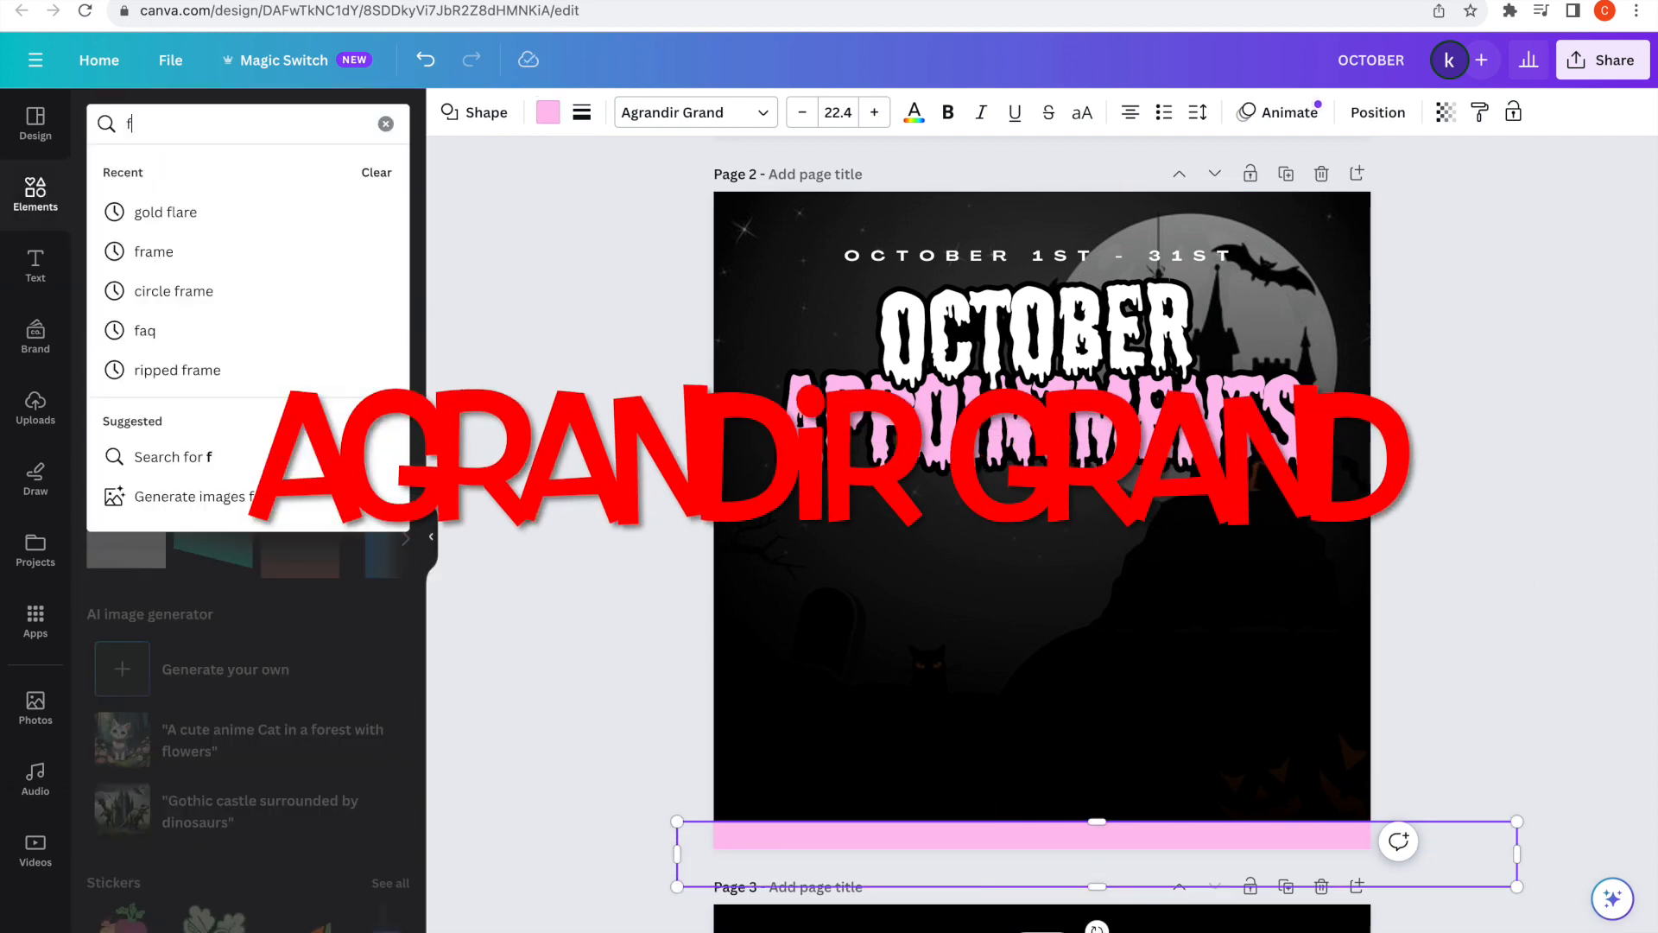
pyautogui.write('rame')
pyautogui.click(207, 252)
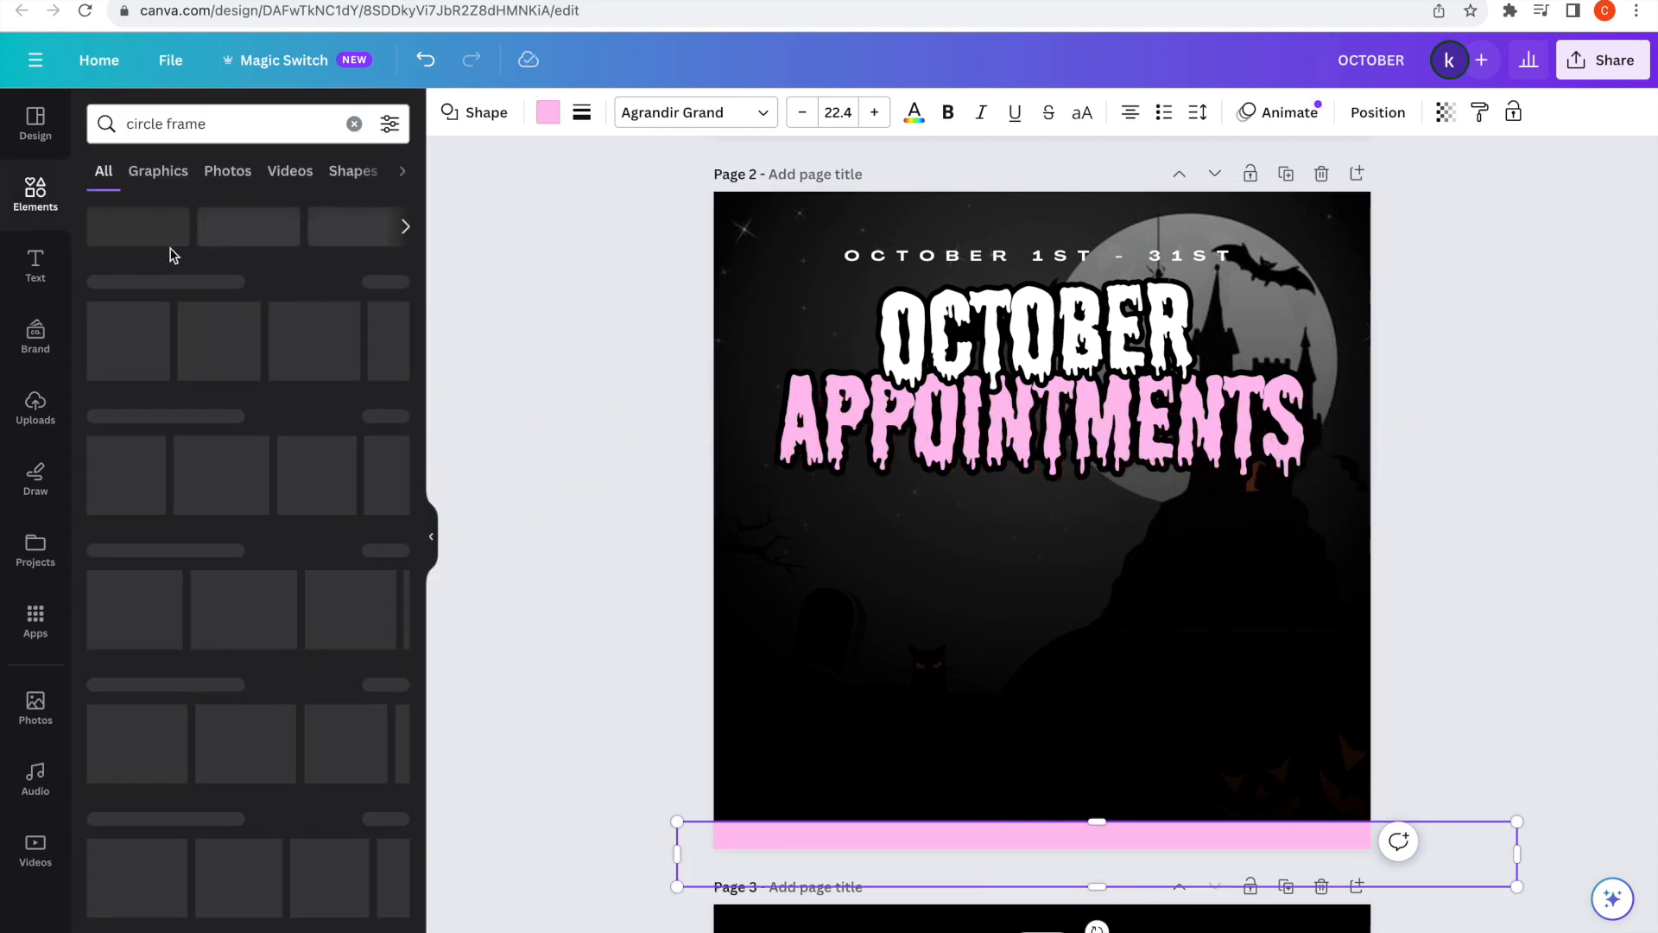
pyautogui.click(129, 373)
pyautogui.moveTo(1111, 566); pyautogui.dragTo(1059, 636)
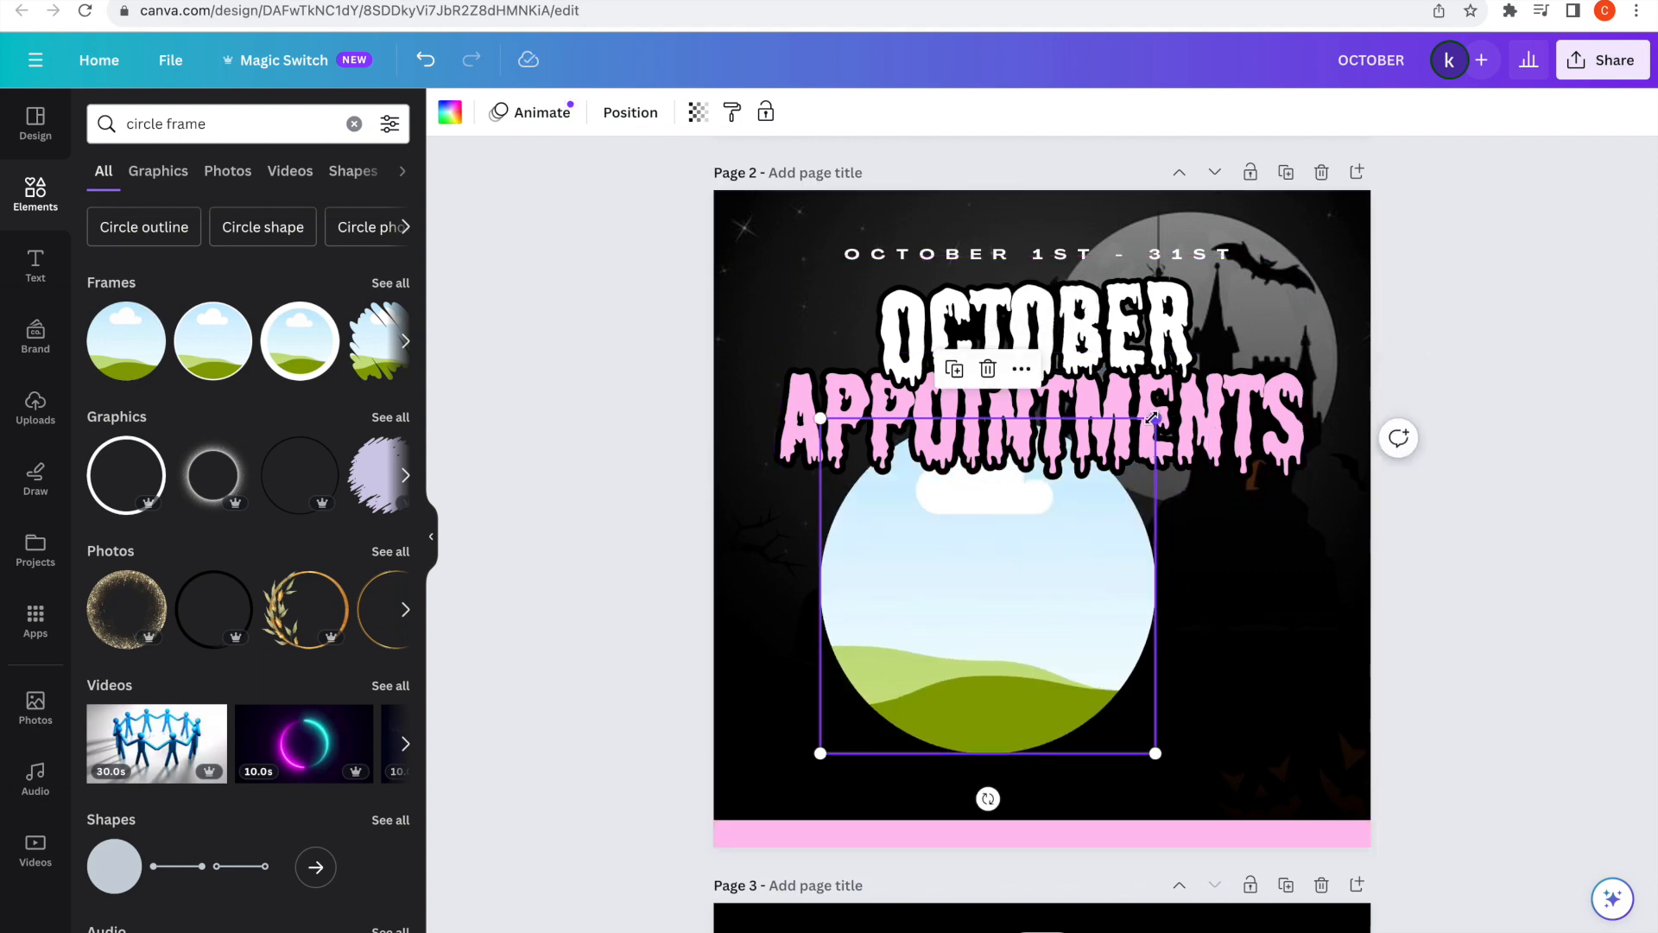
pyautogui.moveTo(1153, 418); pyautogui.dragTo(1002, 577)
pyautogui.moveTo(929, 666); pyautogui.dragTo(852, 596)
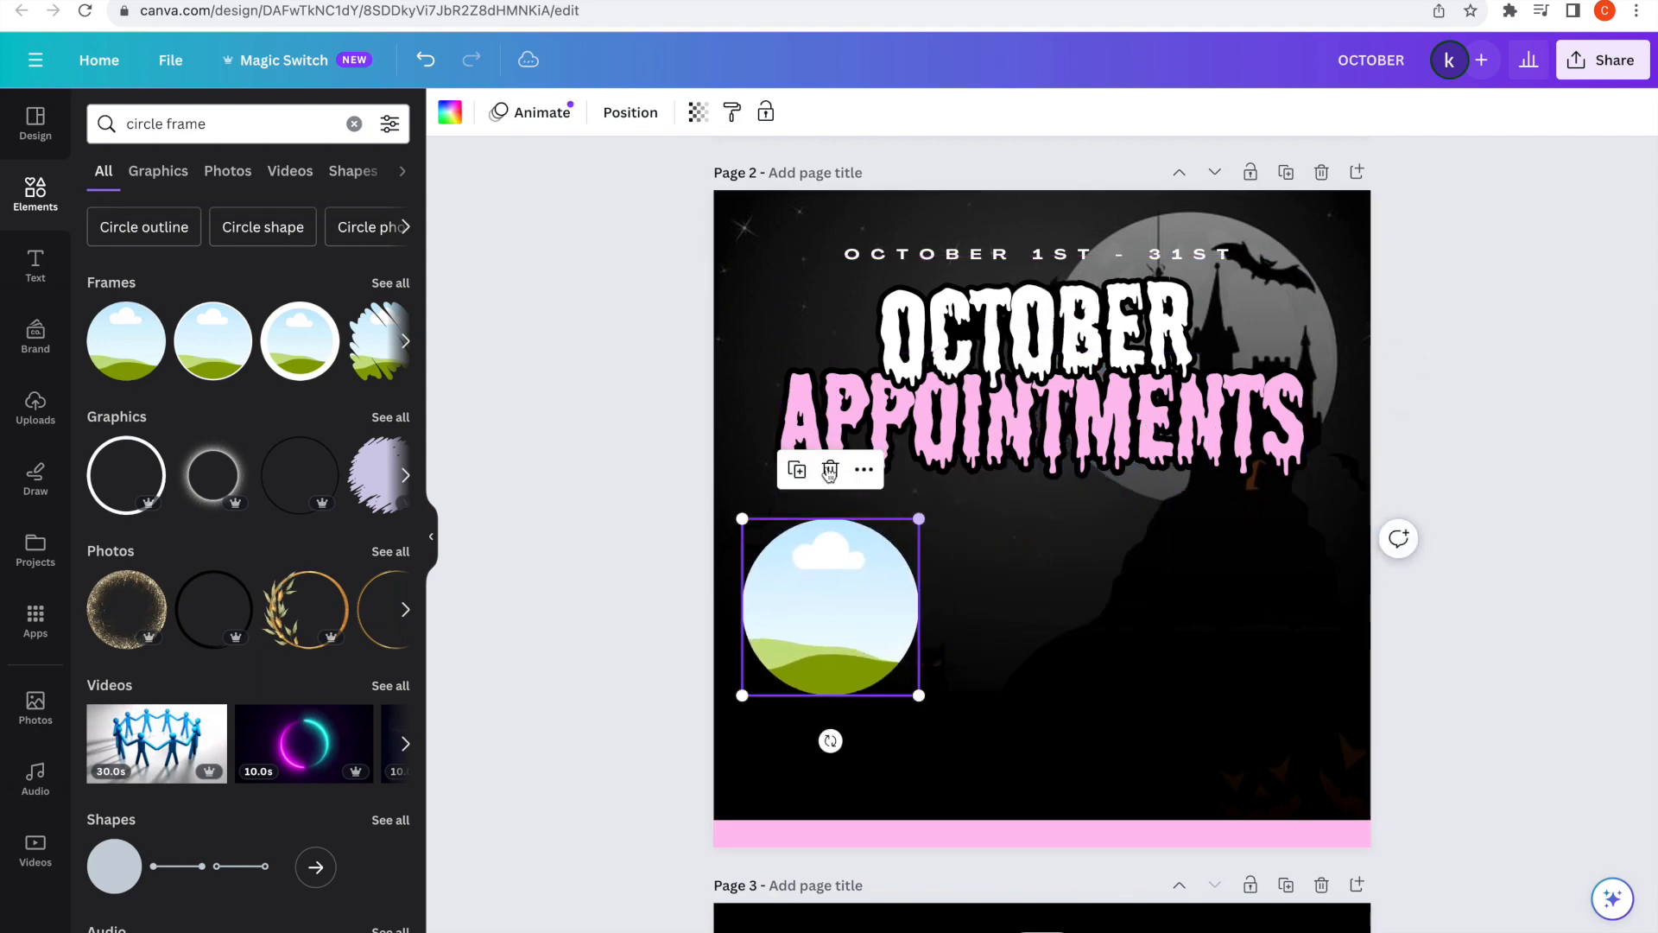
# Duplicate the circle frame twice and space the three frames evenly in a centred row below the title.
pyautogui.click(796, 469)
pyautogui.click(1036, 469)
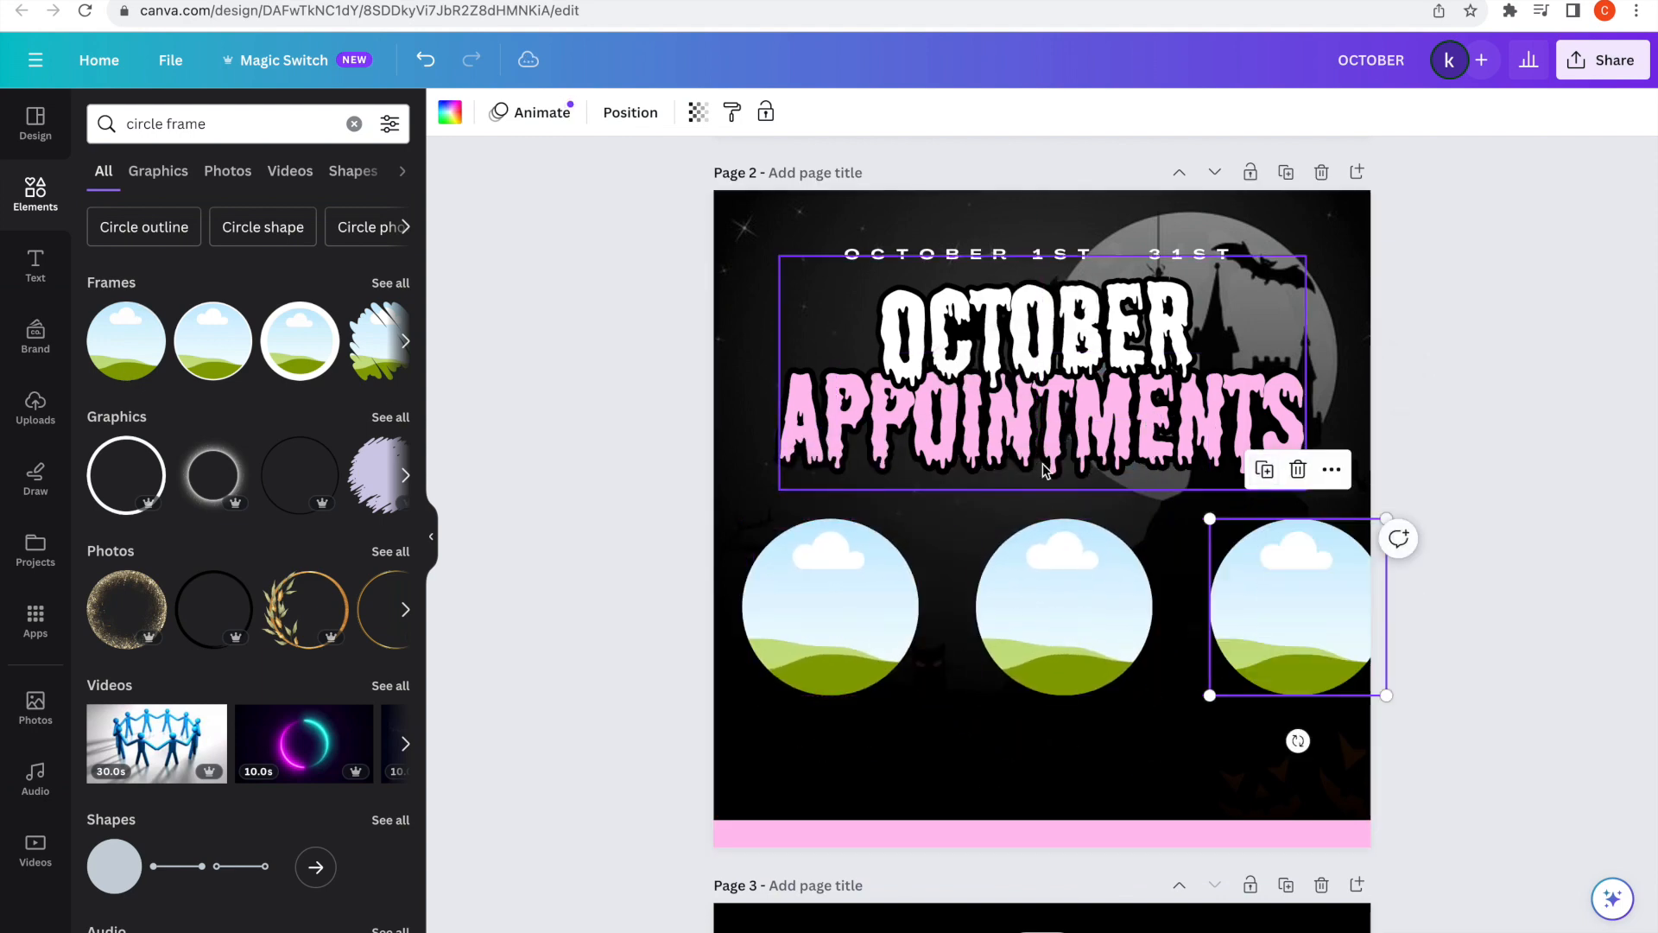
pyautogui.moveTo(1350, 628); pyautogui.dragTo(1310, 629)
pyautogui.moveTo(865, 626); pyautogui.dragTo(899, 625)
pyautogui.moveTo(1503, 630); pyautogui.dragTo(762, 604)
pyautogui.click(1525, 411)
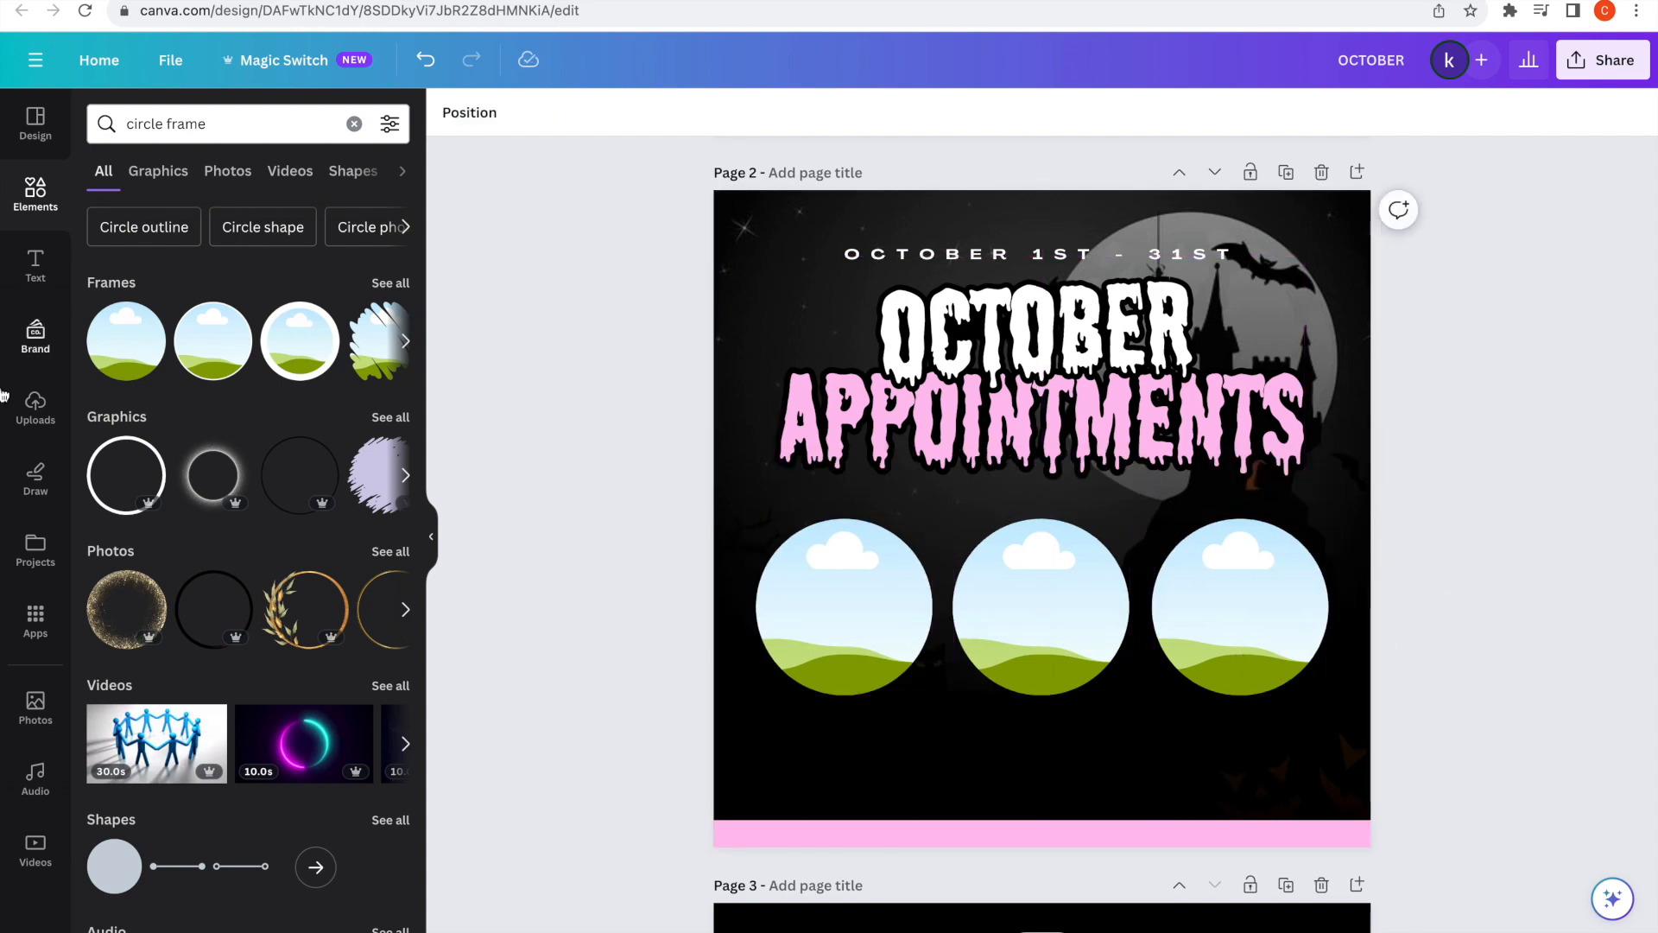
pyautogui.click(35, 405)
pyautogui.scroll(-10, 248, 507)
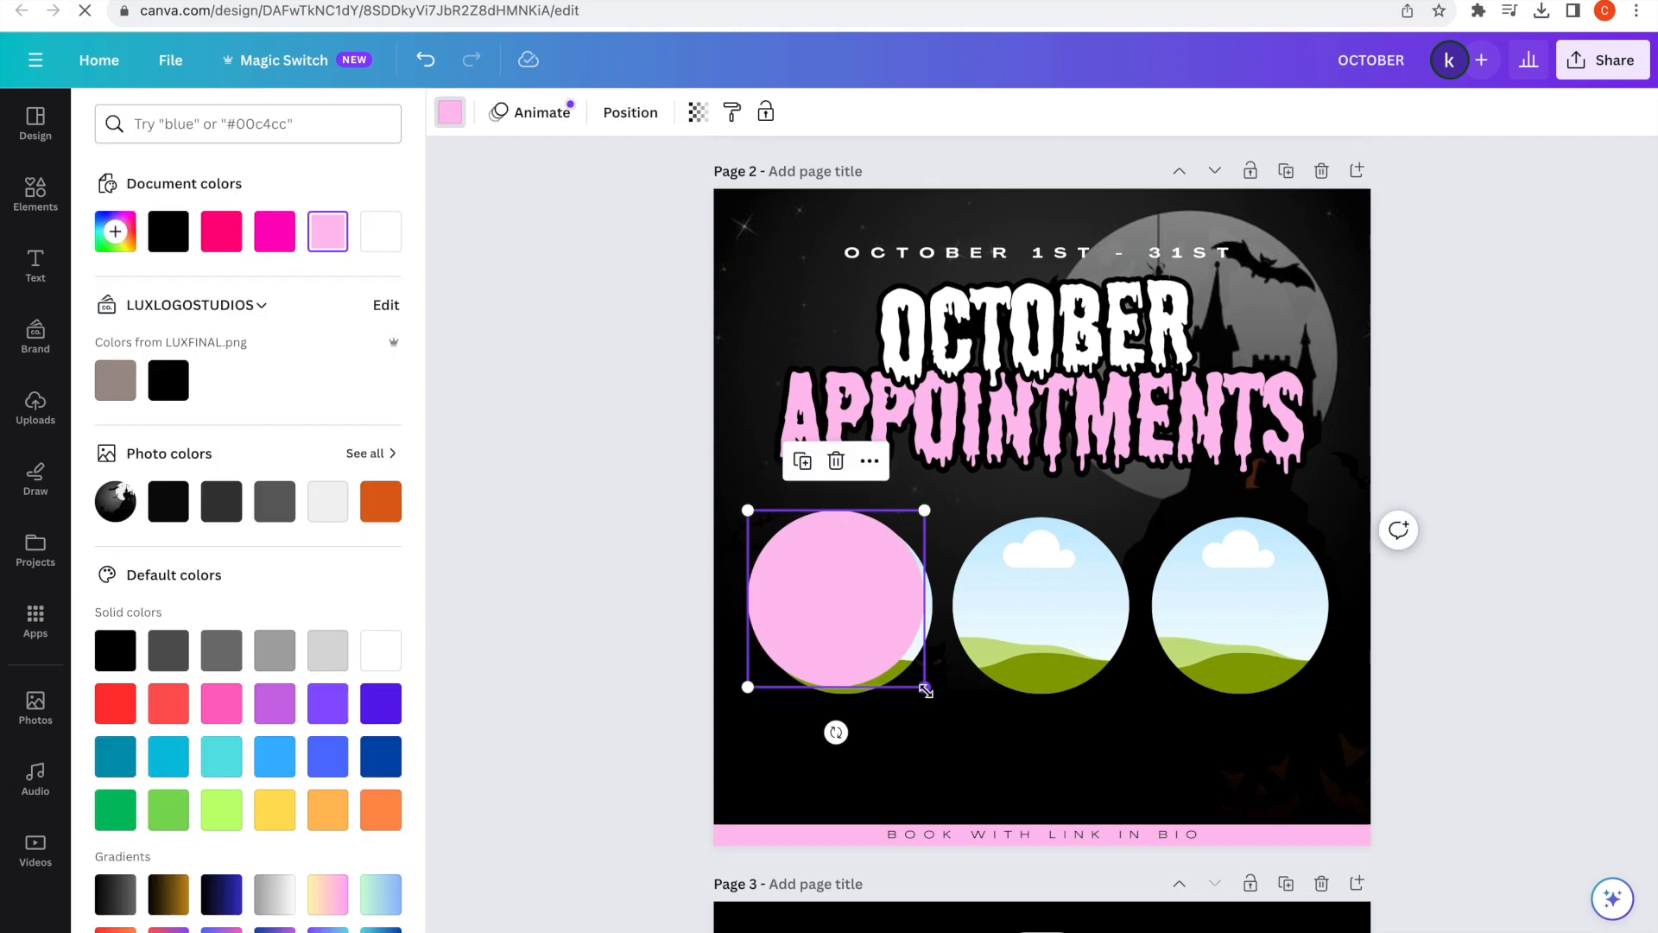
# Send the pink circle behind the first frame and size it slightly larger so it forms a thin border around it.
pyautogui.moveTo(925, 691); pyautogui.dragTo(930, 697)
pyautogui.rightClick(866, 587)
pyautogui.moveTo(955, 741)
pyautogui.click(1154, 821)
pyautogui.moveTo(934, 523); pyautogui.dragTo(935, 525)
pyautogui.moveTo(936, 696); pyautogui.dragTo(942, 702)
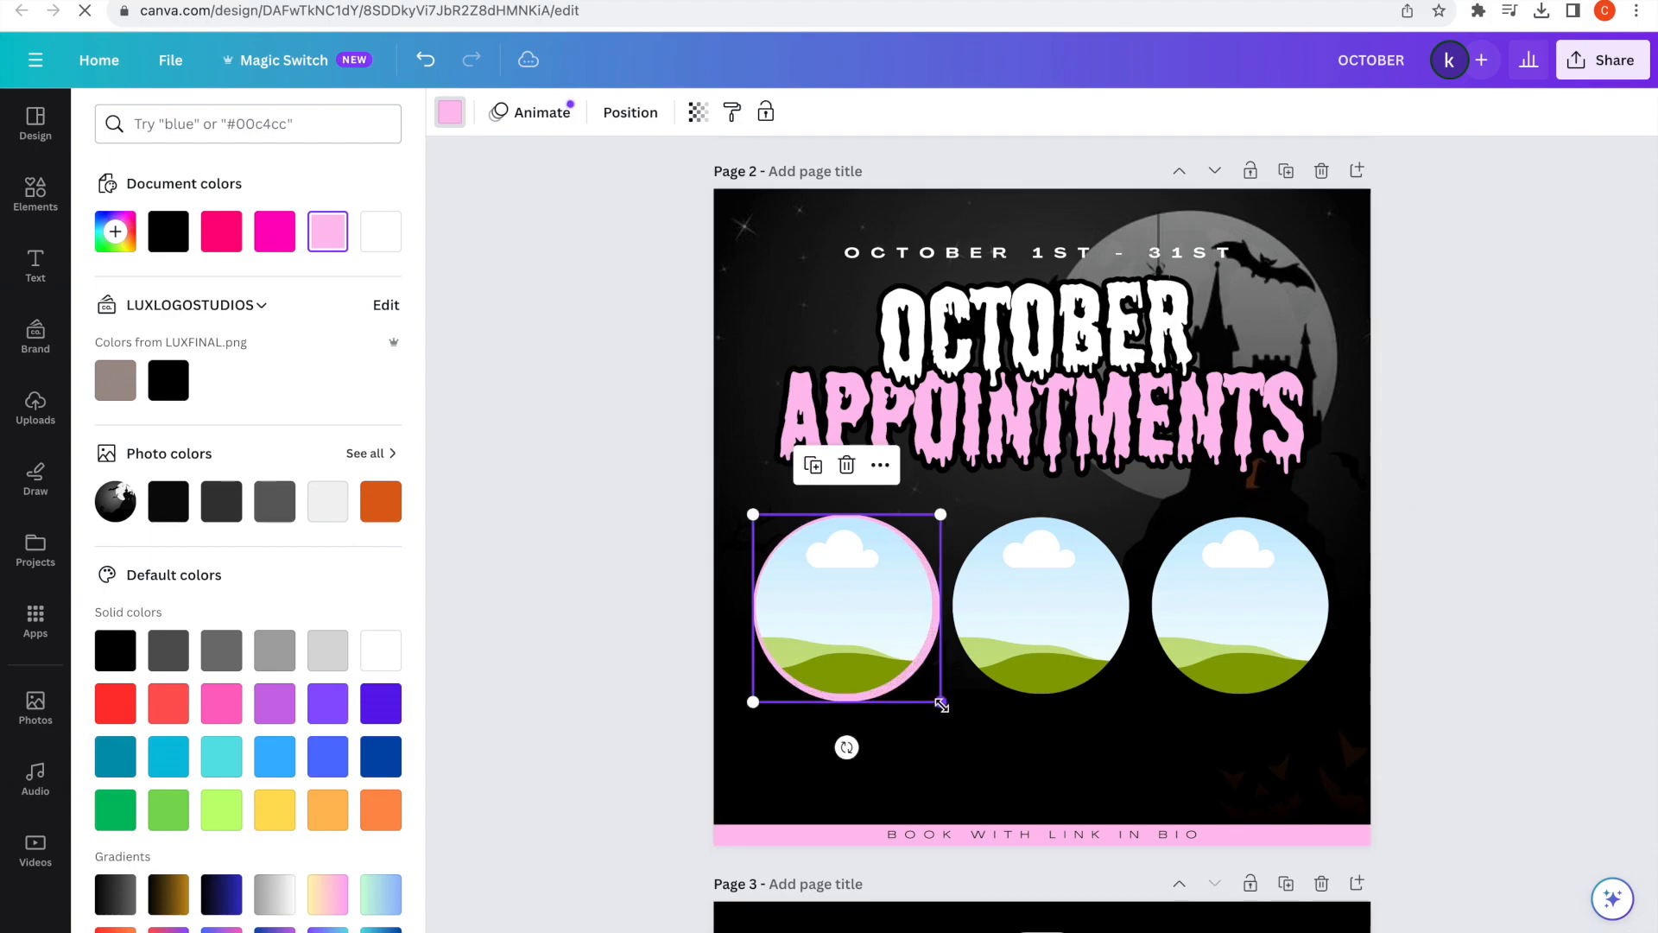
pyautogui.click(1018, 566)
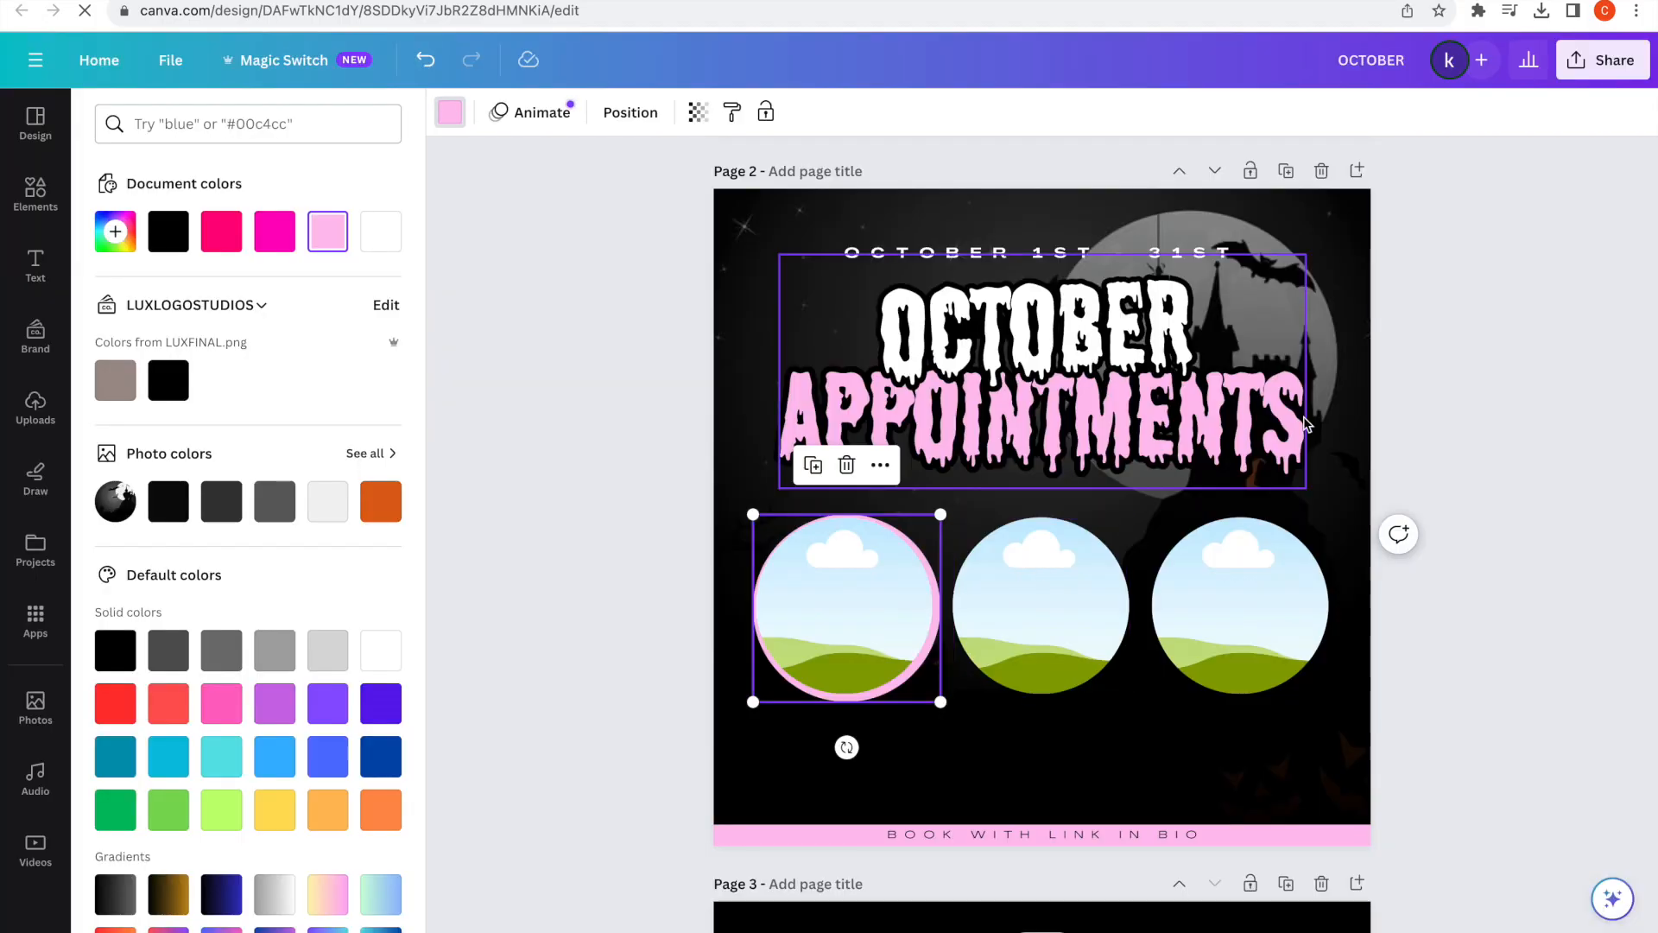
pyautogui.moveTo(935, 691); pyautogui.dragTo(932, 689)
# Duplicate the pink circle for the middle frame and send the copy behind it as a border.
pyautogui.click(812, 465)
pyautogui.moveTo(834, 674); pyautogui.dragTo(1024, 679)
pyautogui.rightClick(1024, 680)
pyautogui.moveTo(1093, 738)
pyautogui.click(1390, 817)
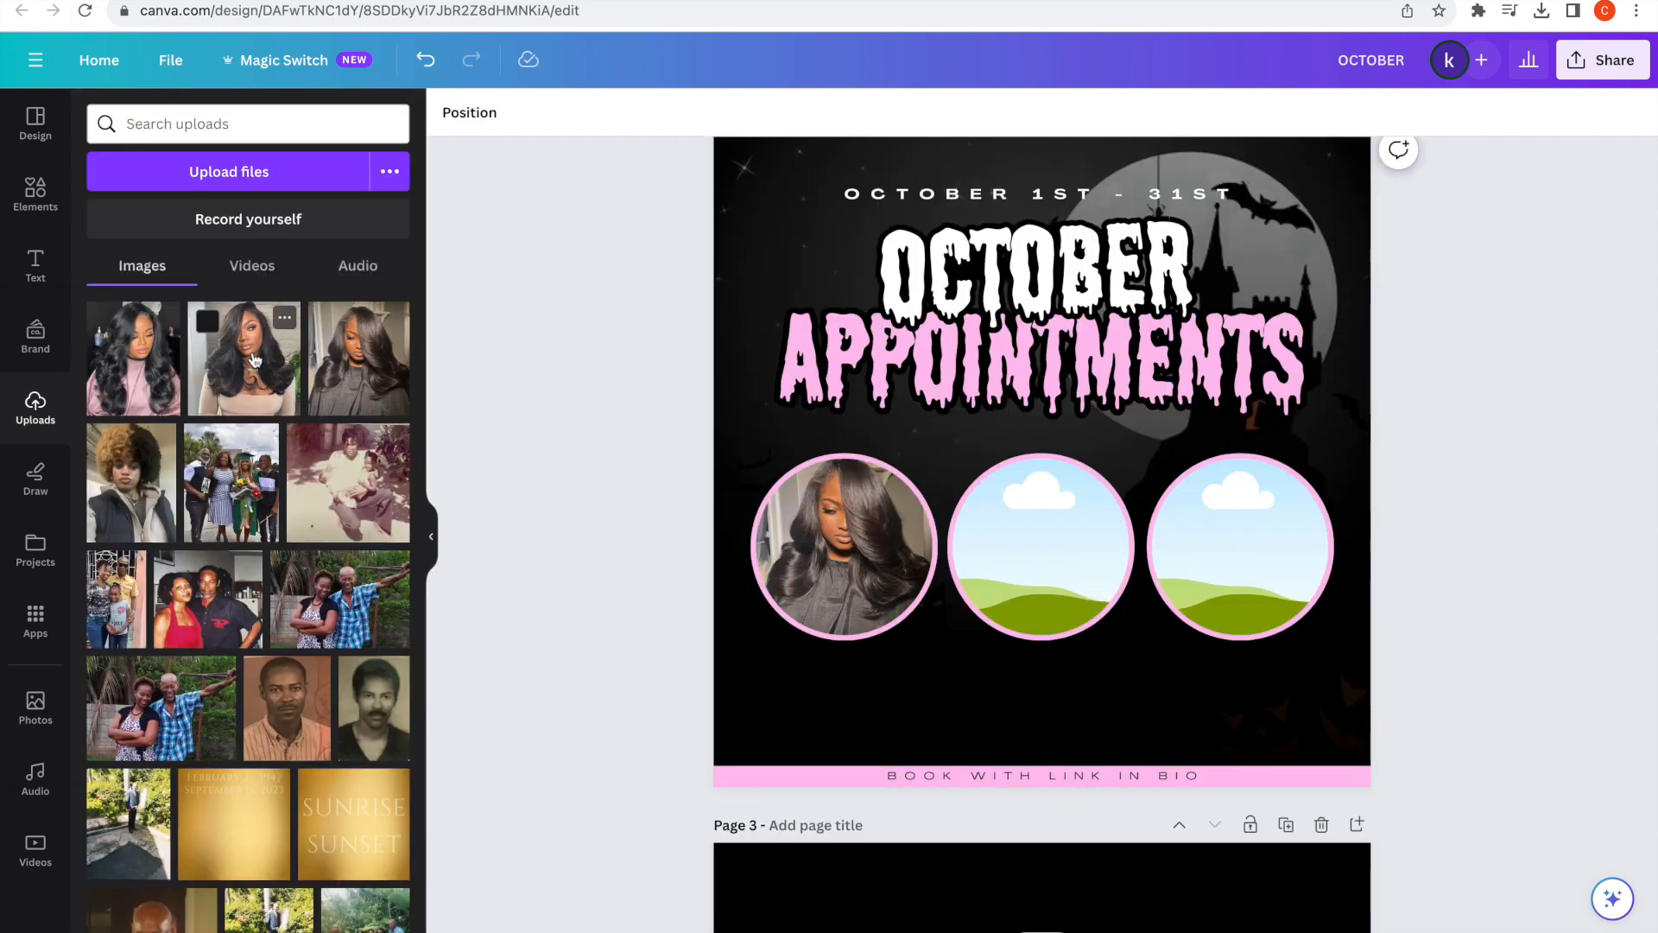
# Fill the middle and right circle frames with the two remaining uploaded hair portraits.
pyautogui.moveTo(254, 360); pyautogui.dragTo(1071, 540)
pyautogui.moveTo(134, 358); pyautogui.dragTo(1200, 550)
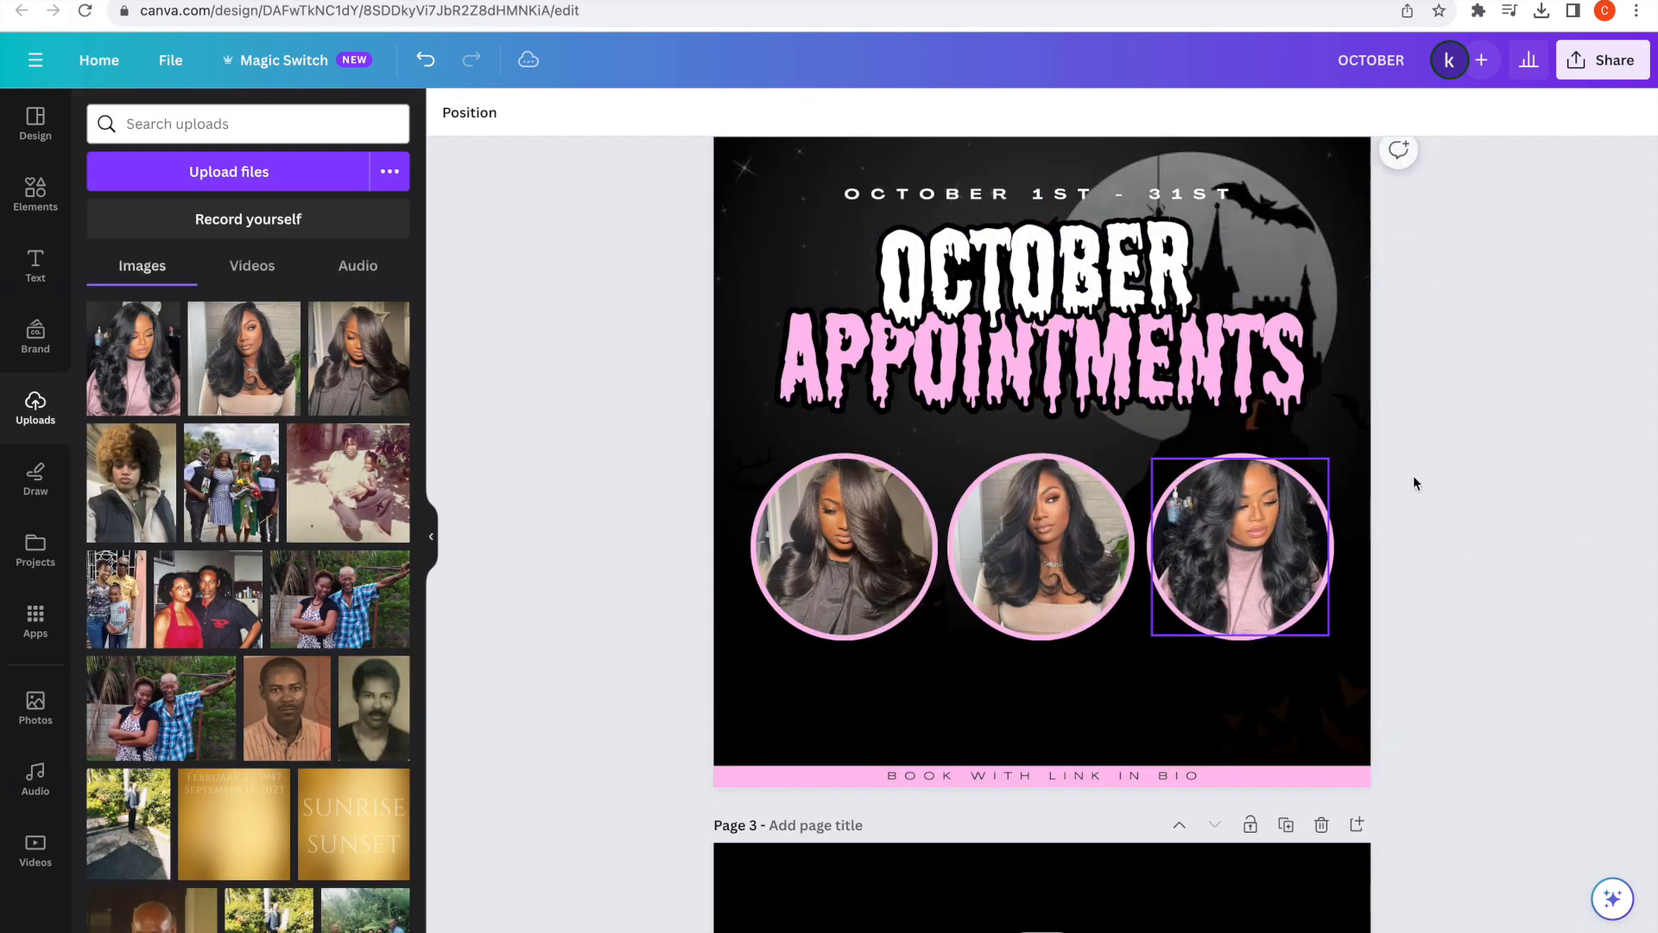
# Search the photos for silver background.
pyautogui.click(50, 719)
pyautogui.click(208, 124)
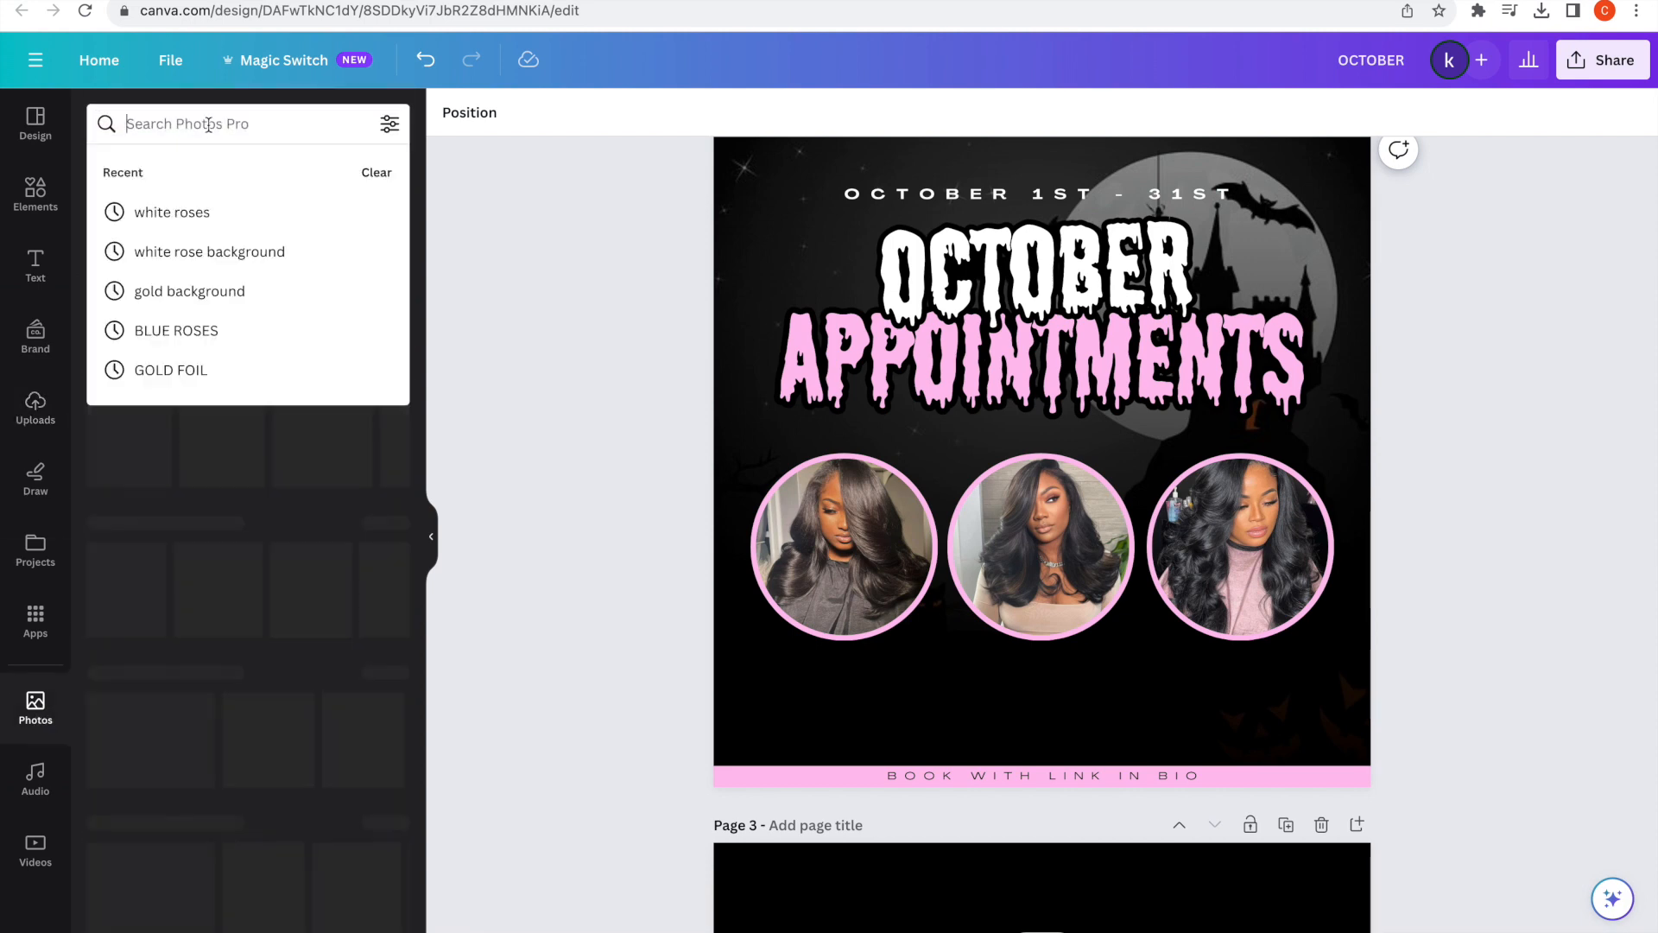
pyautogui.write('silver')
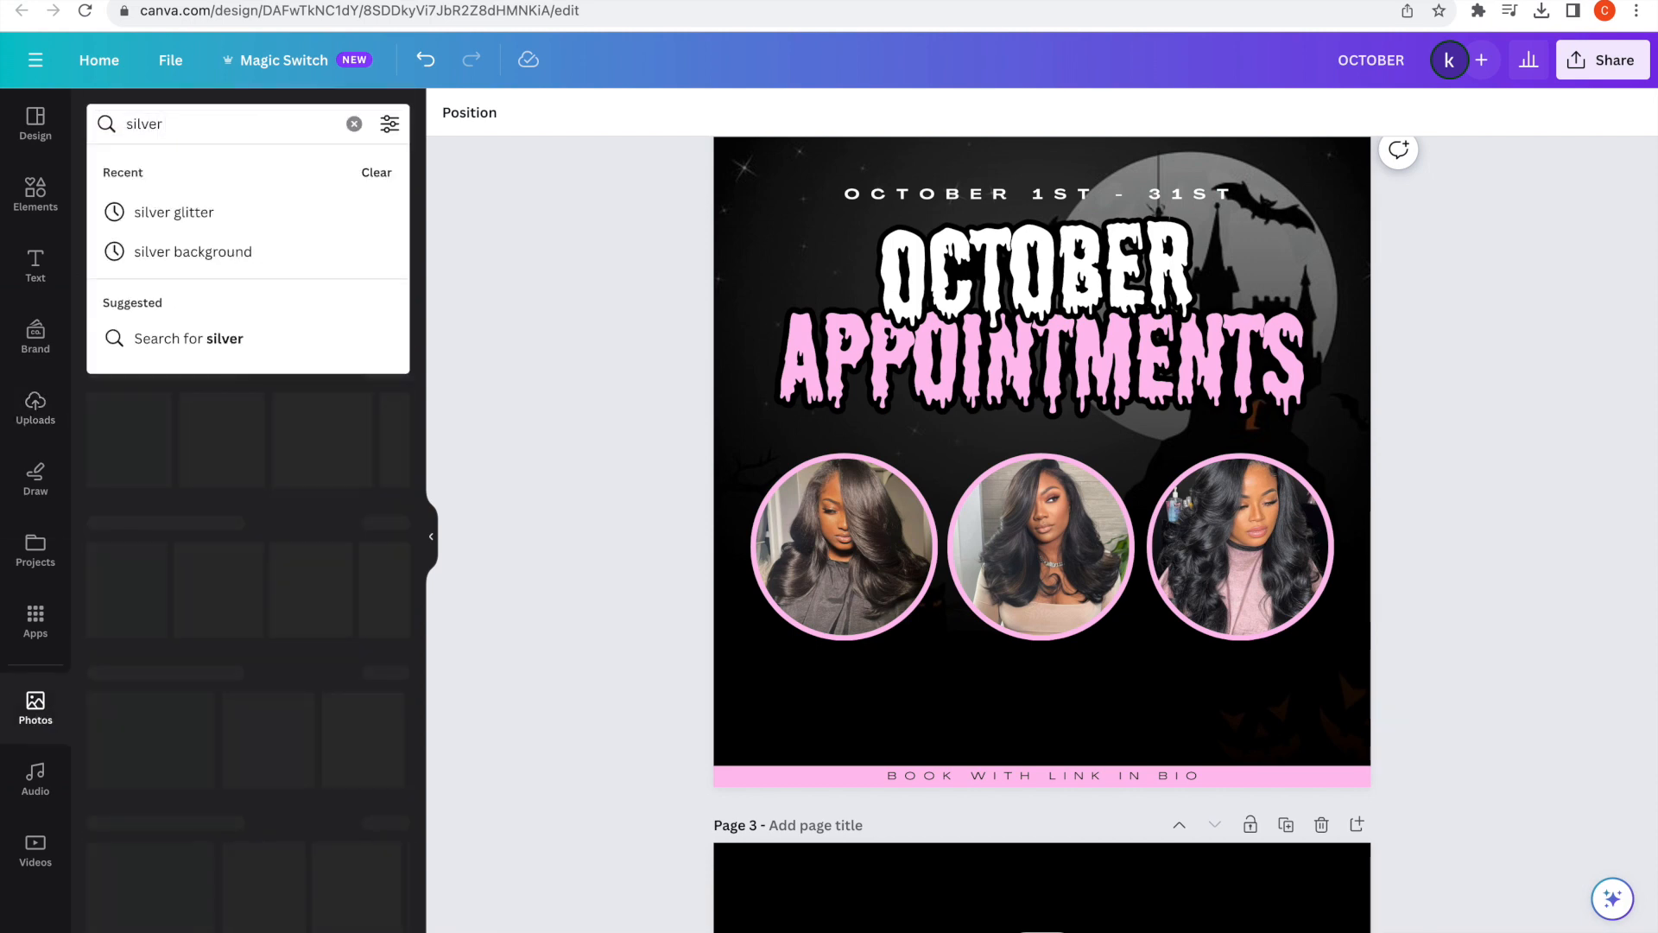
pyautogui.click(270, 251)
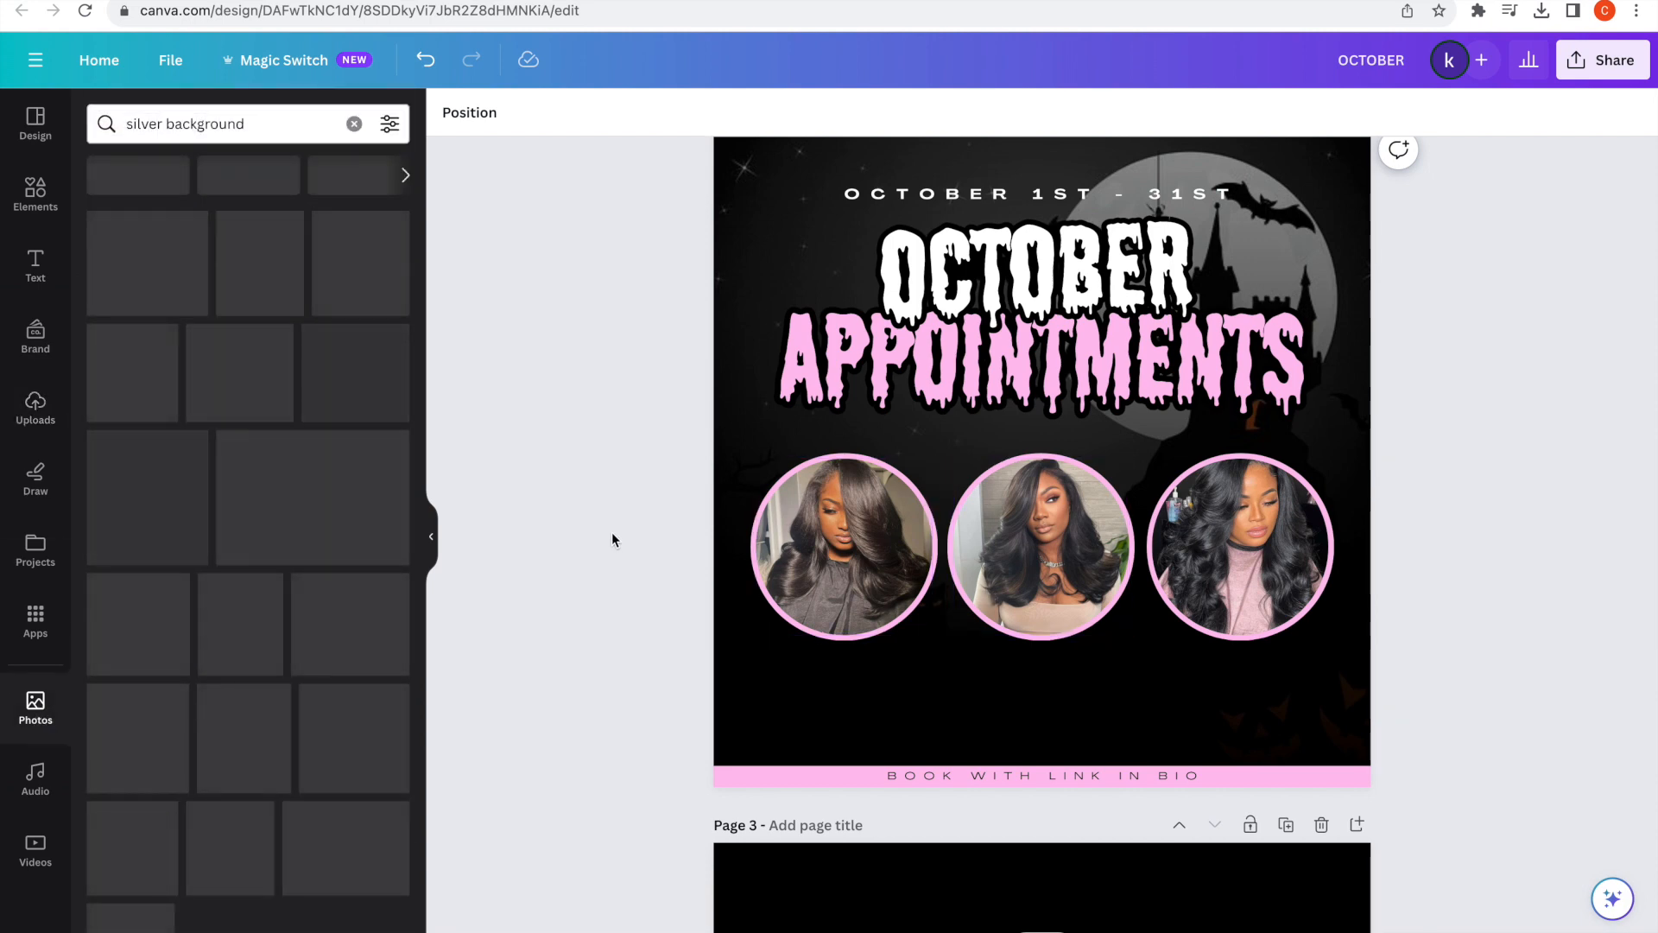
# Shrink the row of three framed photos slightly and move it up closer to the title.
pyautogui.moveTo(669, 587); pyautogui.dragTo(1371, 543)
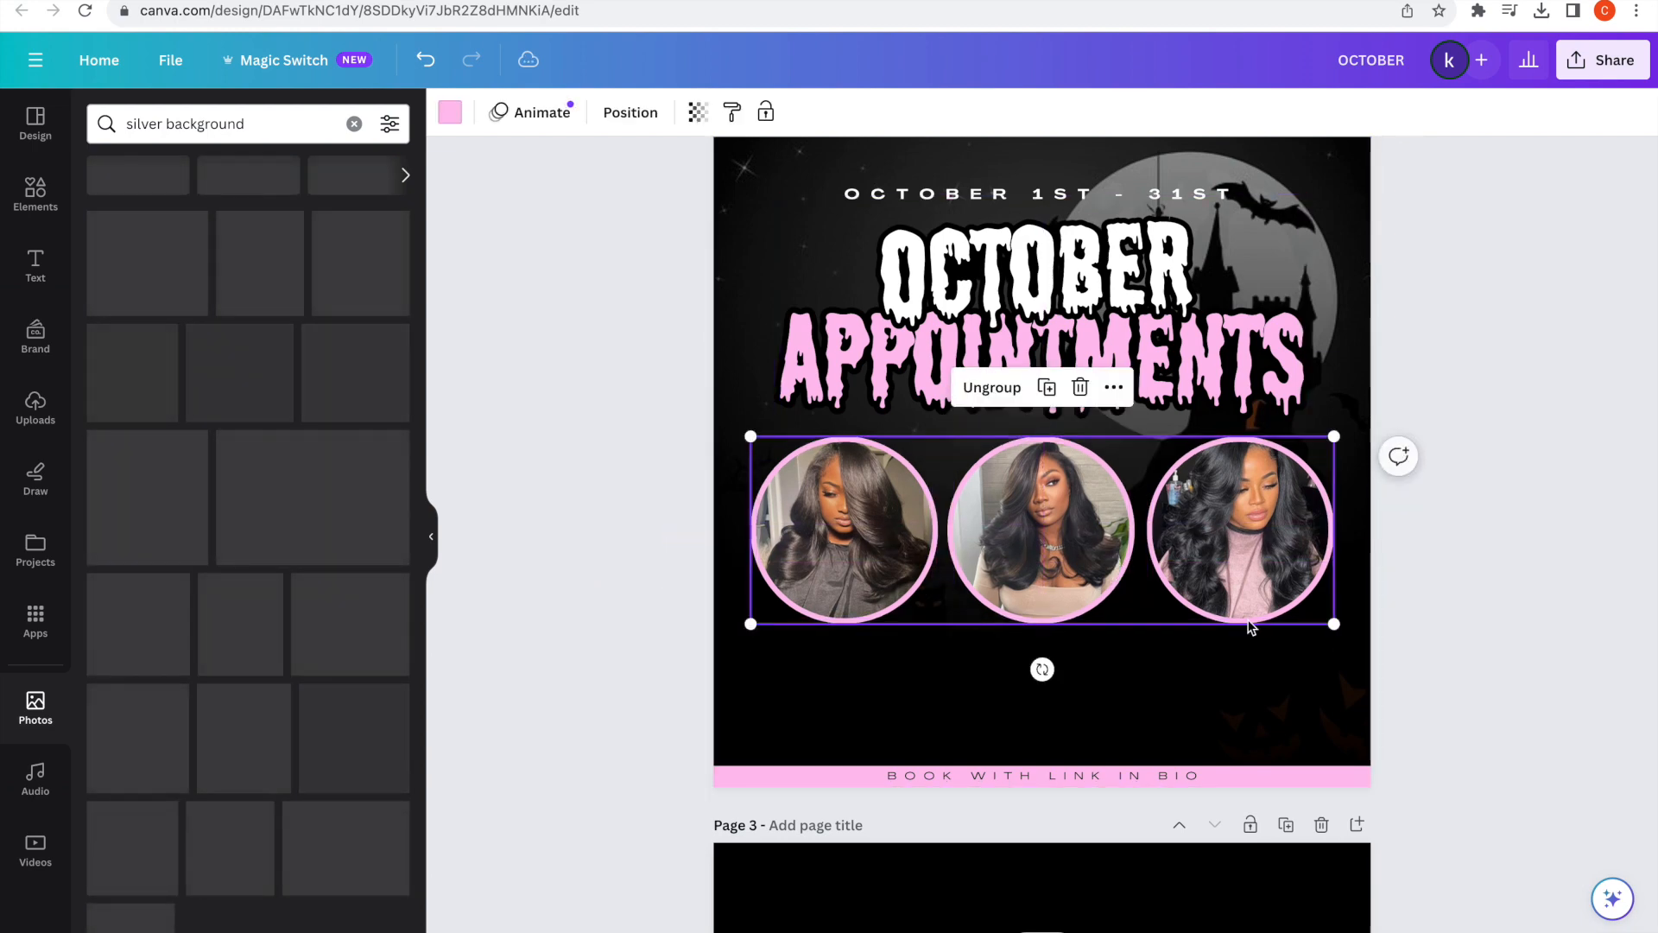
pyautogui.moveTo(1336, 624); pyautogui.dragTo(1288, 609)
pyautogui.moveTo(1192, 553); pyautogui.dragTo(1209, 561)
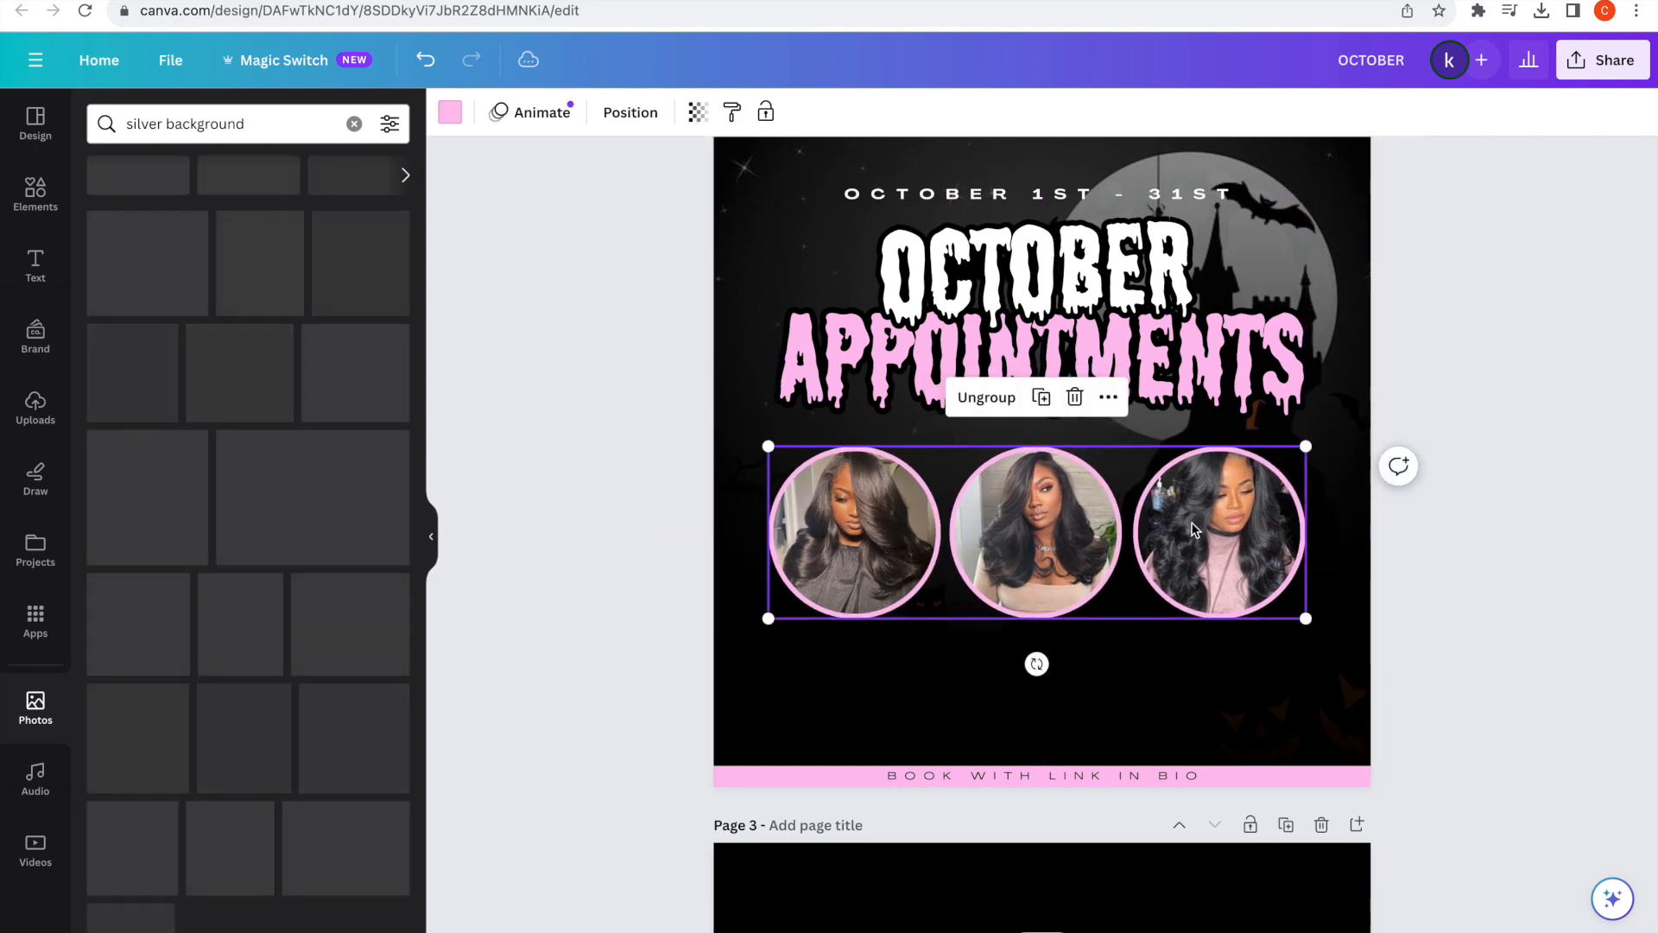
pyautogui.click(1113, 151)
# Search the elements for creeopy grass.
pyautogui.click(35, 192)
pyautogui.click(270, 121)
pyautogui.write('creeopy grass')
pyautogui.press('Return')
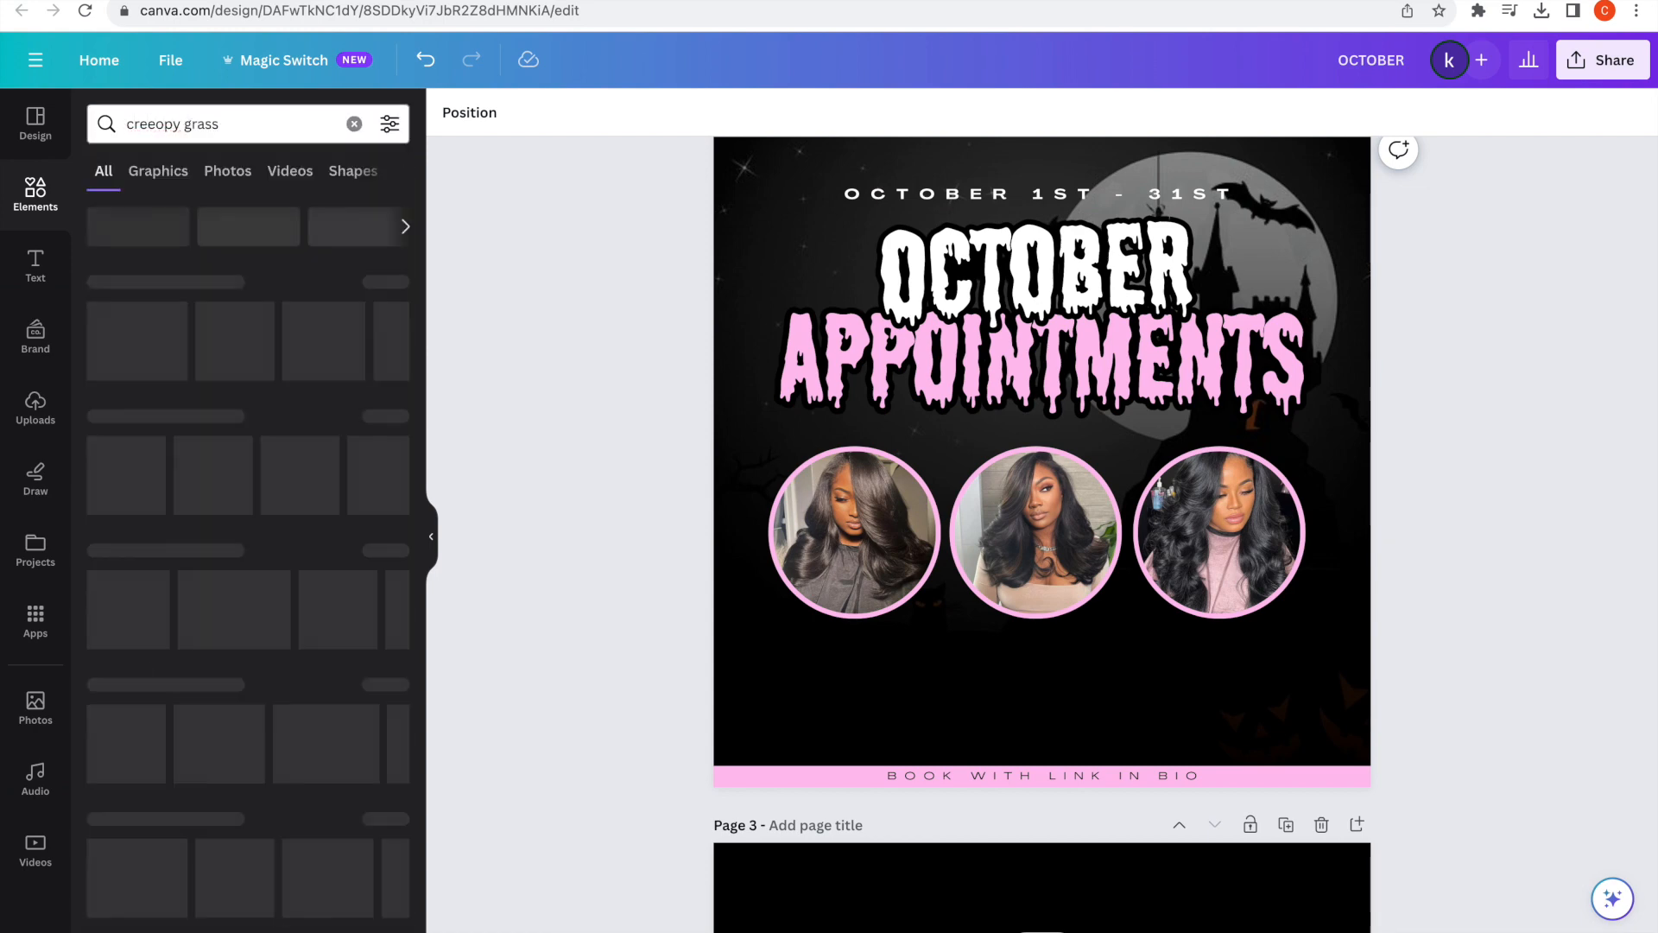
# Ungroup the row of framed photos and move the left and right ones outward to widen the gaps beside the middle one.
pyautogui.click(1081, 511)
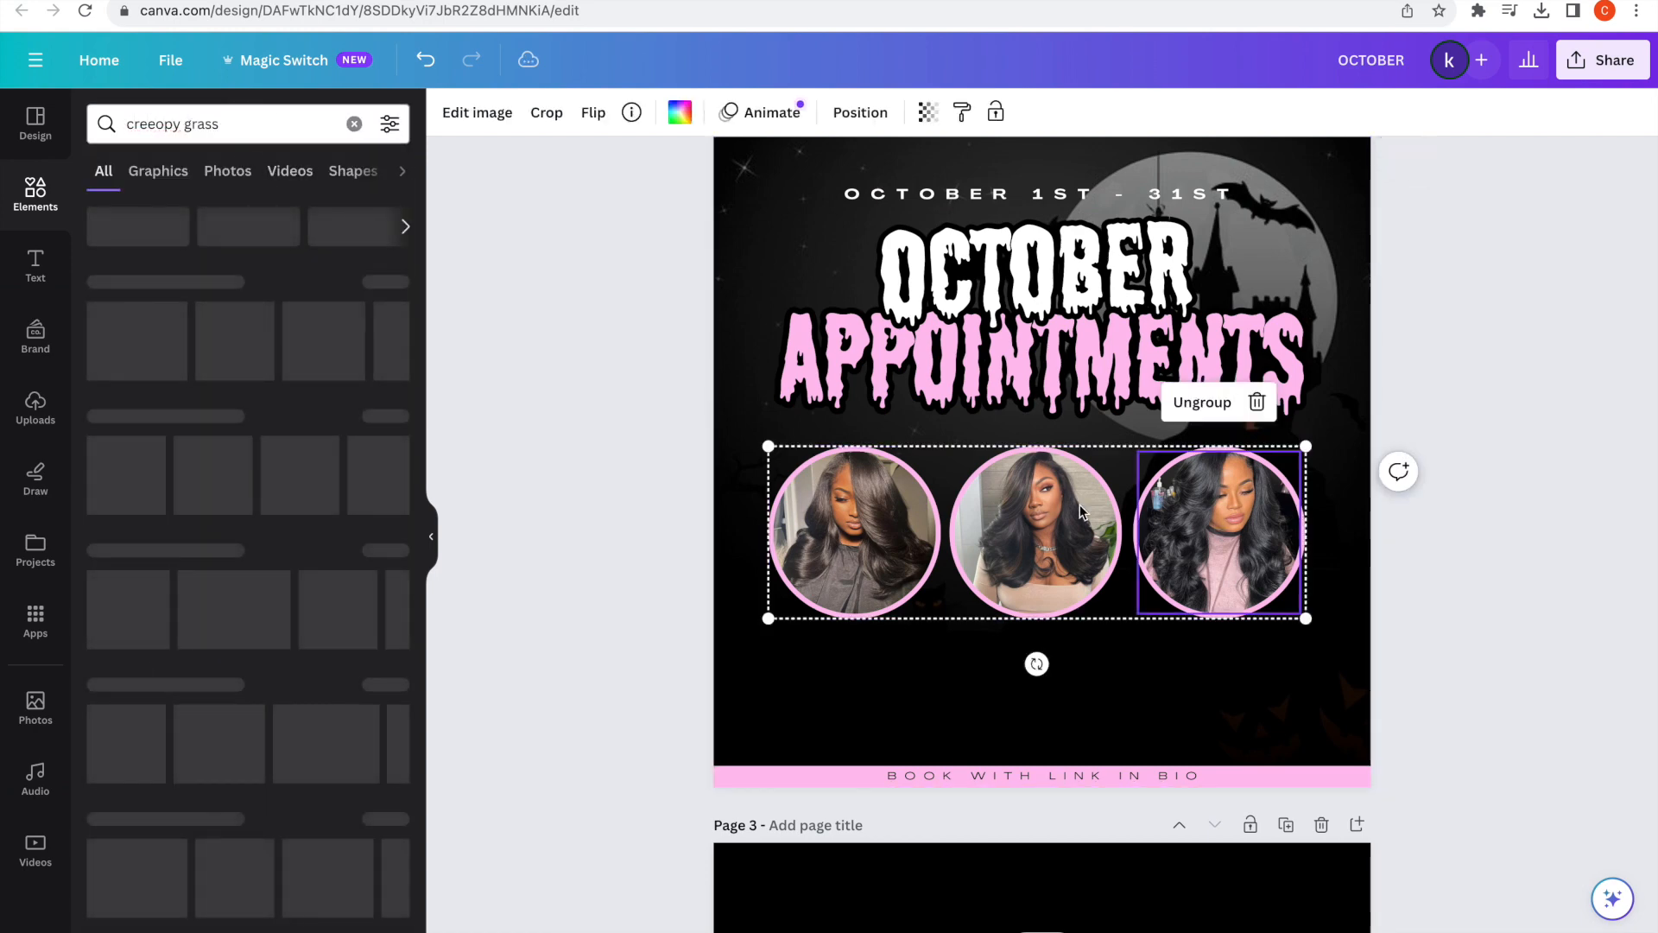
pyautogui.click(1181, 412)
pyautogui.moveTo(1398, 629); pyautogui.dragTo(1169, 433)
pyautogui.click(1169, 401)
pyautogui.moveTo(1196, 512); pyautogui.dragTo(1220, 512)
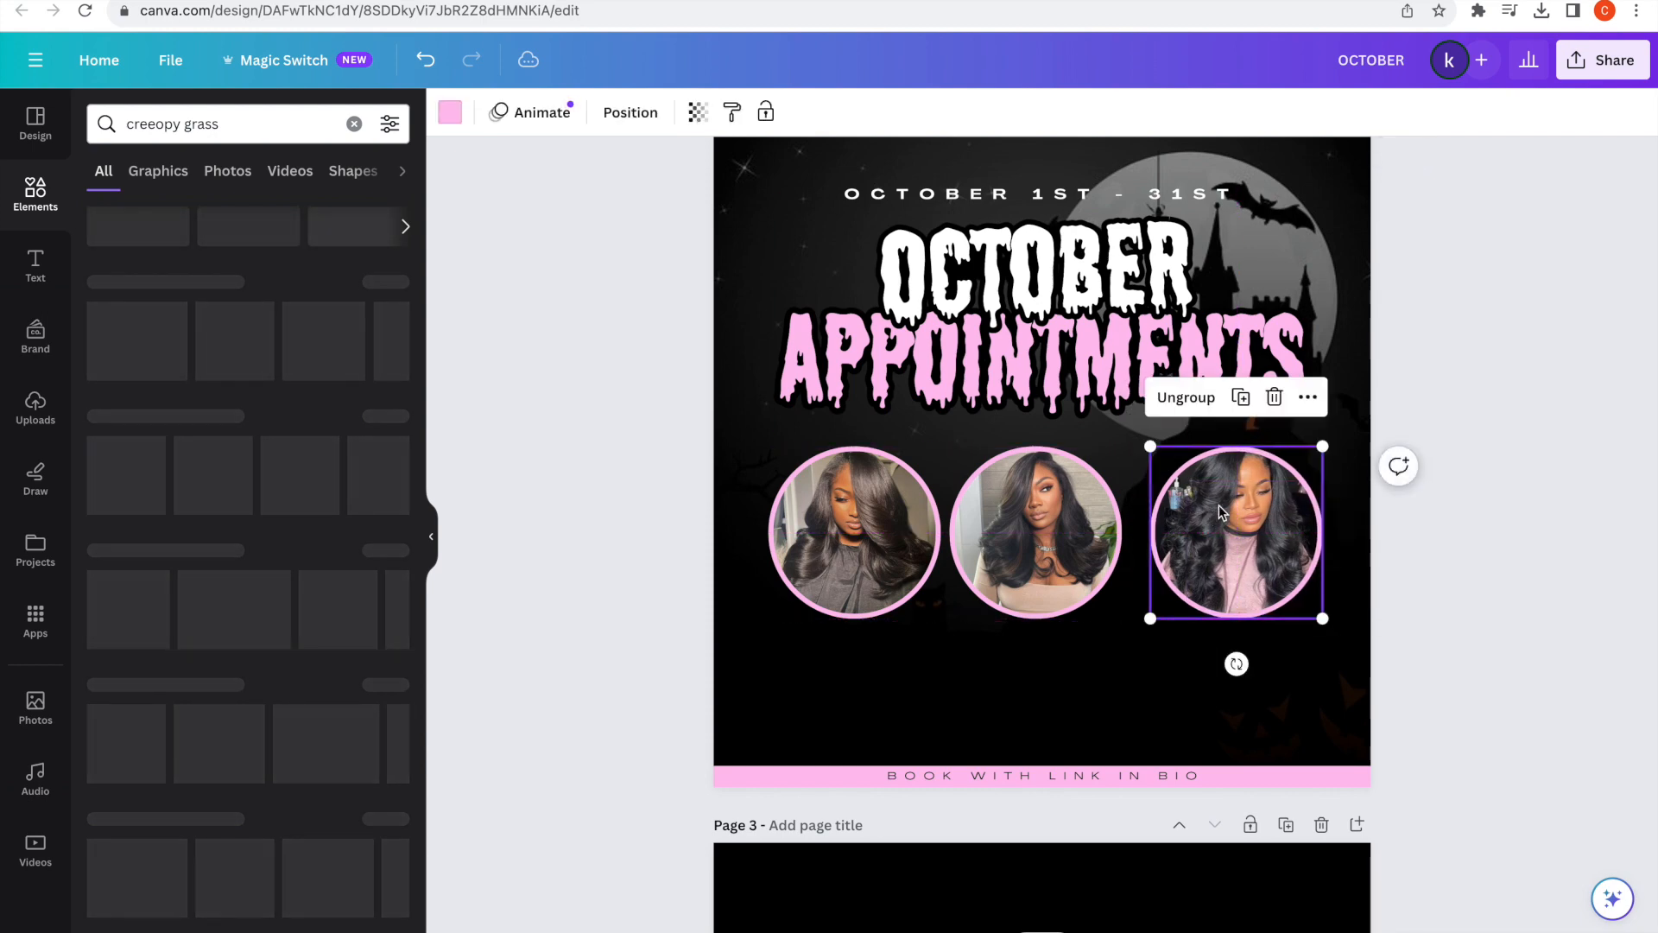
pyautogui.click(1472, 421)
pyautogui.moveTo(713, 474); pyautogui.dragTo(926, 617)
pyautogui.moveTo(888, 517); pyautogui.dragTo(862, 518)
pyautogui.click(1462, 460)
# Add the wide green grass graphic from the search results below the photos and recolour all its greens black.
pyautogui.scroll(1, 1462, 460)
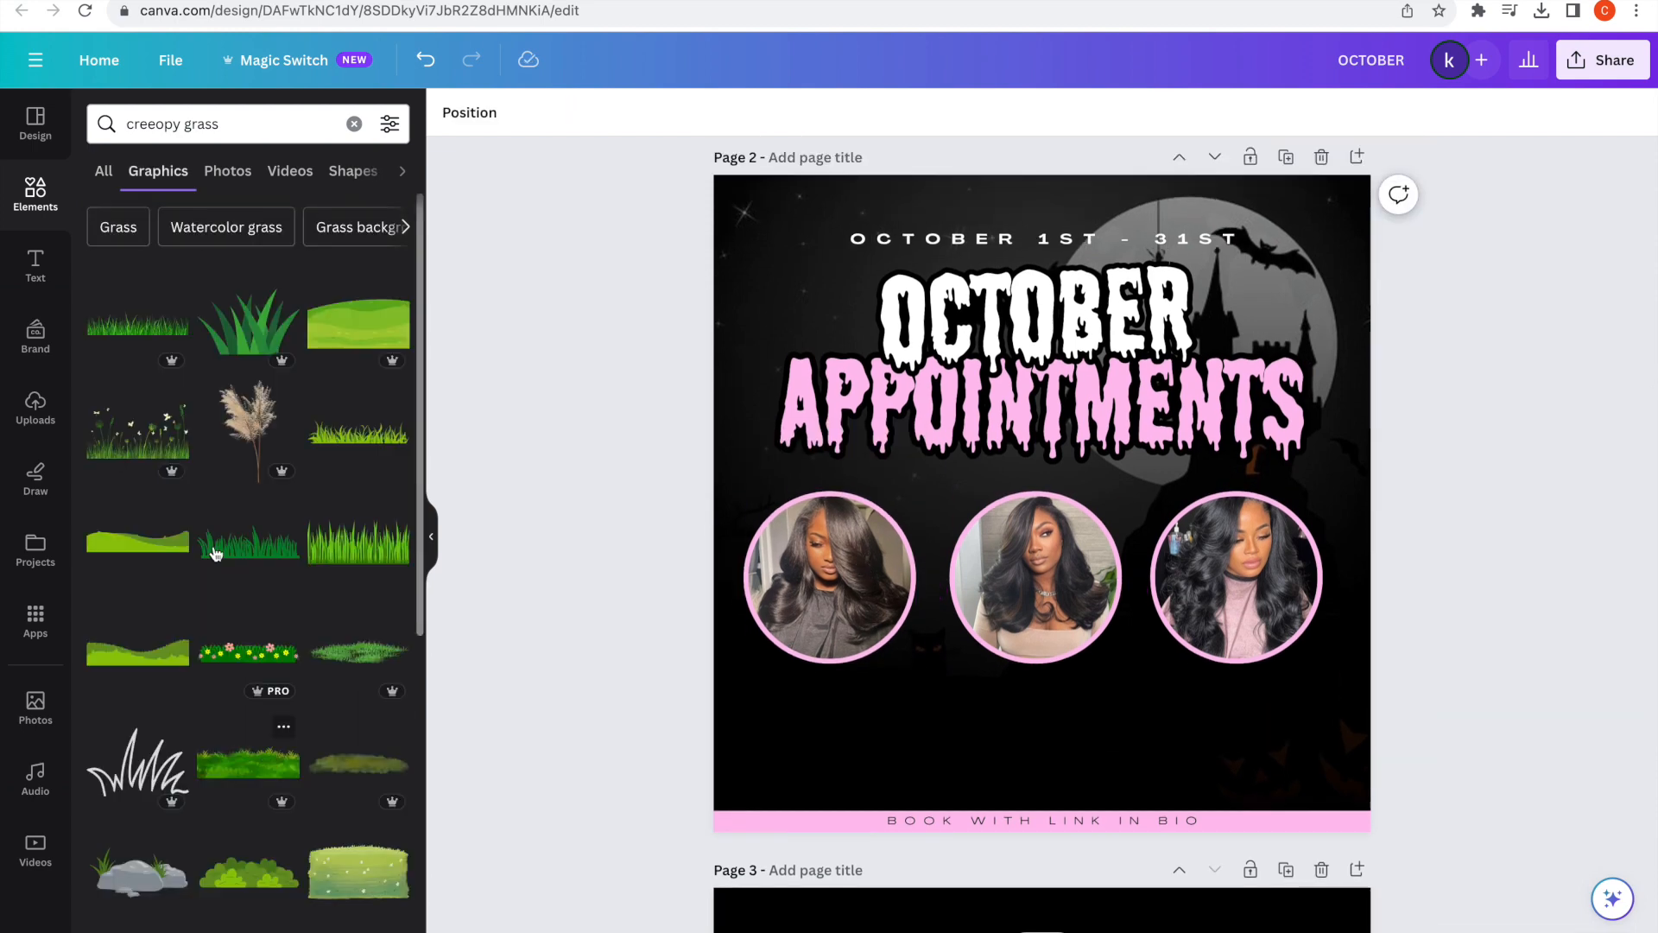
pyautogui.click(163, 335)
pyautogui.moveTo(1026, 510); pyautogui.dragTo(969, 701)
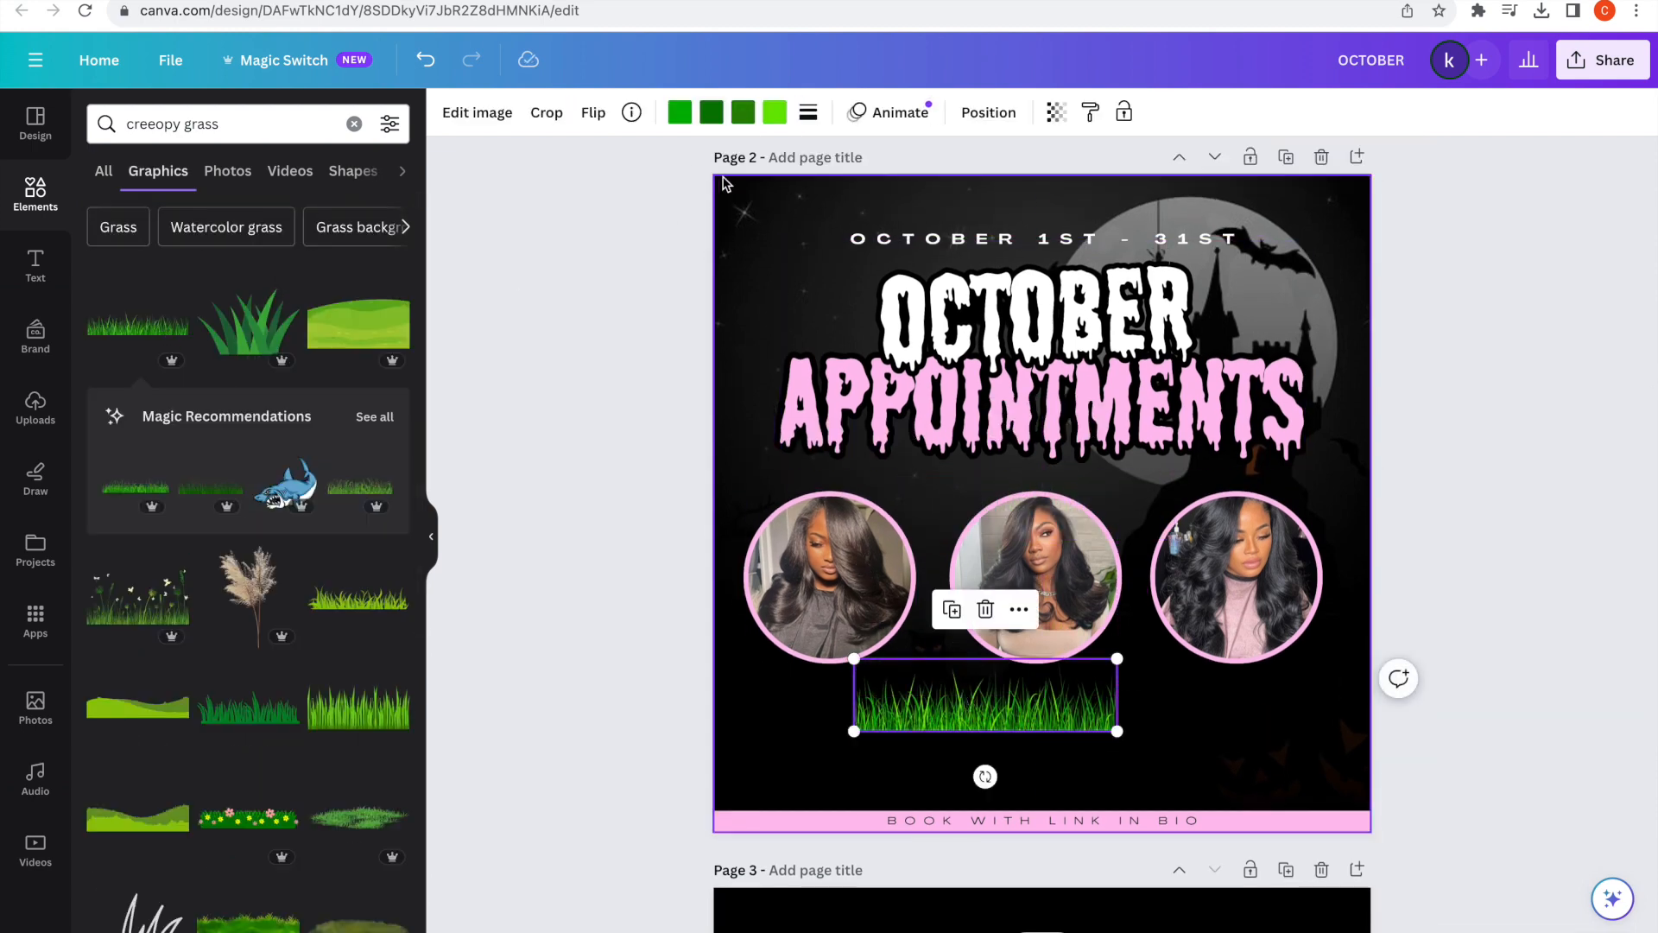
pyautogui.click(680, 112)
pyautogui.click(169, 231)
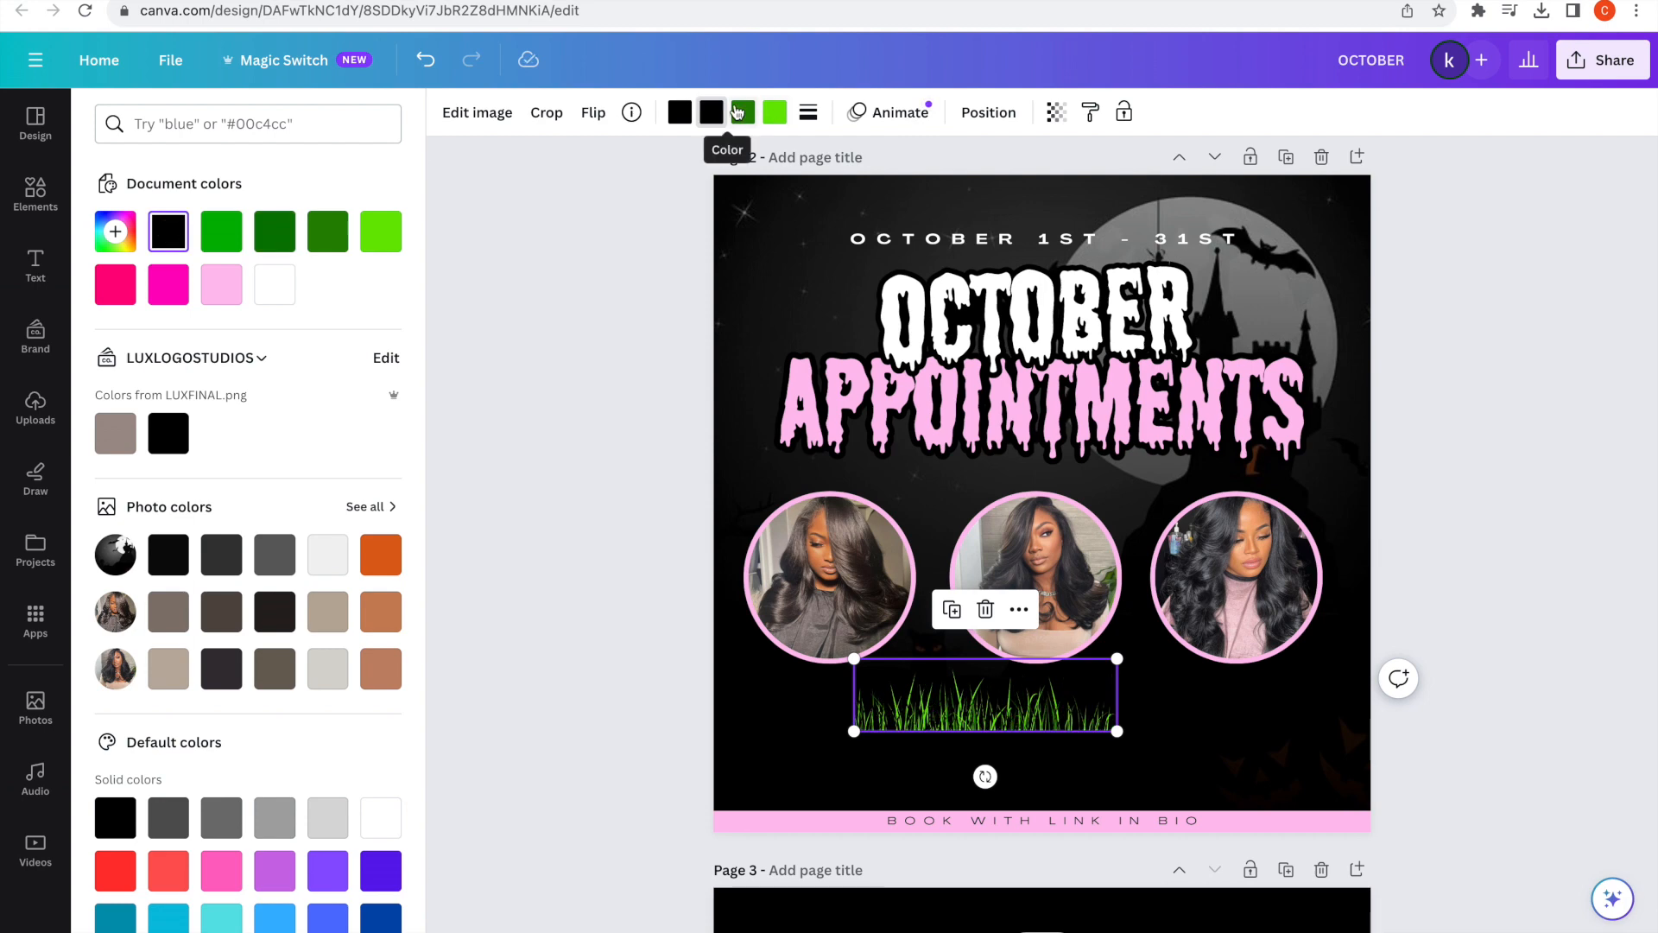
# Enlarge the black grass until it spans slightly beyond the full page width, resting at the pink footer bar.
pyautogui.moveTo(1117, 732); pyautogui.dragTo(1279, 807)
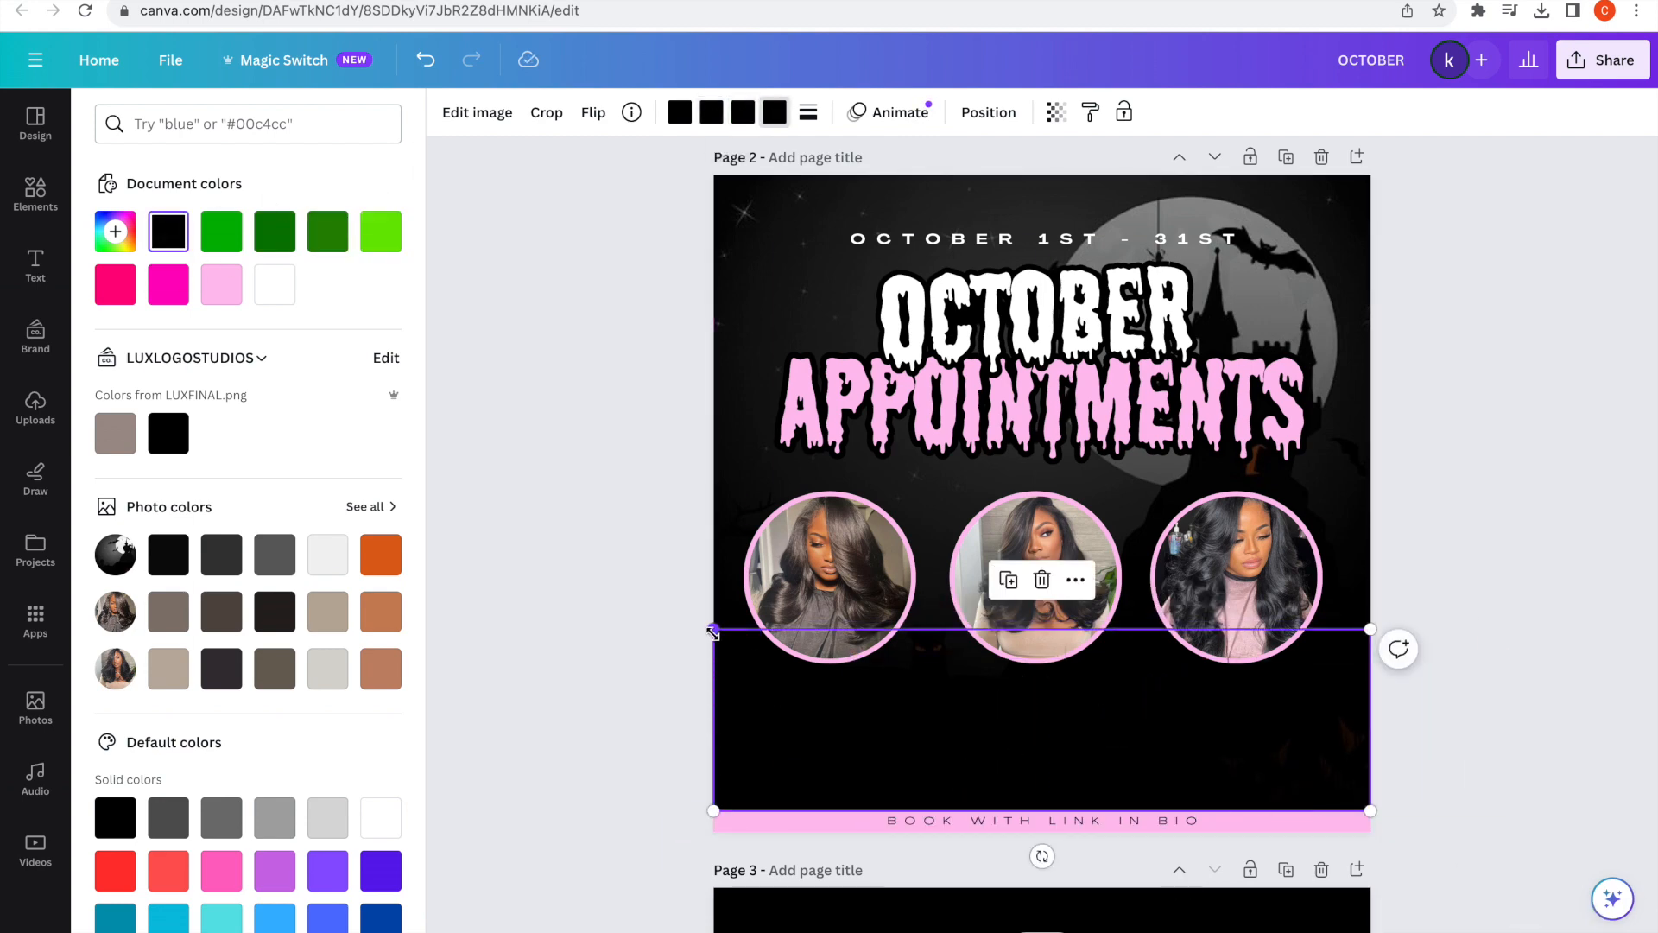
pyautogui.moveTo(714, 633); pyautogui.dragTo(669, 619)
pyautogui.click(1525, 467)
# Search the elements for Transparent gradient and stretch the pink gradient graphic across the full page width above the footer bar.
pyautogui.tripleClick(251, 129)
pyautogui.write('trans')
pyautogui.click(222, 159)
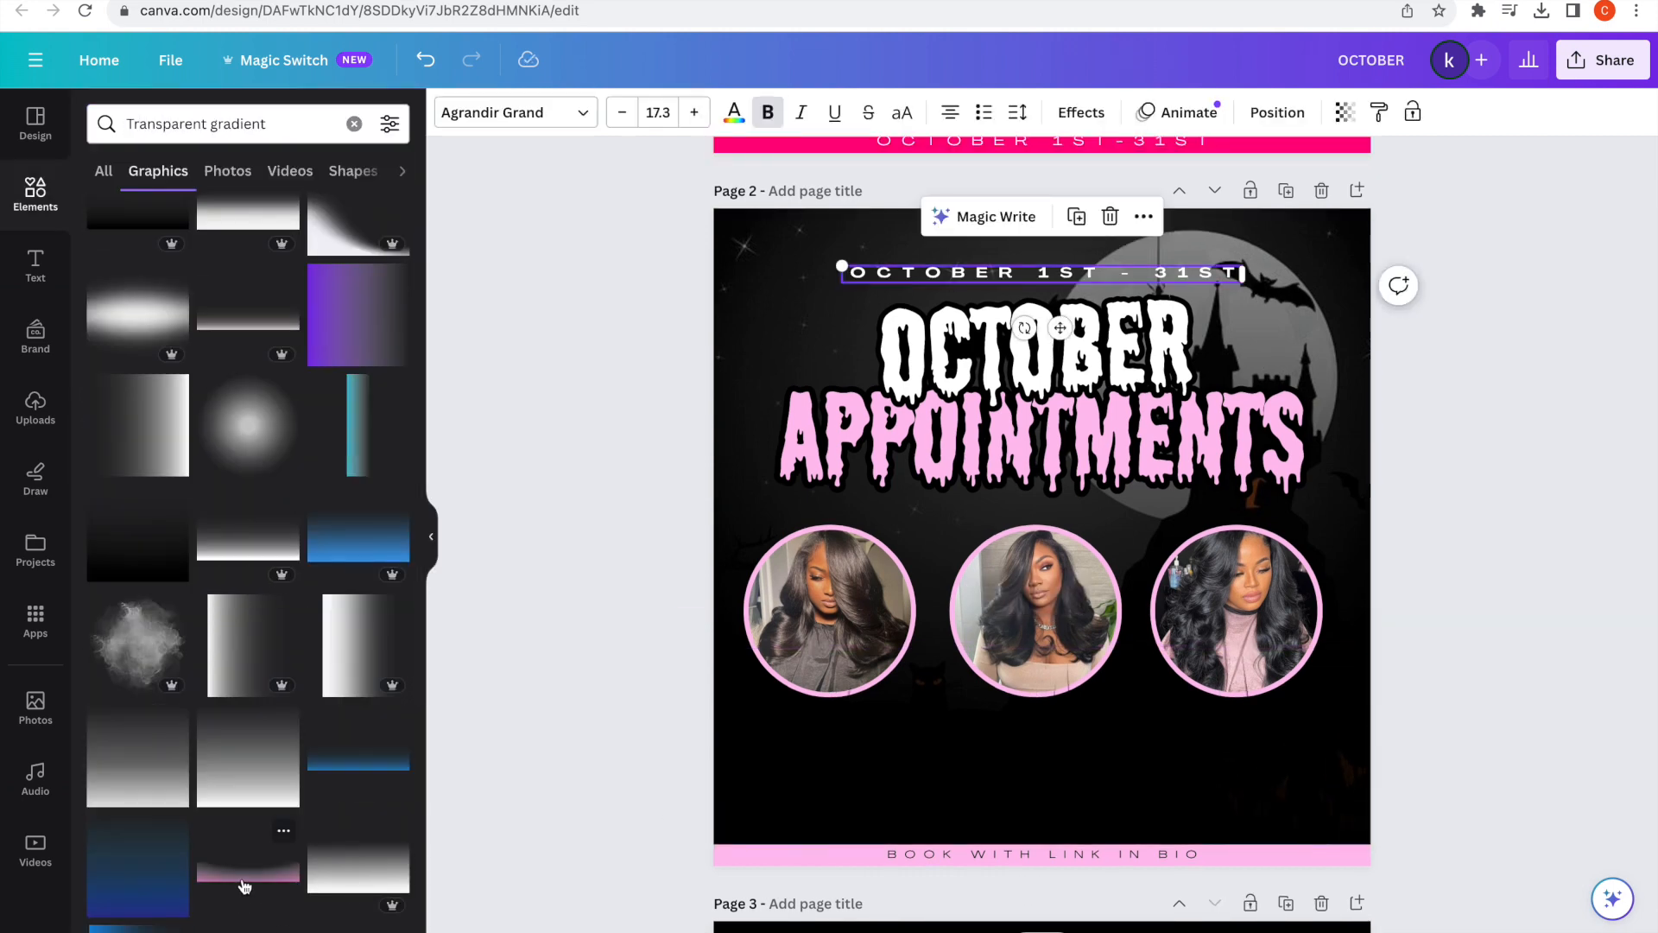
pyautogui.click(245, 886)
pyautogui.moveTo(1174, 575); pyautogui.dragTo(1472, 734)
pyautogui.moveTo(1358, 651); pyautogui.dragTo(1161, 815)
pyautogui.moveTo(1294, 662); pyautogui.dragTo(1371, 639)
# Send the pink gradient backward behind the black grass.
pyautogui.rightClick(1277, 751)
pyautogui.moveTo(1325, 737)
pyautogui.click(1156, 816)
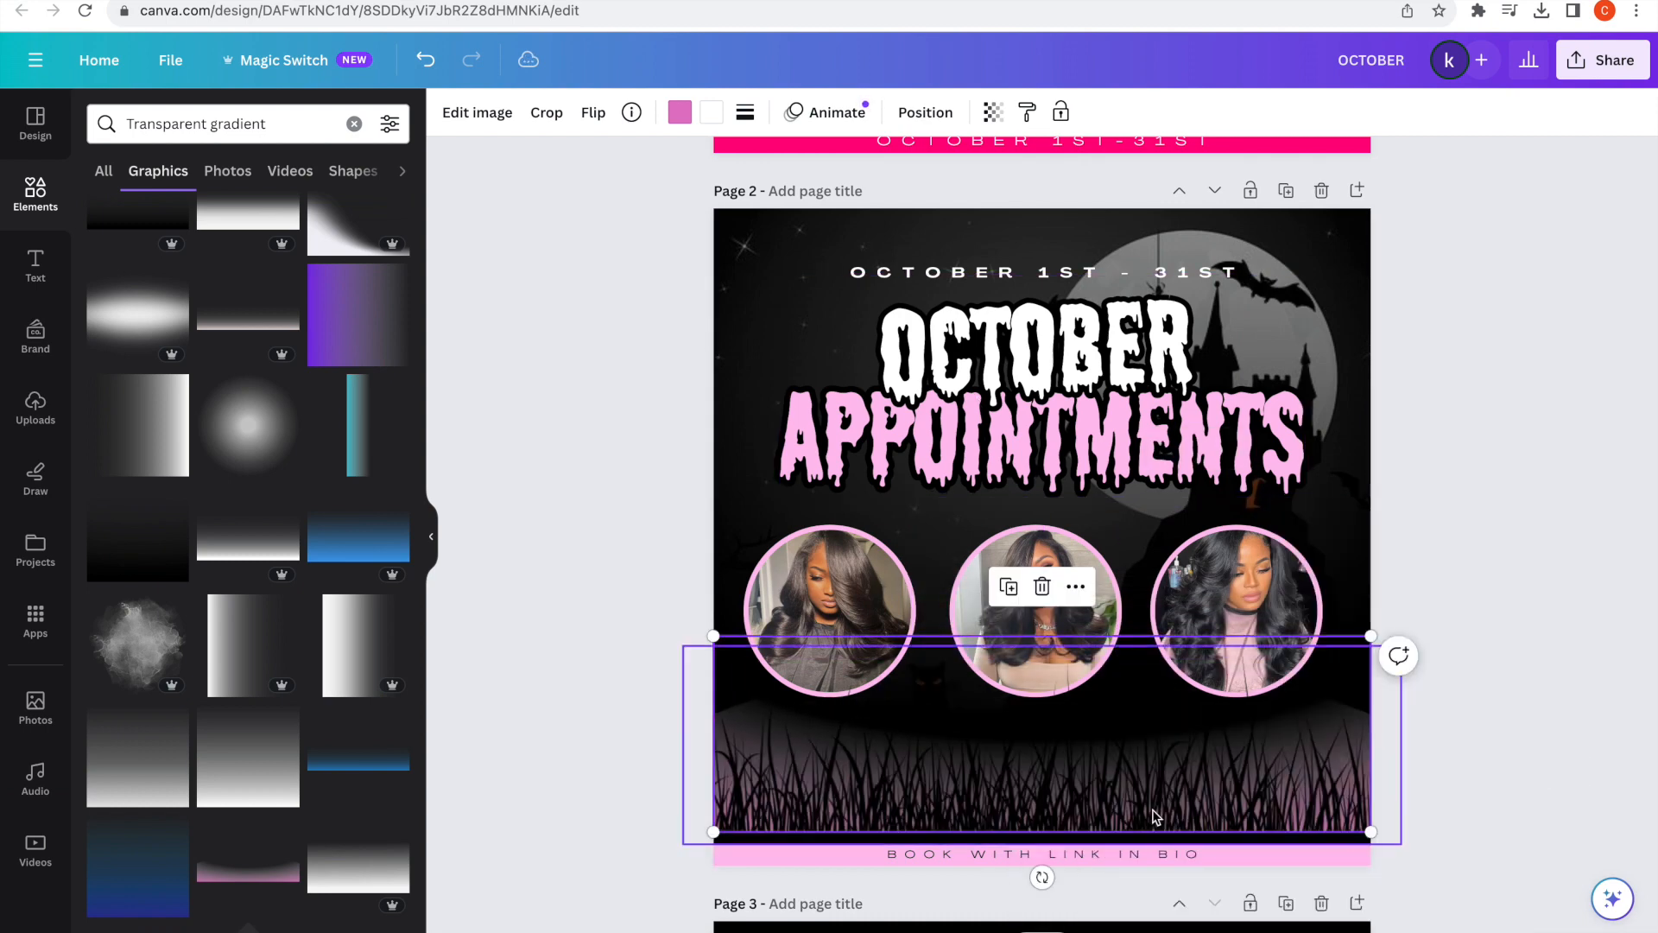
# Reorder the grass and gradient layers, and delete the pink gradient above the footer bar.
pyautogui.moveTo(1311, 765); pyautogui.dragTo(1325, 837)
pyautogui.click(1322, 848)
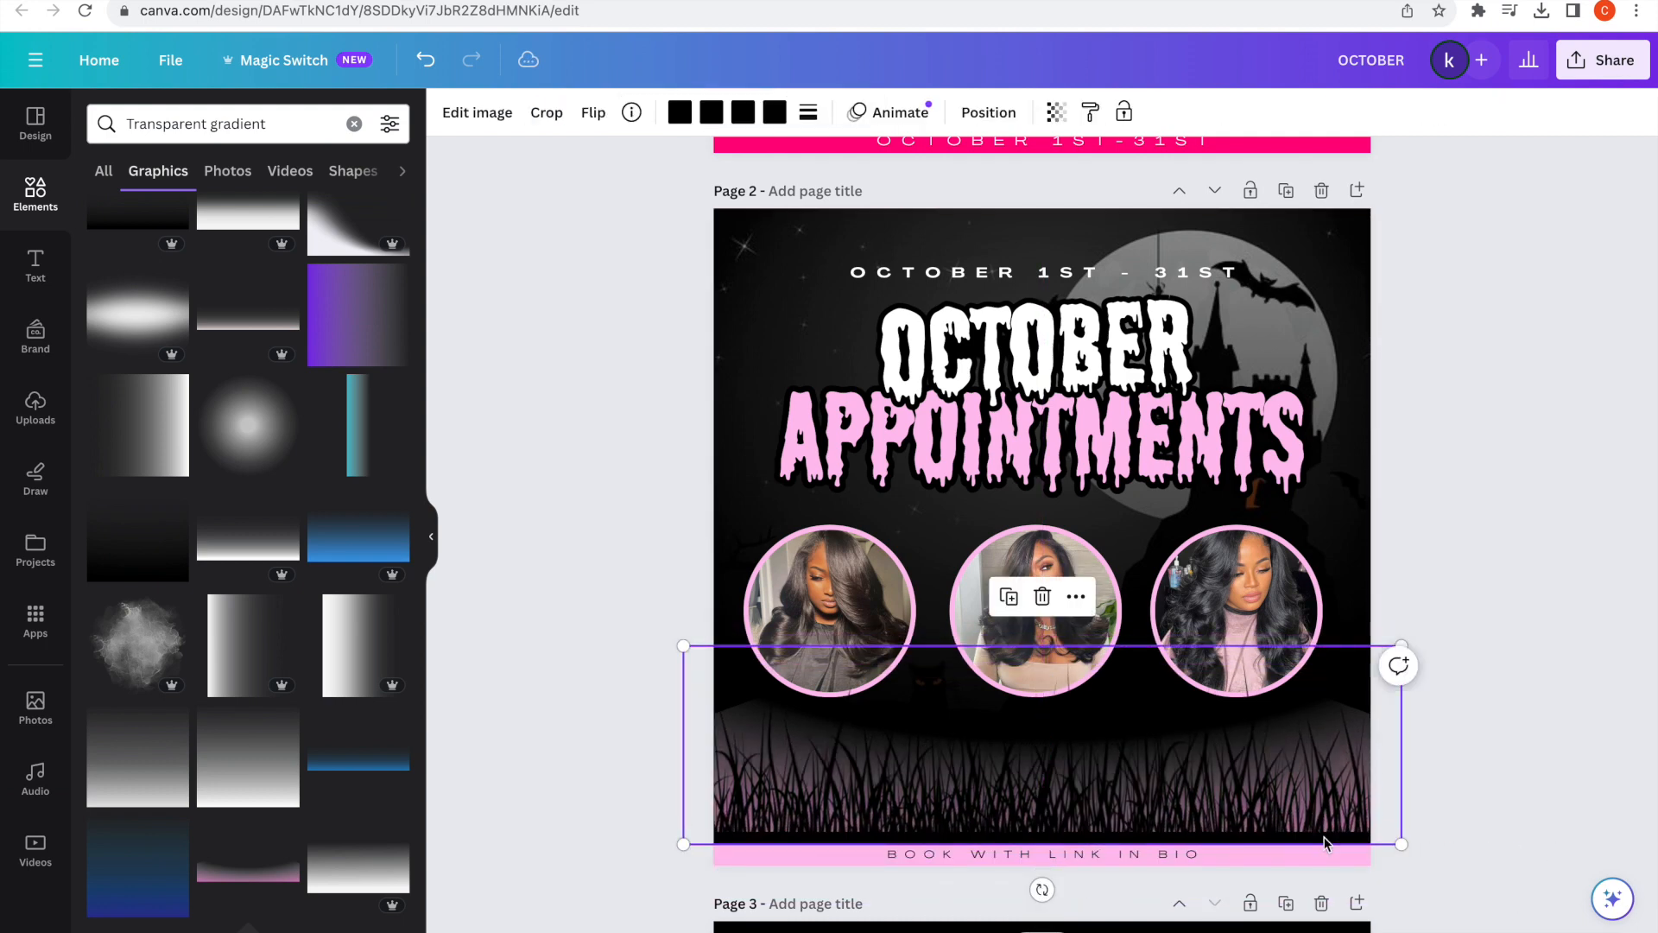
pyautogui.rightClick(1324, 837)
pyautogui.moveTo(1370, 737)
pyautogui.click(1148, 896)
pyautogui.moveTo(249, 428); pyautogui.dragTo(291, 846)
pyautogui.click(1042, 588)
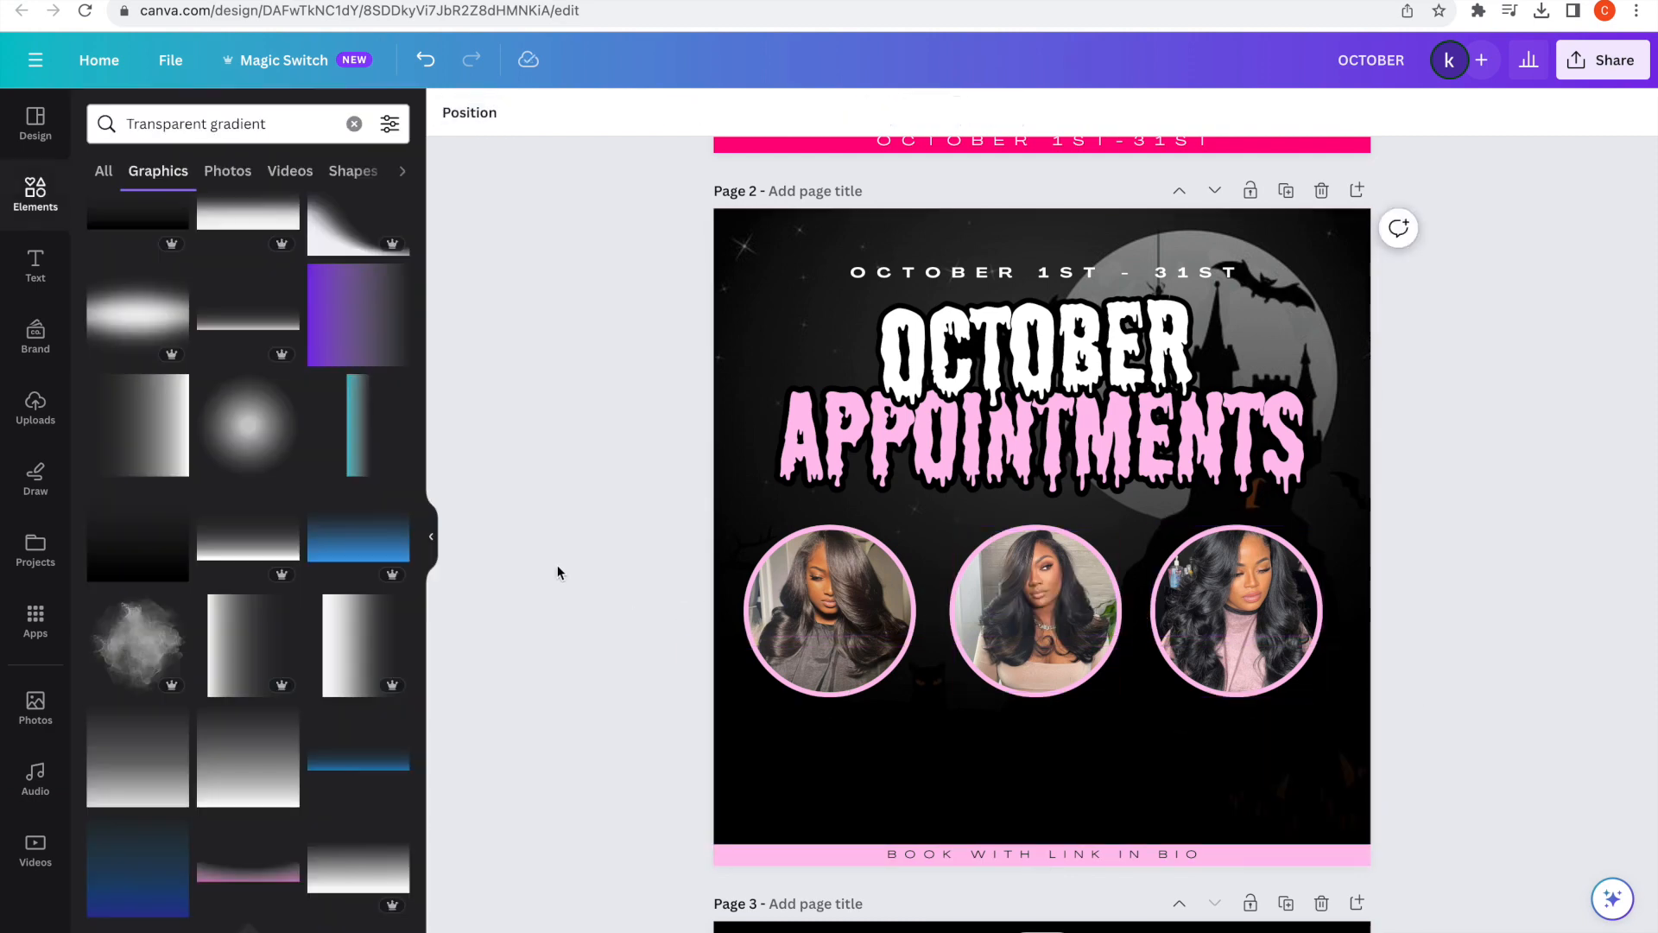
# Add the white transparent gradient graphic and position it enlarged directly above the footer bar.
pyautogui.scroll(-1, 326, 628)
pyautogui.click(252, 640)
pyautogui.moveTo(1139, 561); pyautogui.dragTo(1078, 741)
# Apply a Duotone effect to the white gradient with custom highlight and shadow colours that tint it pink.
pyautogui.click(477, 112)
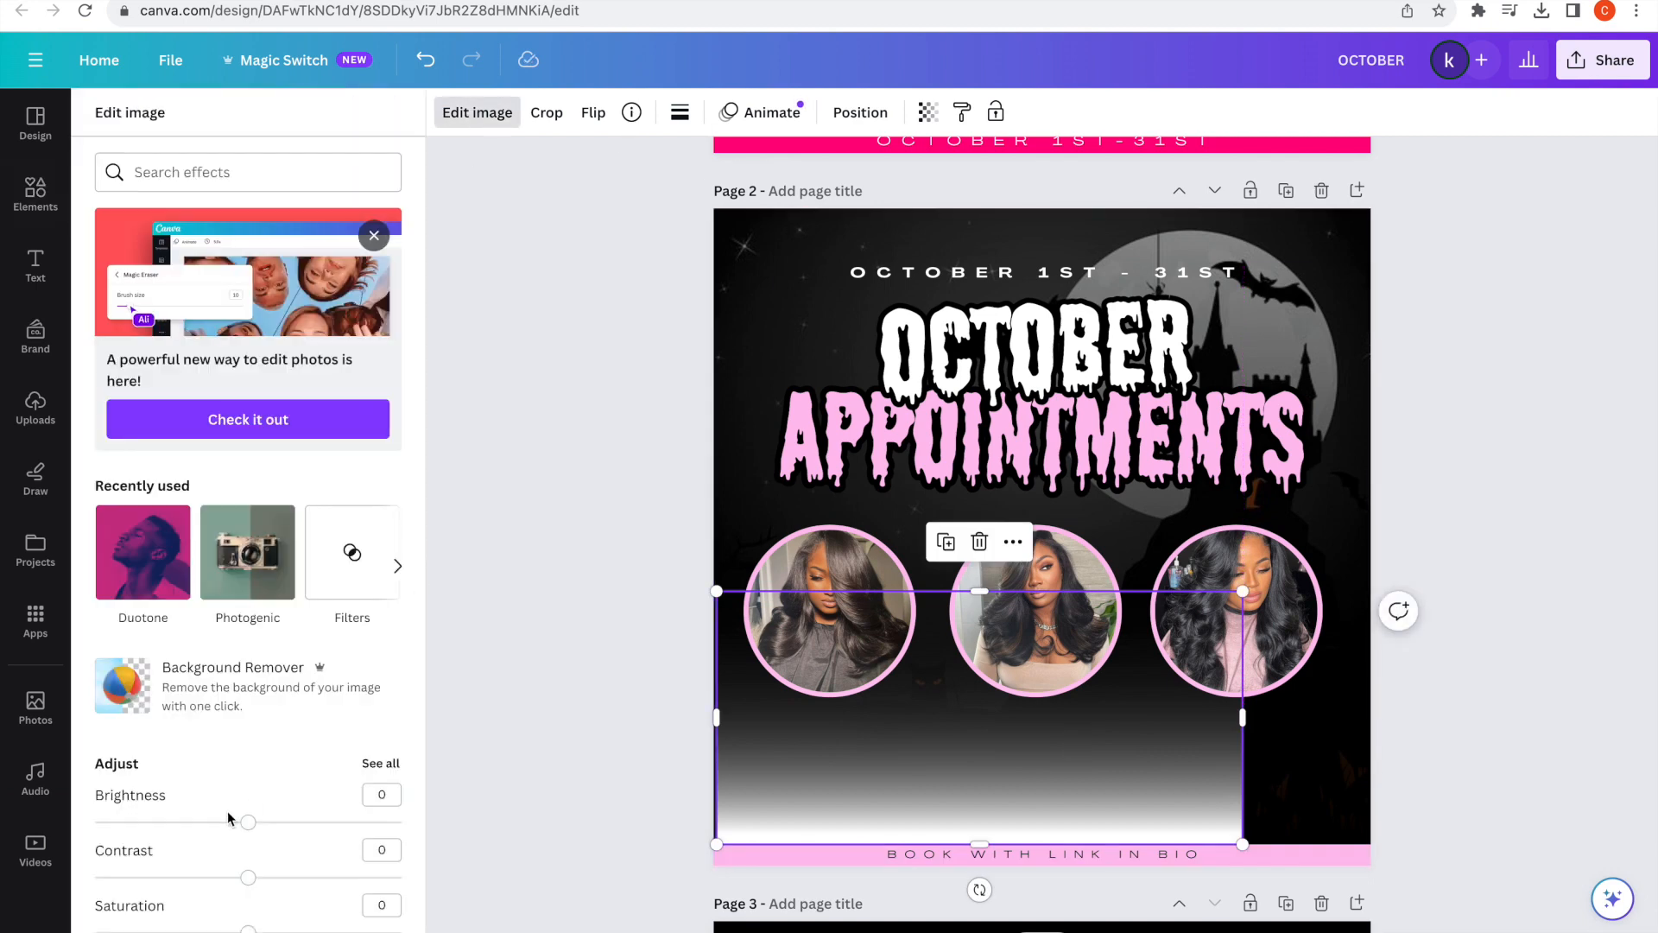
pyautogui.click(148, 566)
pyautogui.click(149, 373)
pyautogui.click(382, 179)
pyautogui.click(589, 298)
pyautogui.click(383, 235)
pyautogui.click(589, 351)
# Adjust the tinted gradient's position above the footer bar and send it backward behind the black grass.
pyautogui.click(1330, 799)
pyautogui.moveTo(1153, 805); pyautogui.dragTo(1147, 805)
pyautogui.rightClick(1147, 805)
pyautogui.moveTo(1302, 650)
pyautogui.click(971, 764)
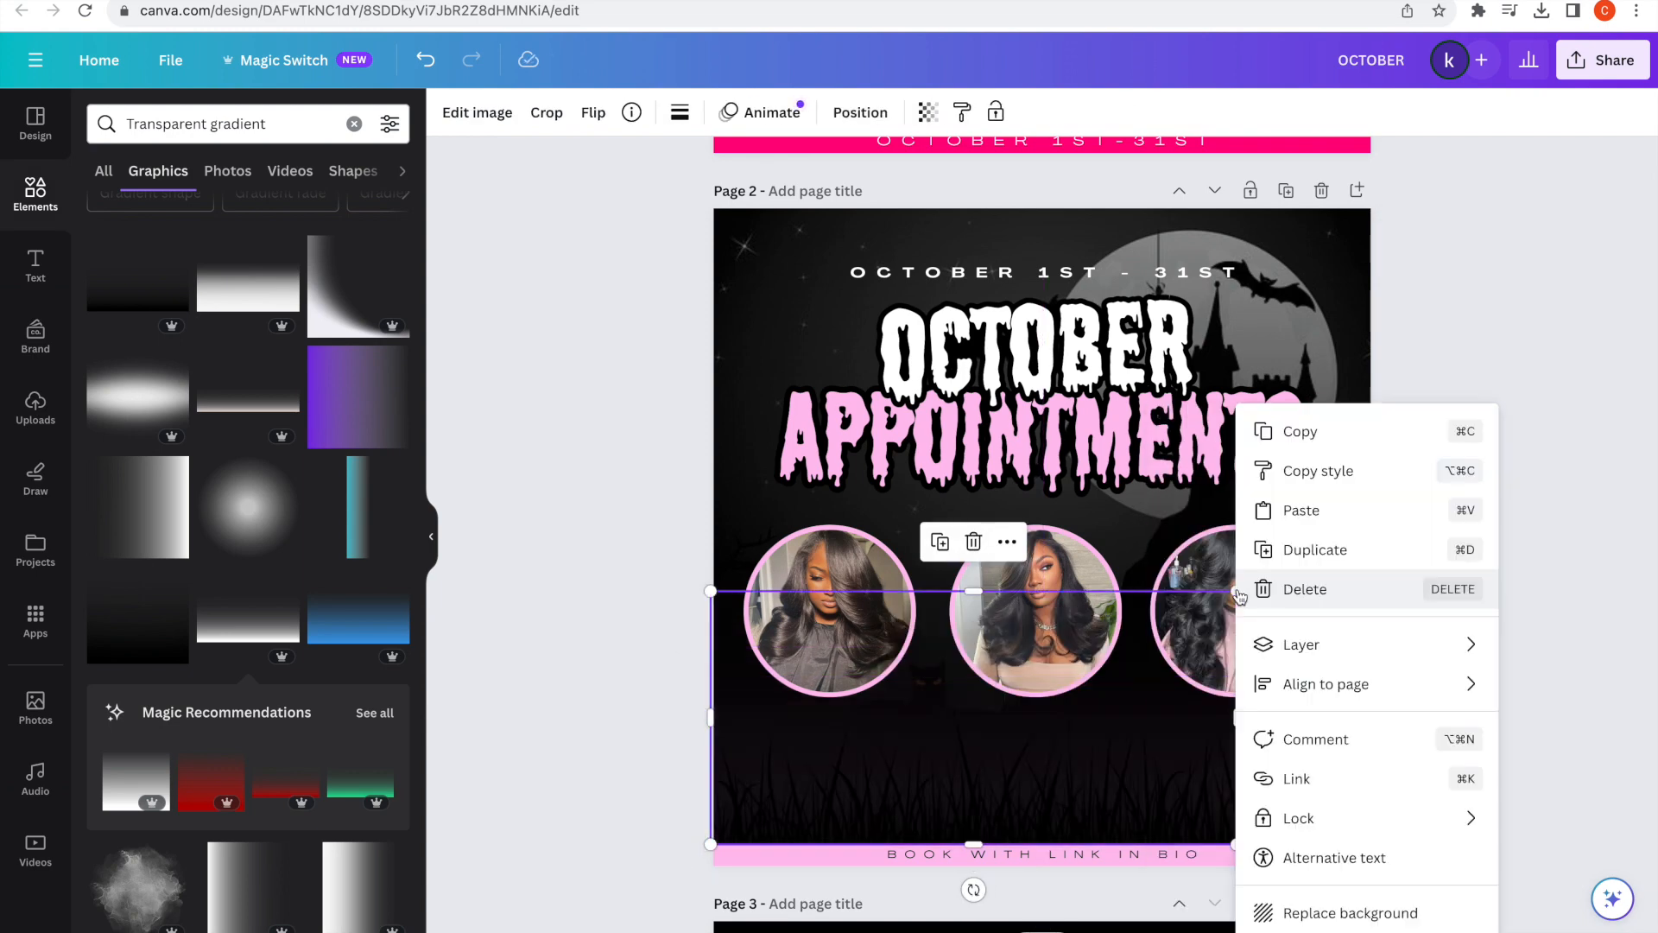
# Shrink the black grass to about the page width and lower its base behind the footer bar.
pyautogui.click(1296, 786)
pyautogui.click(1055, 112)
pyautogui.moveTo(1055, 190)
pyautogui.mouseDown()
pyautogui.moveTo(981, 191)
pyautogui.moveTo(1055, 190)
pyautogui.mouseUp()
pyautogui.moveTo(1400, 674); pyautogui.dragTo(1371, 683)
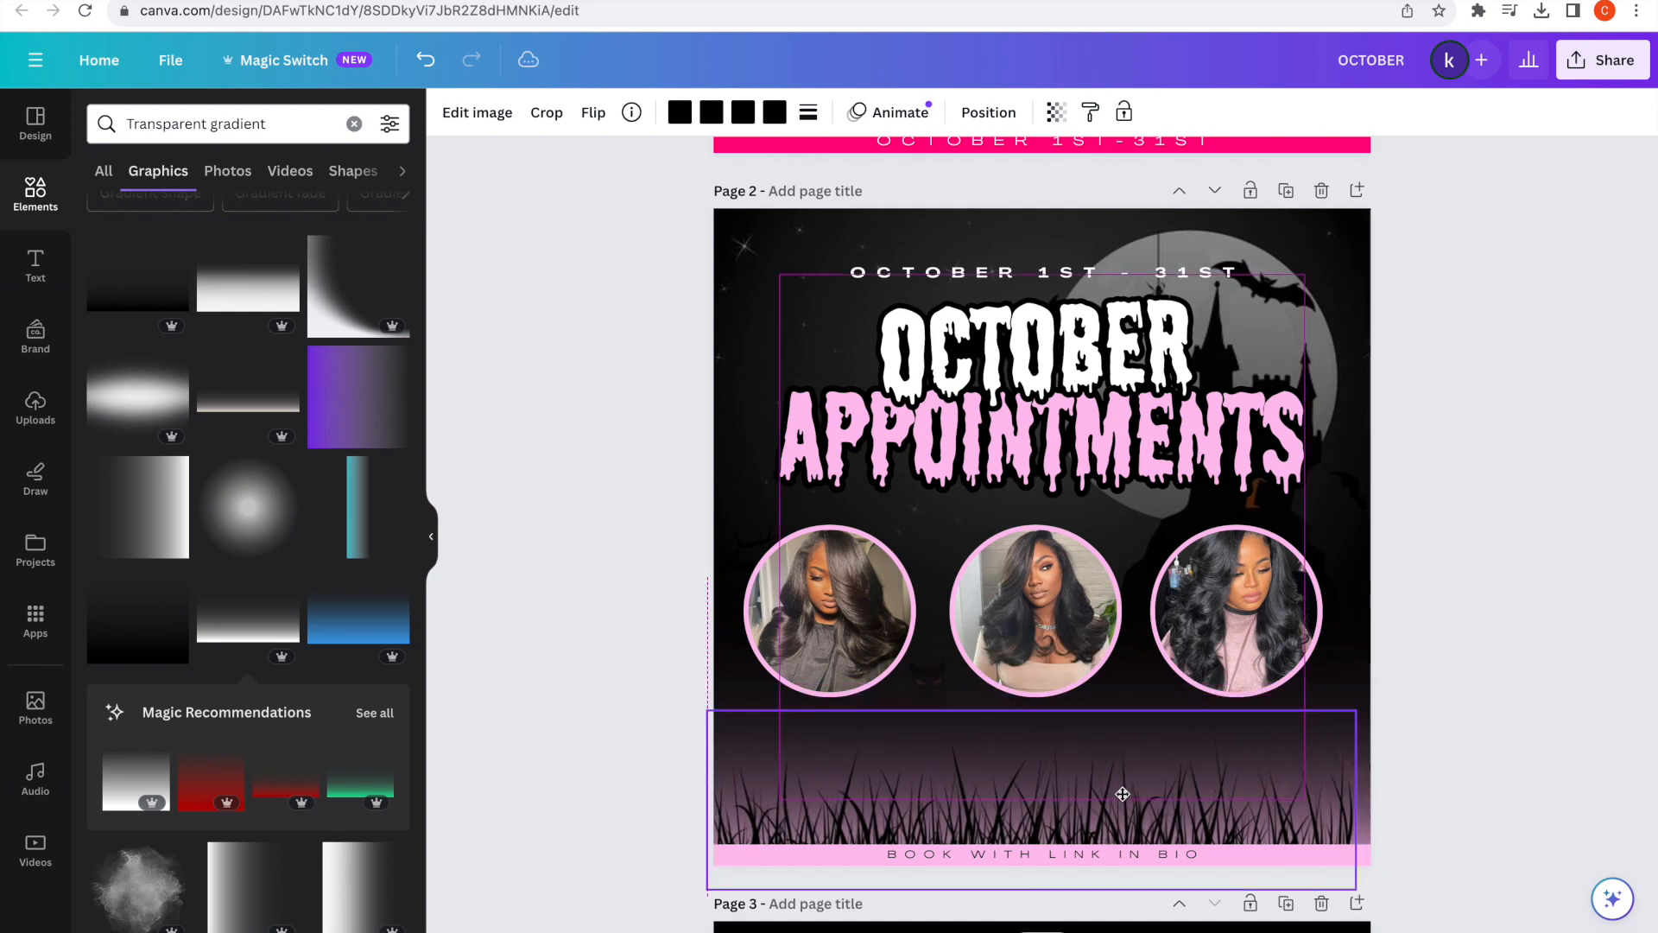
pyautogui.click(1151, 752)
pyautogui.click(1463, 559)
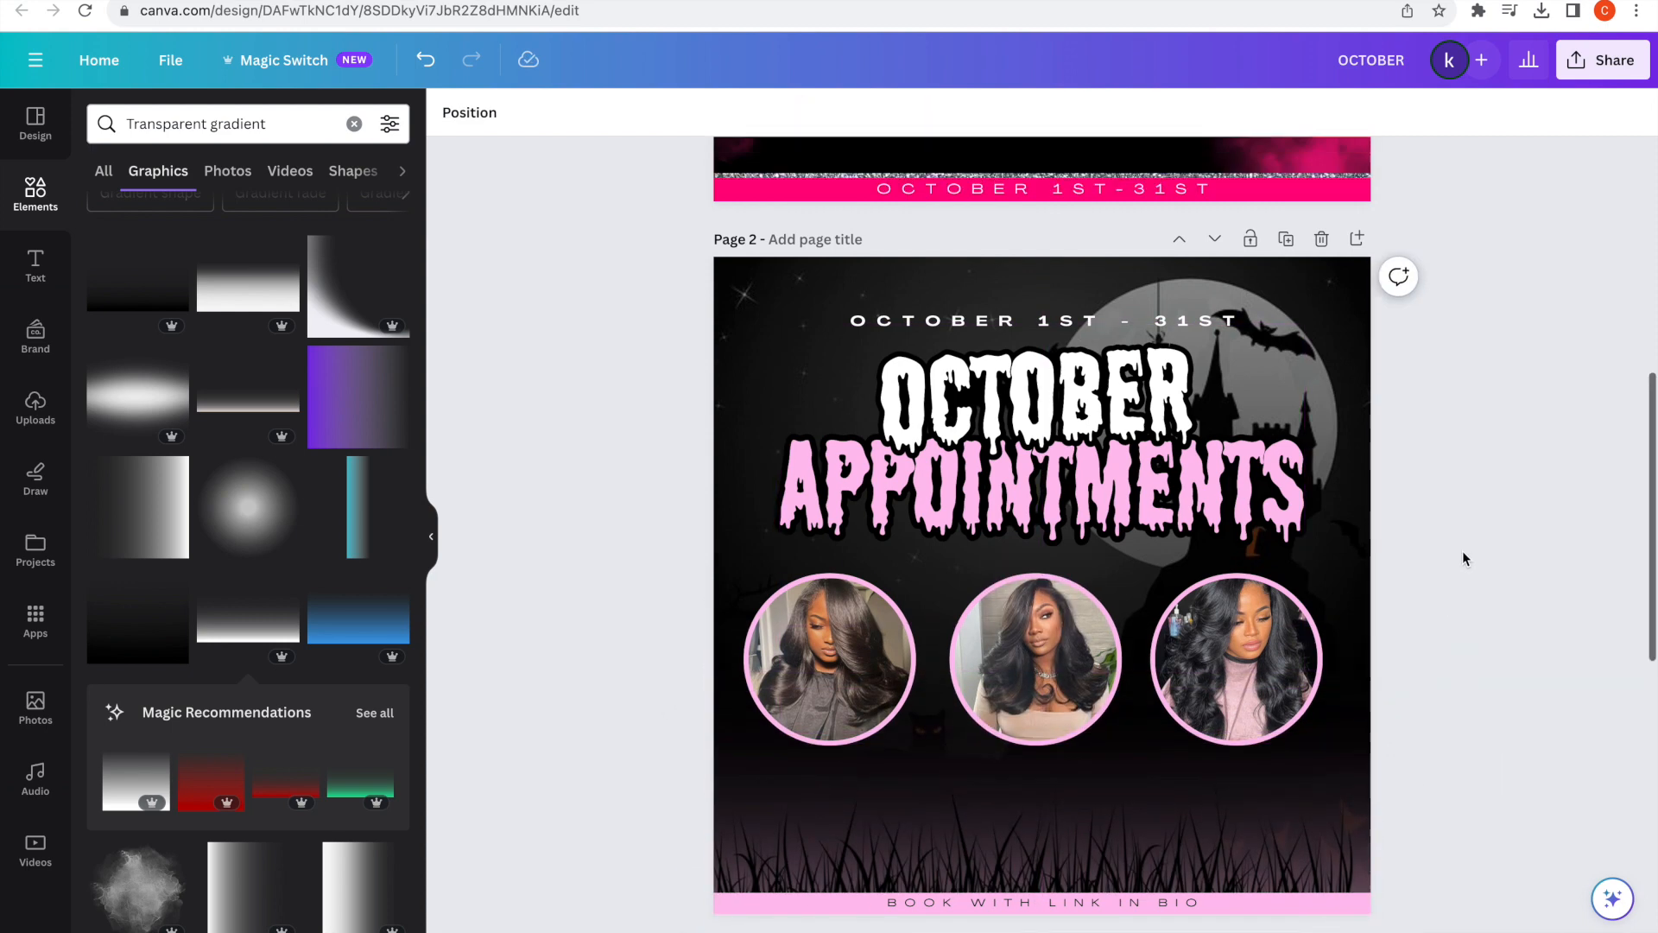
# Clear the element search, add a square shape, and reshape it into a small rectangle below the left hair photo.
pyautogui.click(55, 292)
pyautogui.click(36, 190)
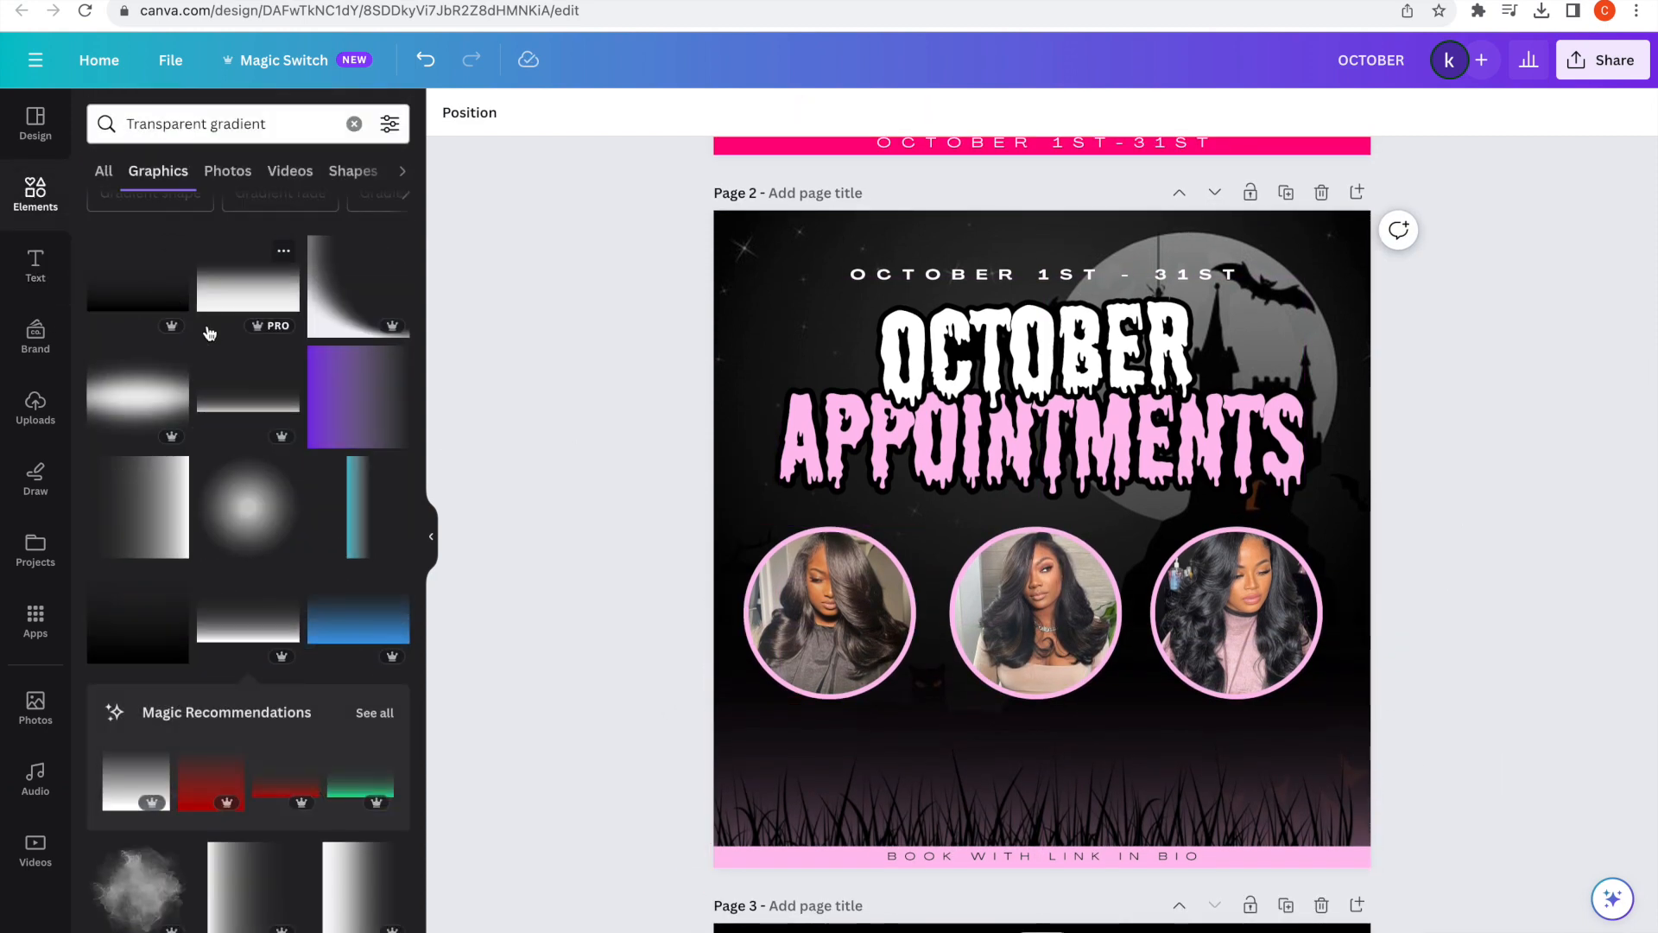
pyautogui.click(356, 125)
pyautogui.click(114, 415)
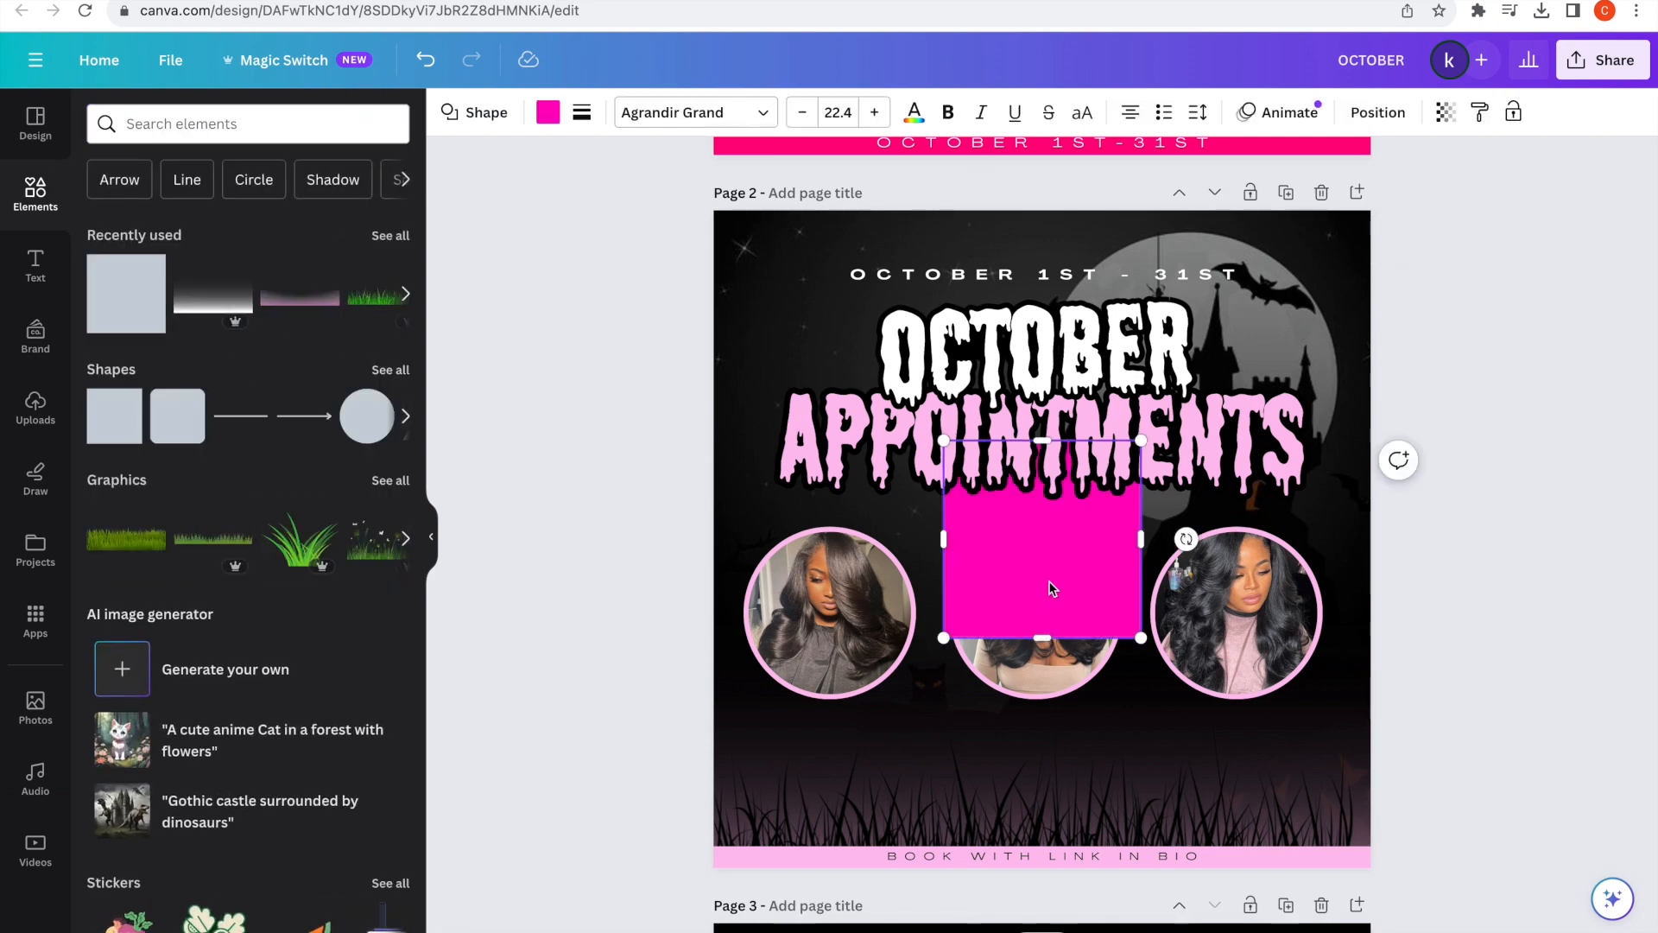
pyautogui.moveTo(1112, 546); pyautogui.dragTo(945, 728)
pyautogui.moveTo(974, 623); pyautogui.dragTo(853, 747)
# Recolour the small rectangle light pink and duplicate it so the copy sits directly beside it.
pyautogui.click(547, 111)
pyautogui.click(381, 231)
pyautogui.click(748, 678)
# Give the duplicate rectangle a thin solid light pink border and remove its fill colour.
pyautogui.click(582, 113)
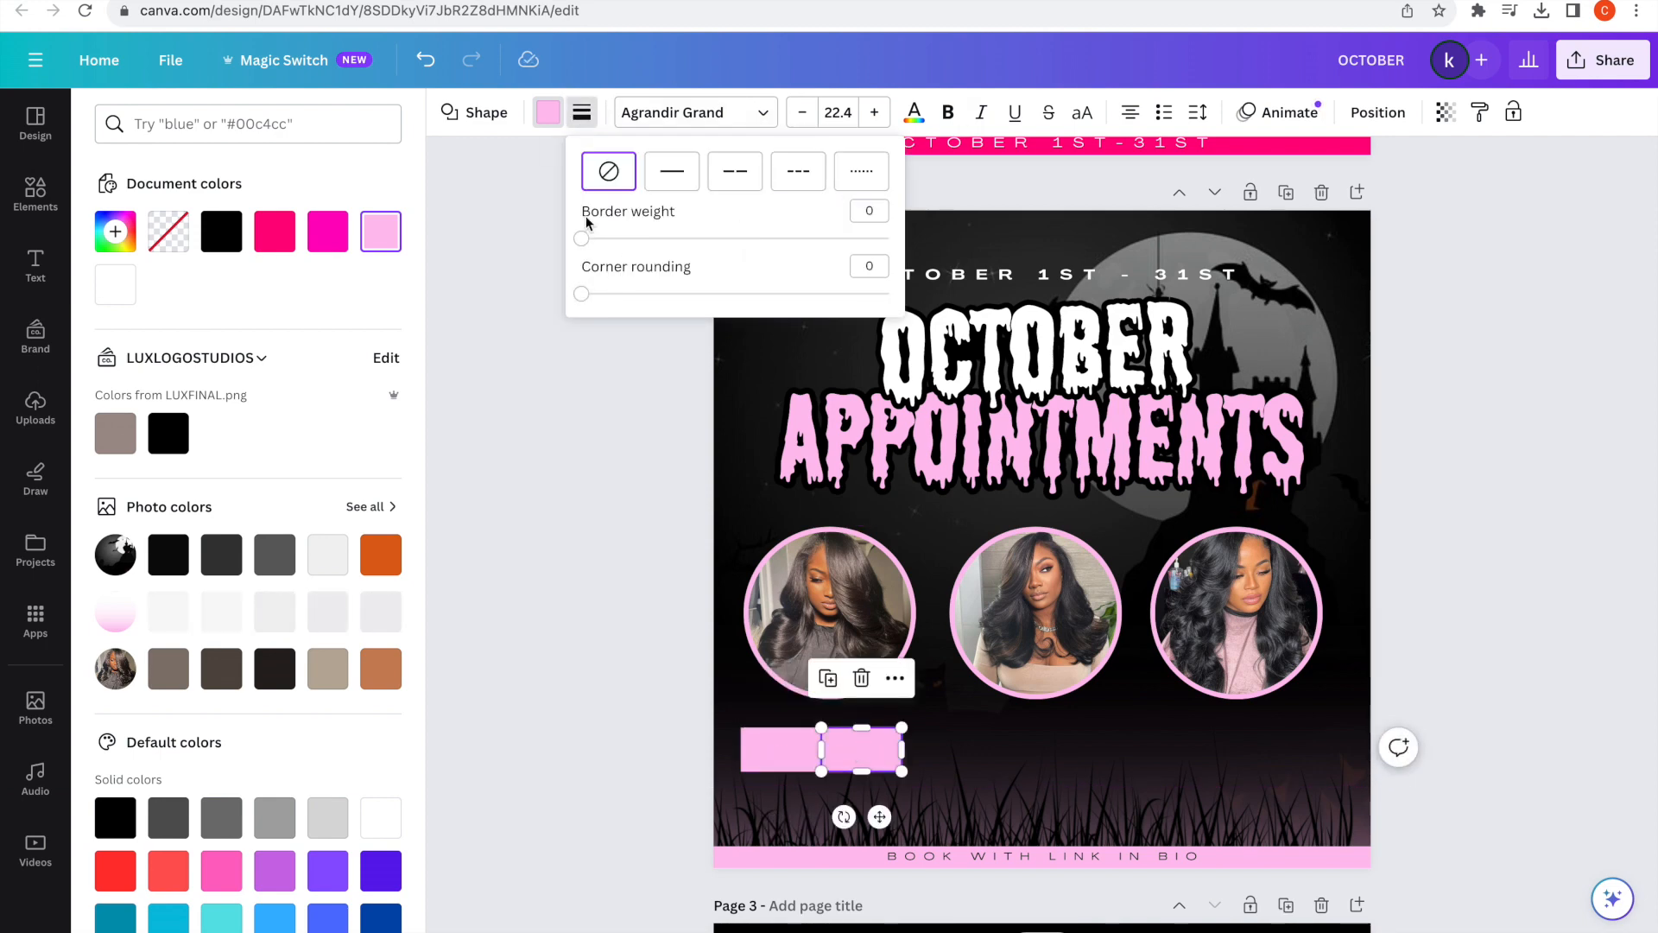
pyautogui.click(585, 239)
pyautogui.click(582, 112)
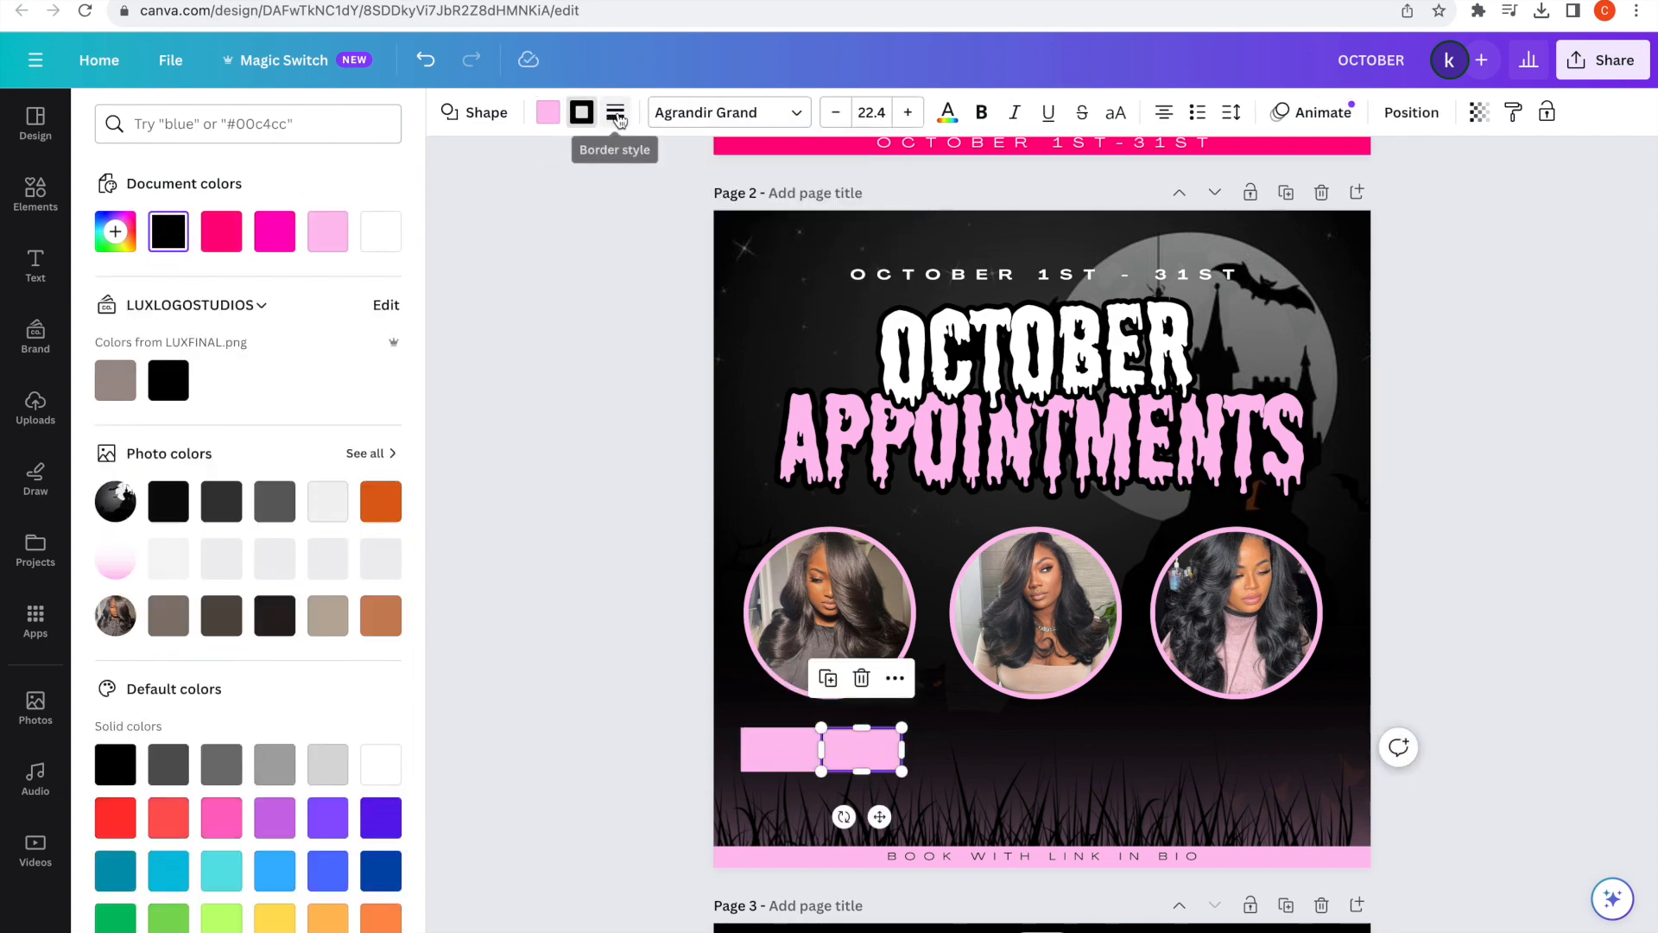
pyautogui.click(615, 112)
pyautogui.click(585, 114)
pyautogui.click(548, 112)
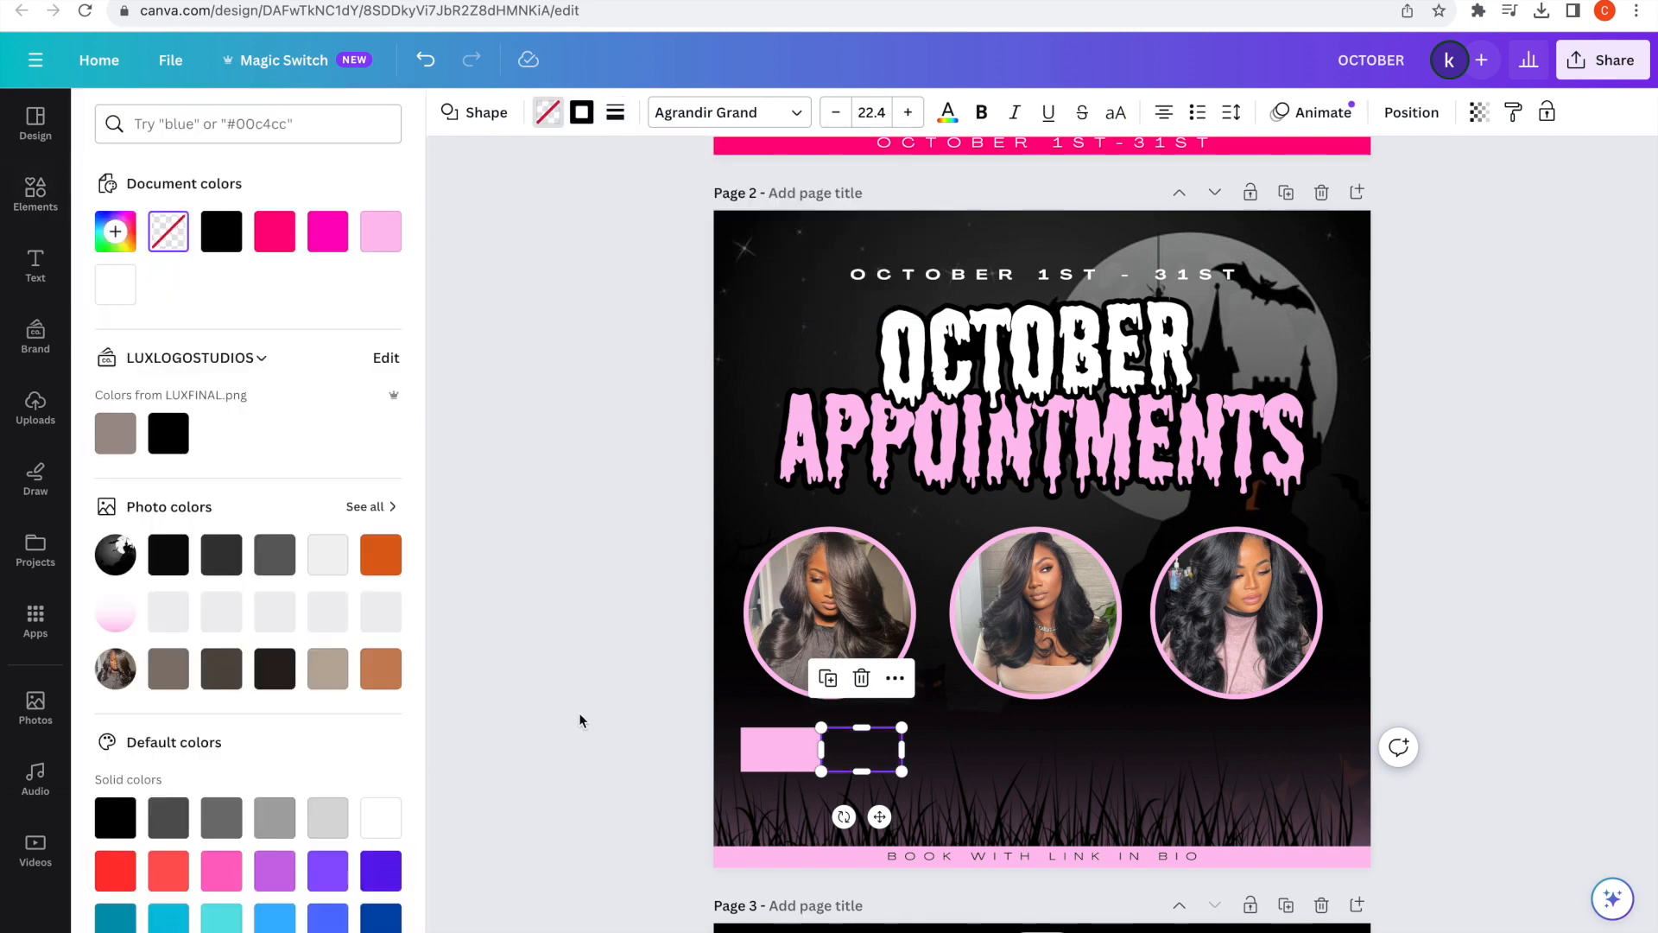
pyautogui.click(786, 726)
pyautogui.click(584, 115)
pyautogui.click(325, 229)
pyautogui.click(644, 609)
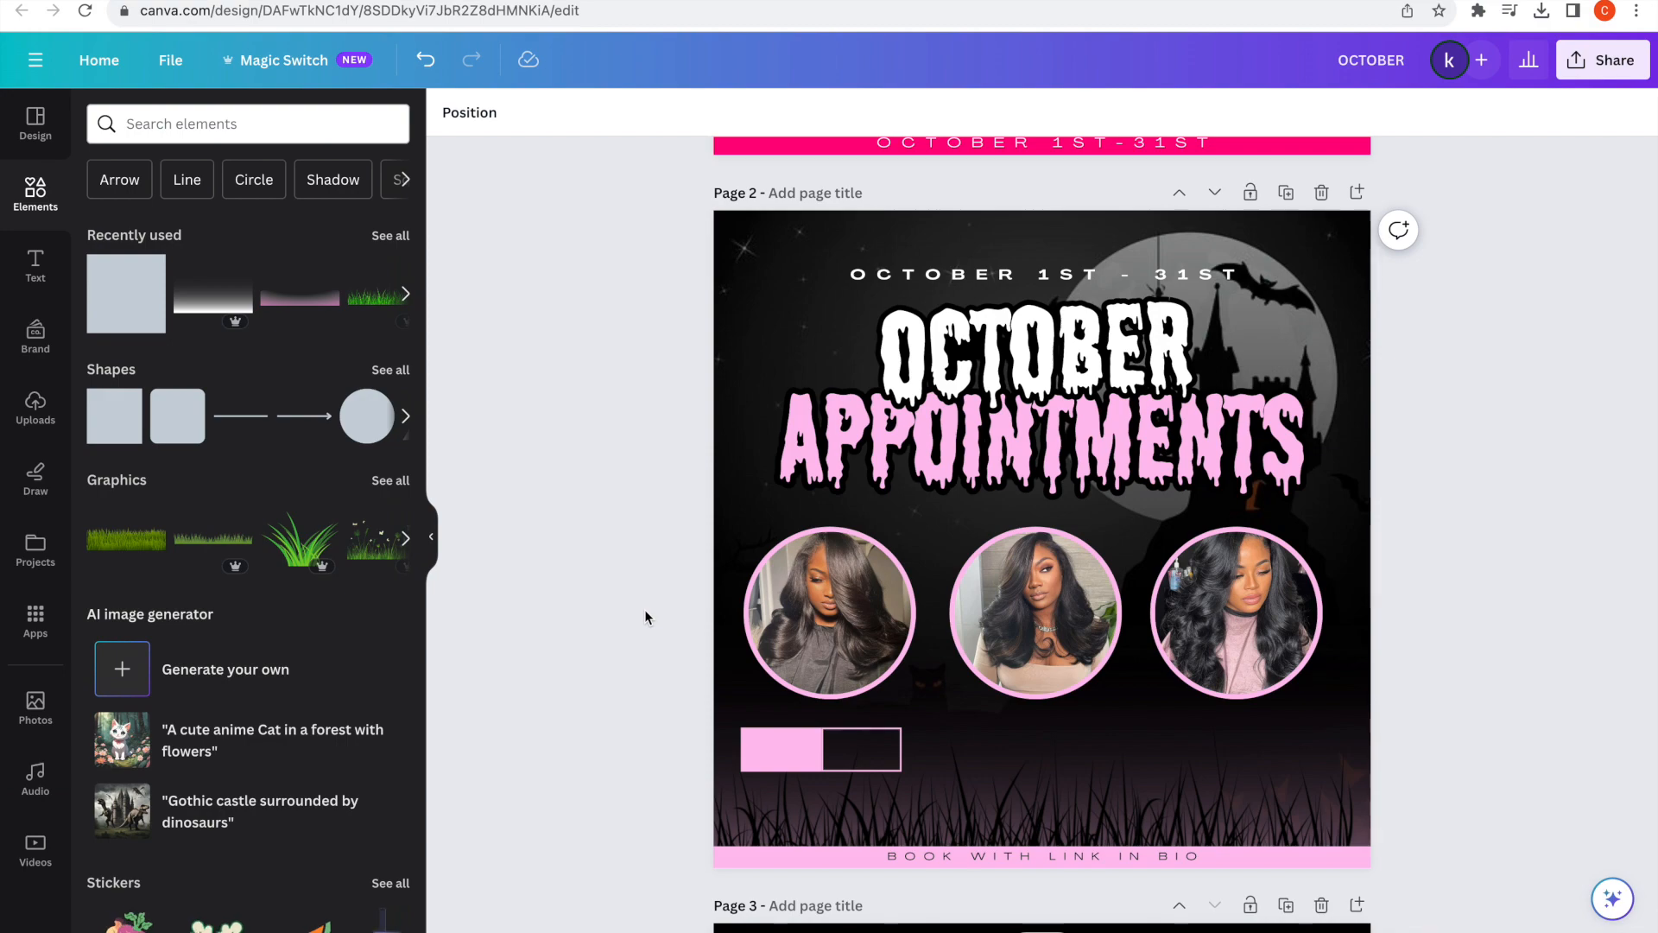
# Adjust the filled pink rectangle's edge so it meets the outlined rectangle beside it.
pyautogui.click(787, 749)
pyautogui.click(781, 748)
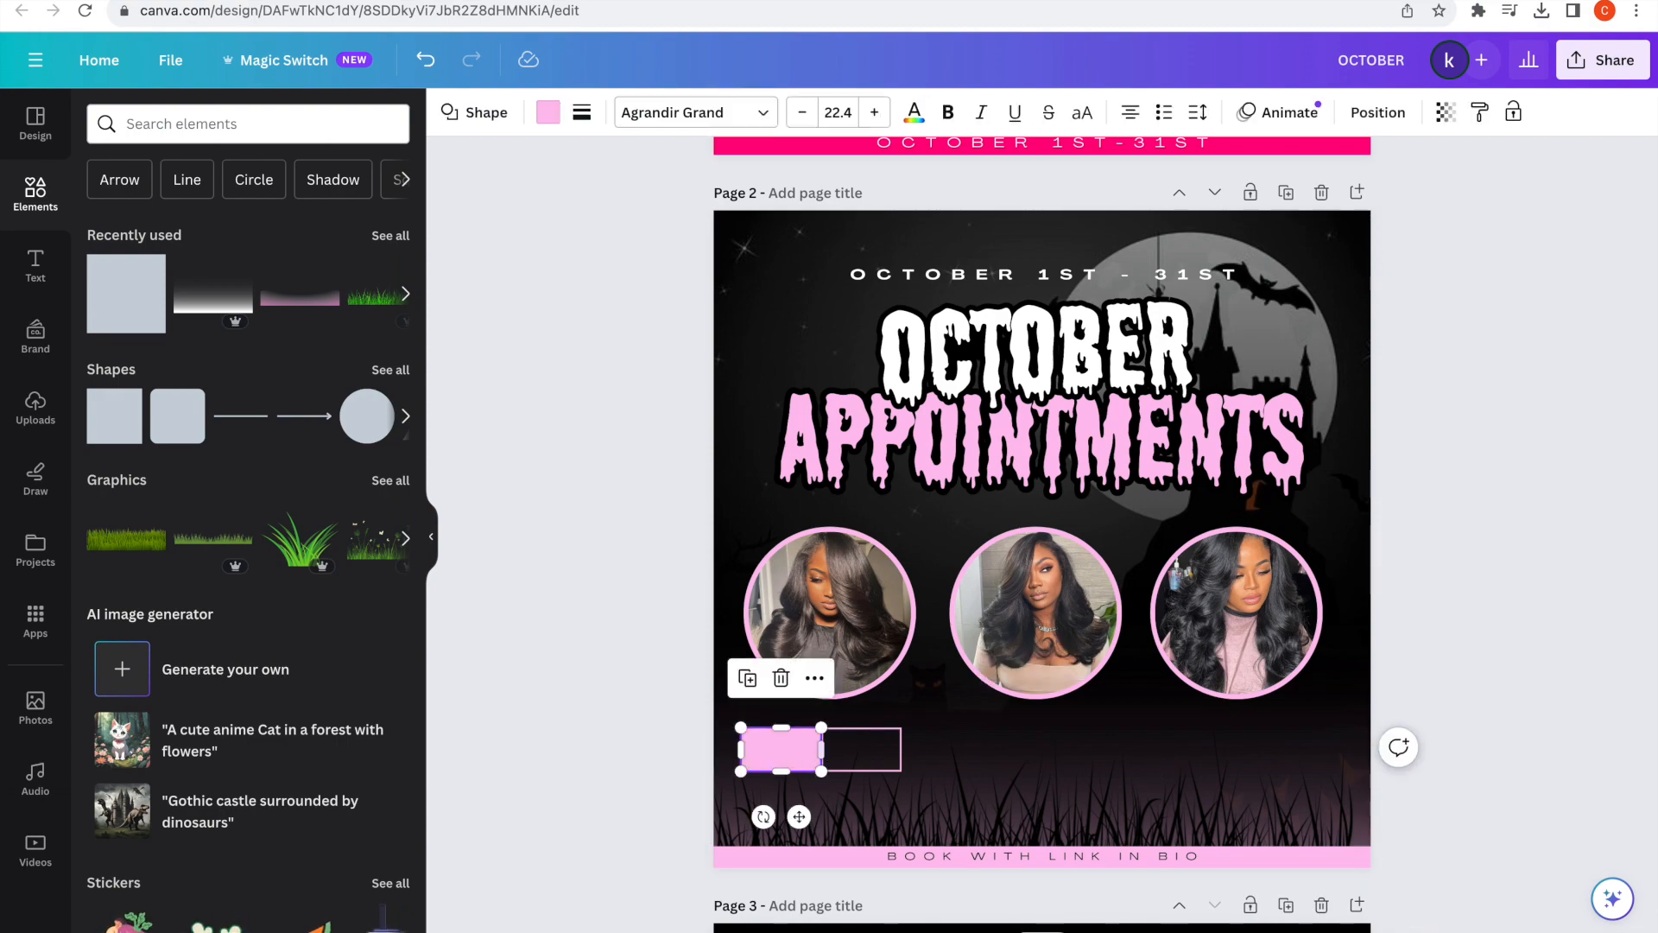
pyautogui.scroll(3, 972, 802)
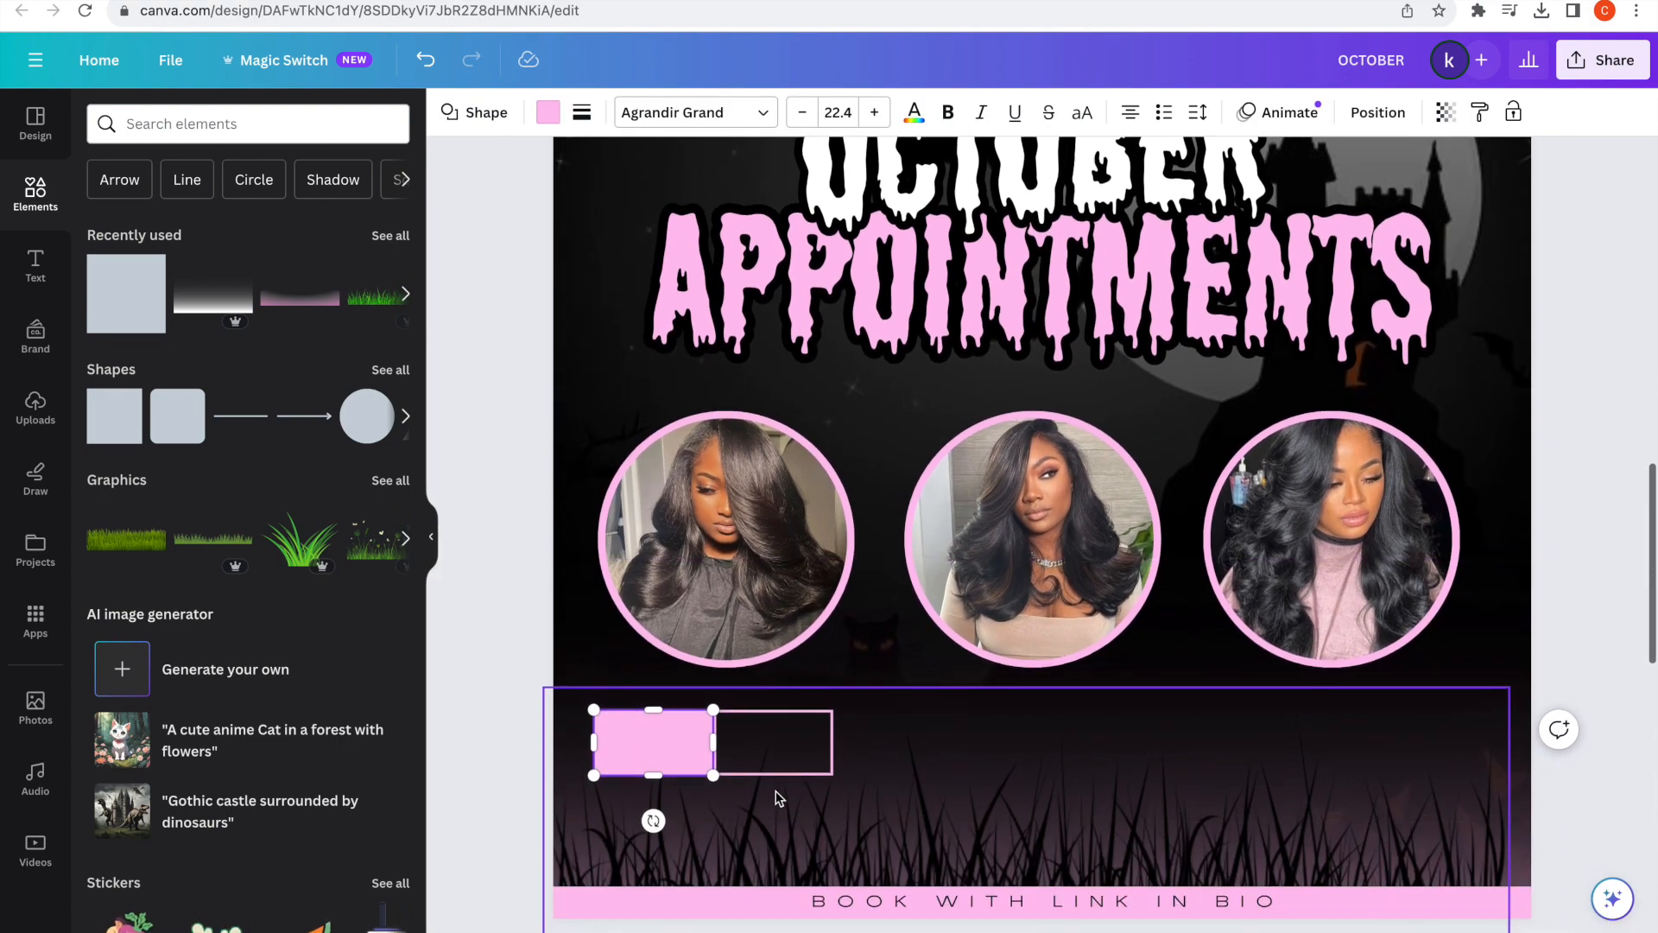
pyautogui.moveTo(714, 754); pyautogui.dragTo(715, 754)
pyautogui.click(752, 744)
pyautogui.rightClick(682, 755)
pyautogui.click(1058, 898)
pyautogui.click(285, 250)
pyautogui.keyDown('shift'); pyautogui.click(285, 491); pyautogui.keyUp('shift')
# Add a text box reading WAS $95 and place it inside the filled pink rectangle.
pyautogui.click(35, 266)
pyautogui.click(185, 432)
pyautogui.moveTo(1058, 594); pyautogui.dragTo(1142, 831)
pyautogui.write('WAS')
pyautogui.moveTo(1202, 785); pyautogui.dragTo(1148, 771)
pyautogui.moveTo(1096, 756); pyautogui.dragTo(663, 740)
# Try the Tek Tall Arabic Condensed font on the WAS $95 text.
pyautogui.tripleClick(663, 741)
pyautogui.click(515, 112)
pyautogui.click(249, 282)
pyautogui.click(249, 613)
pyautogui.click(247, 179)
pyautogui.write('TALL')
pyautogui.click(277, 555)
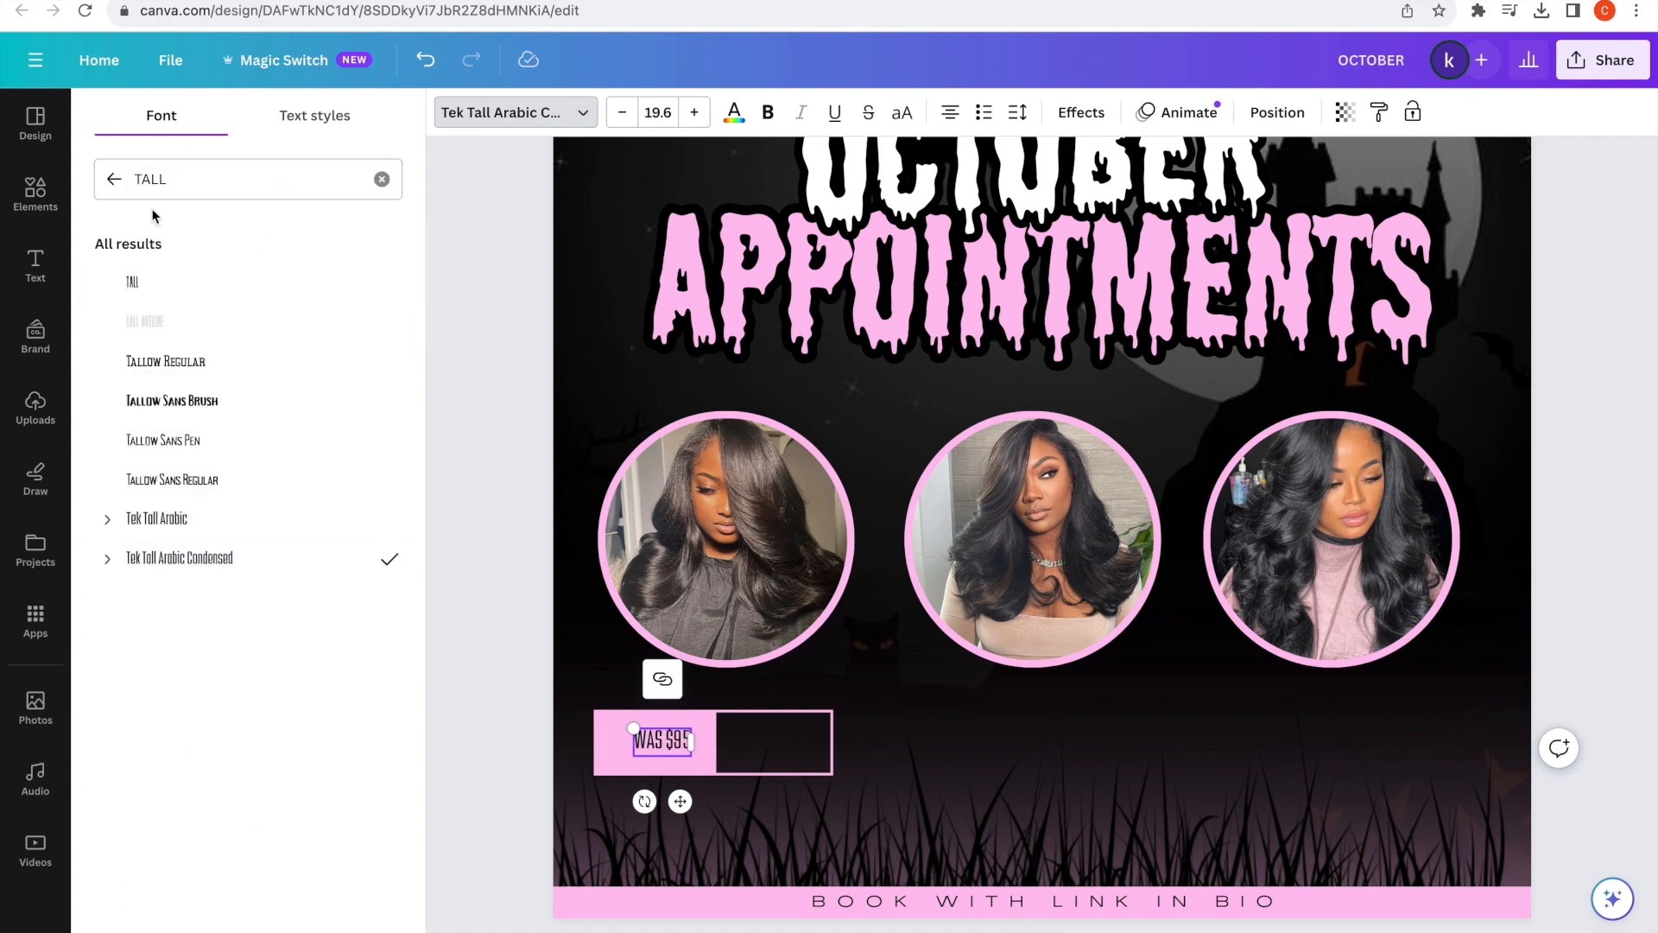
# Set the WAS $95 text to Poppins Bold and fit it inside the filled pink rectangle.
pyautogui.click(114, 178)
pyautogui.click(296, 490)
pyautogui.scroll(-20, 266, 591)
pyautogui.click(266, 571)
pyautogui.moveTo(722, 757); pyautogui.dragTo(790, 801)
# Duplicate the price text into the outlined rectangle, recolour it white, change it to NOW $80, and centre both labels.
pyautogui.press('super+d')
pyautogui.click(733, 112)
pyautogui.click(380, 232)
pyautogui.tripleClick(793, 740)
pyautogui.write('NOW $80')
pyautogui.click(691, 812)
pyautogui.moveTo(666, 738); pyautogui.dragTo(672, 739)
pyautogui.click(644, 692)
# Group the rectangles and price labels, and duplicate the price tag beneath the middle and right hair photos.
pyautogui.press('super+minus')
pyautogui.moveTo(579, 710); pyautogui.dragTo(830, 665)
pyautogui.moveTo(676, 691); pyautogui.dragTo(1026, 666)
pyautogui.press('super+g')
pyautogui.moveTo(809, 681); pyautogui.dragTo(1047, 680)
pyautogui.press('super+d')
# Try to change the middle price tag's old price to WAS $45.
pyautogui.scroll(2, 1047, 680)
pyautogui.doubleClick(1024, 750)
pyautogui.press('BackSpace')
pyautogui.write('4')
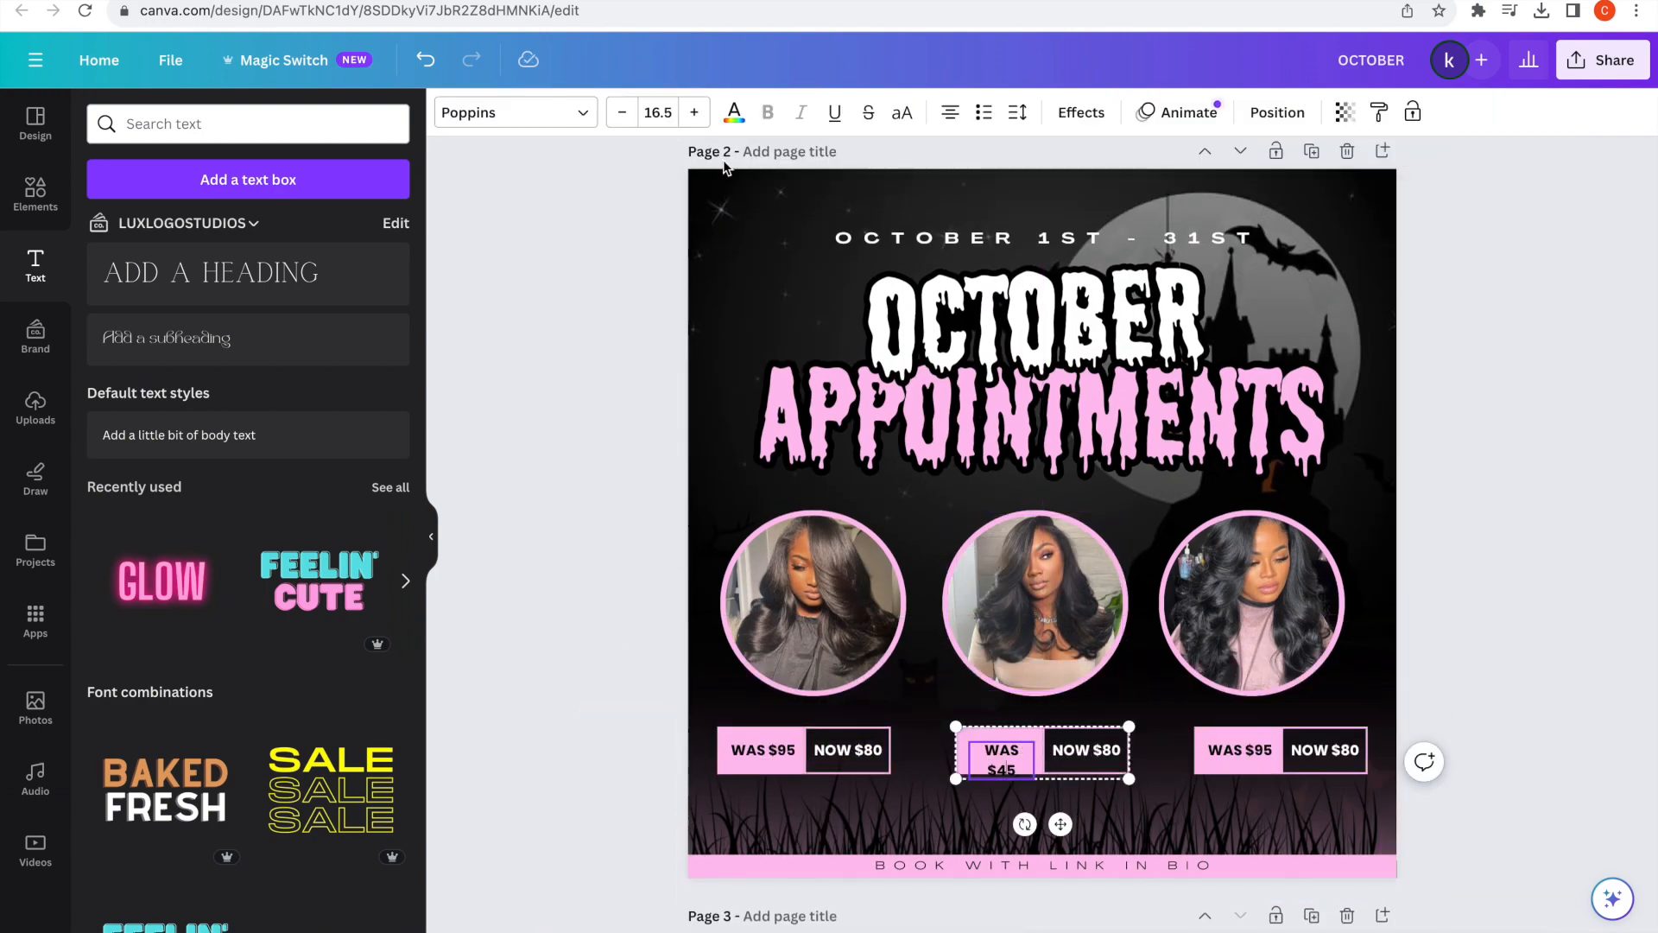
pyautogui.click(1474, 404)
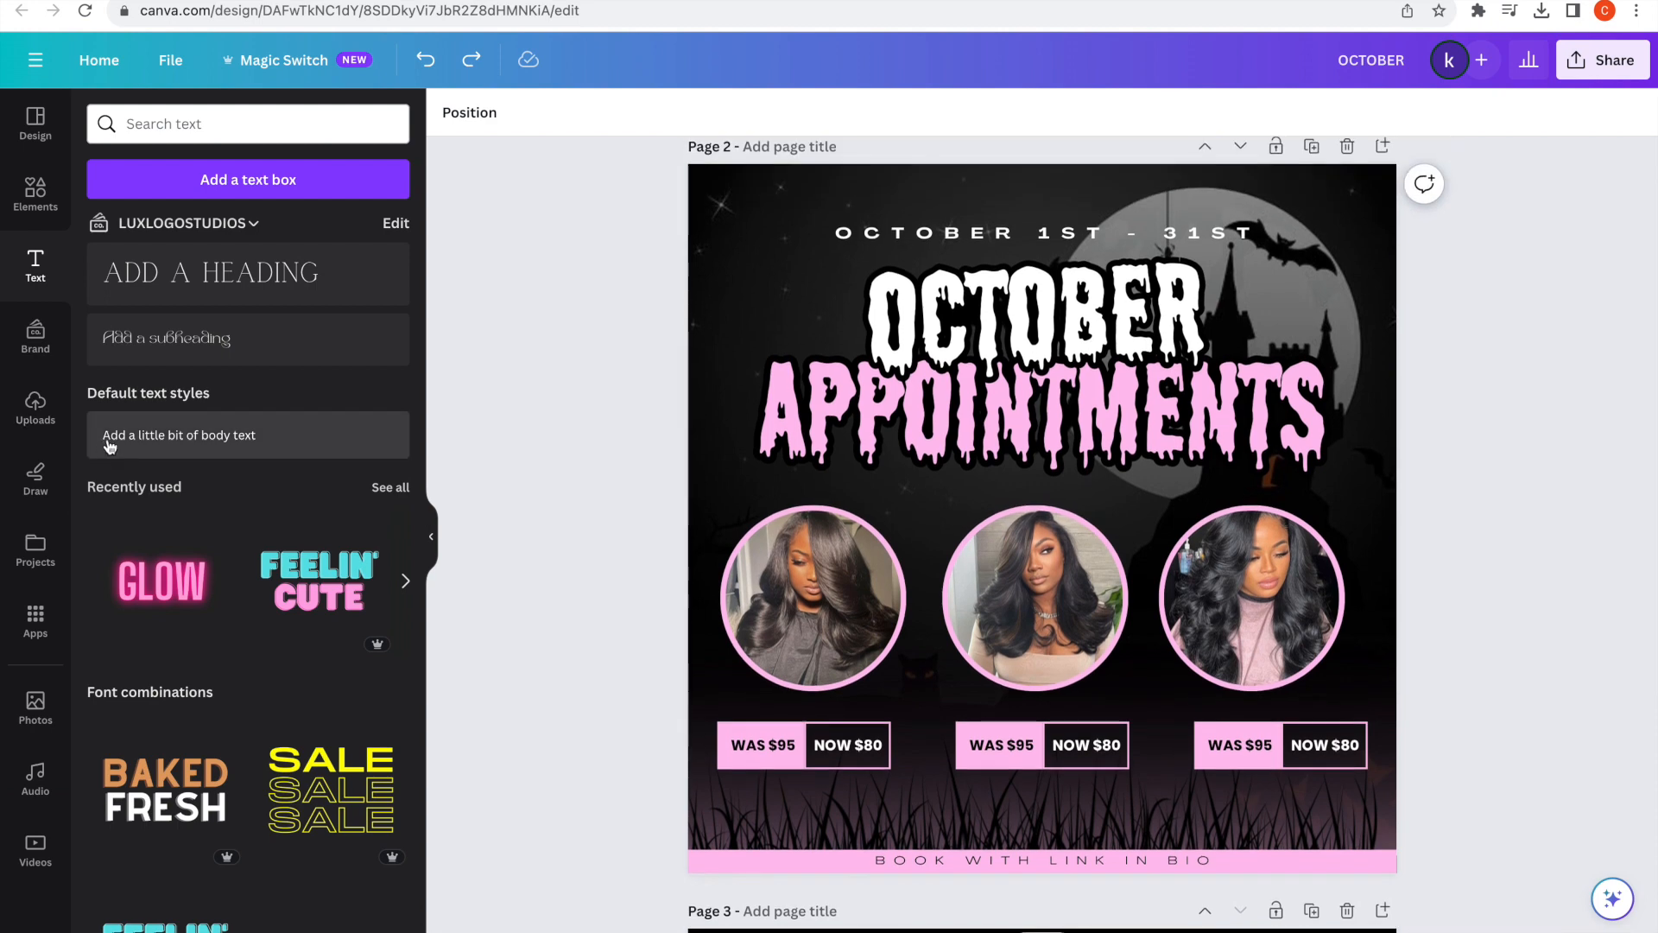
pyautogui.click(179, 434)
pyautogui.moveTo(1067, 587); pyautogui.dragTo(1048, 876)
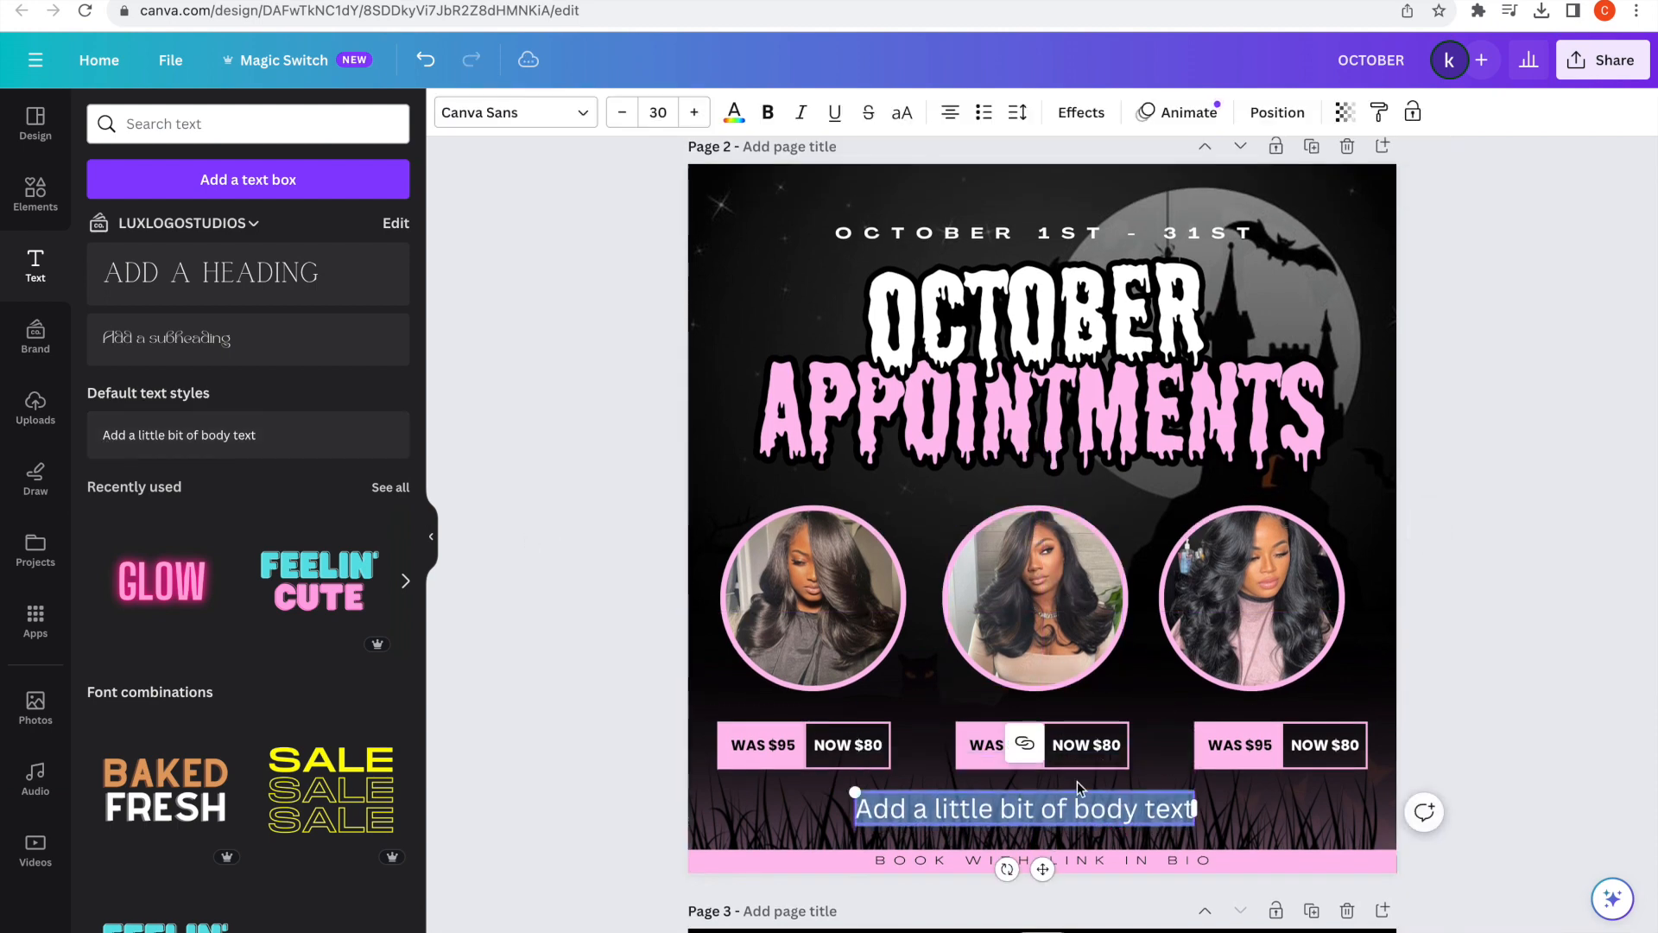
pyautogui.write('@THEHAIRBOUTIQUE')
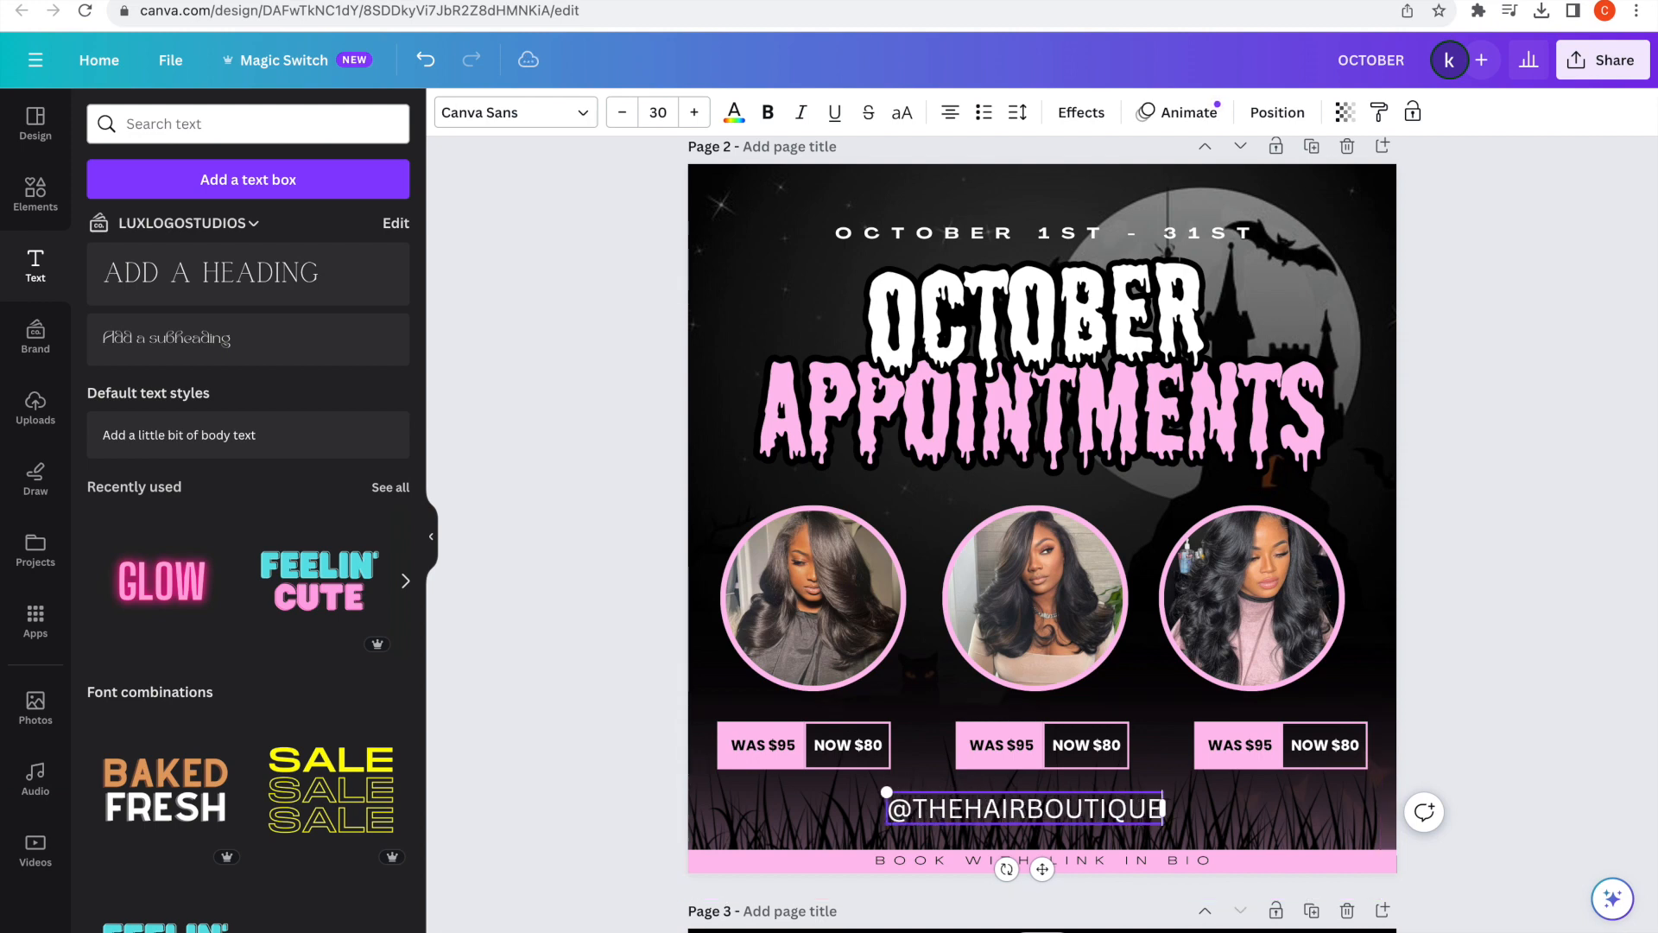
# Set the handle text to Nimbus Sans D OT Bold, shrink it to size 21.2, and centre it above the footer.
pyautogui.tripleClick(1090, 806)
pyautogui.click(584, 114)
pyautogui.click(288, 467)
pyautogui.moveTo(1172, 827); pyautogui.dragTo(1086, 815)
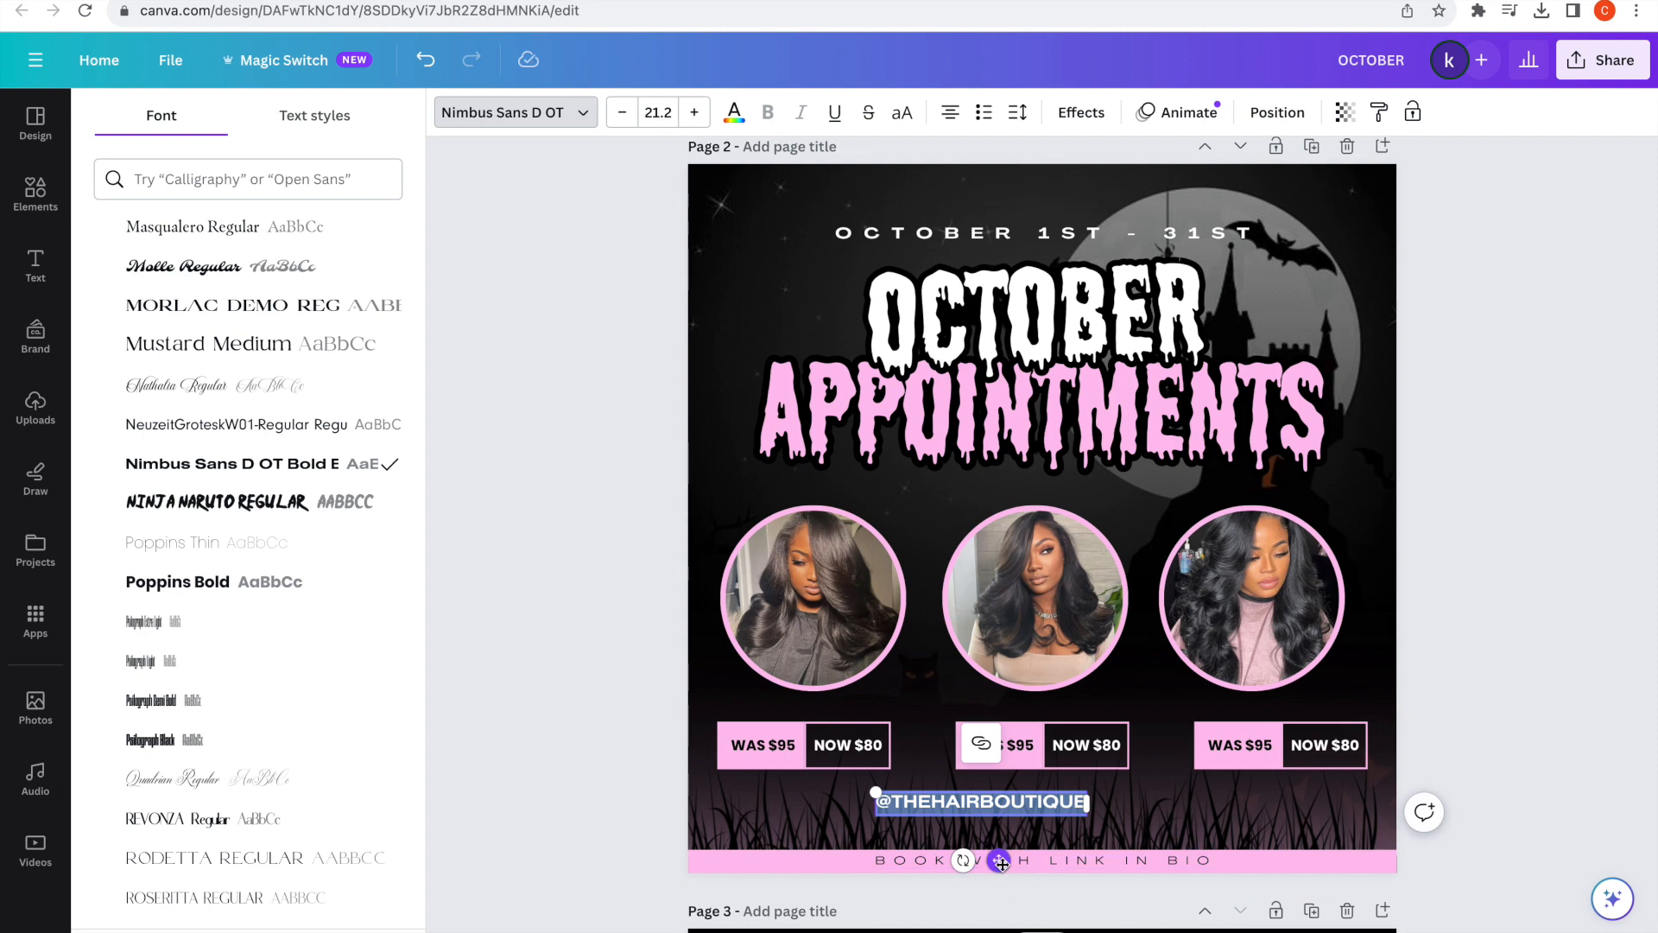
pyautogui.click(622, 568)
# Search the graphics for Instagram logo, add an outlined logo, and shrink it beside the start of the handle text.
pyautogui.click(35, 192)
pyautogui.click(248, 124)
pyautogui.write('INSTA')
pyautogui.click(261, 209)
pyautogui.click(161, 170)
pyautogui.click(162, 309)
pyautogui.moveTo(1184, 376); pyautogui.dragTo(938, 628)
pyautogui.moveTo(936, 706); pyautogui.dragTo(934, 843)
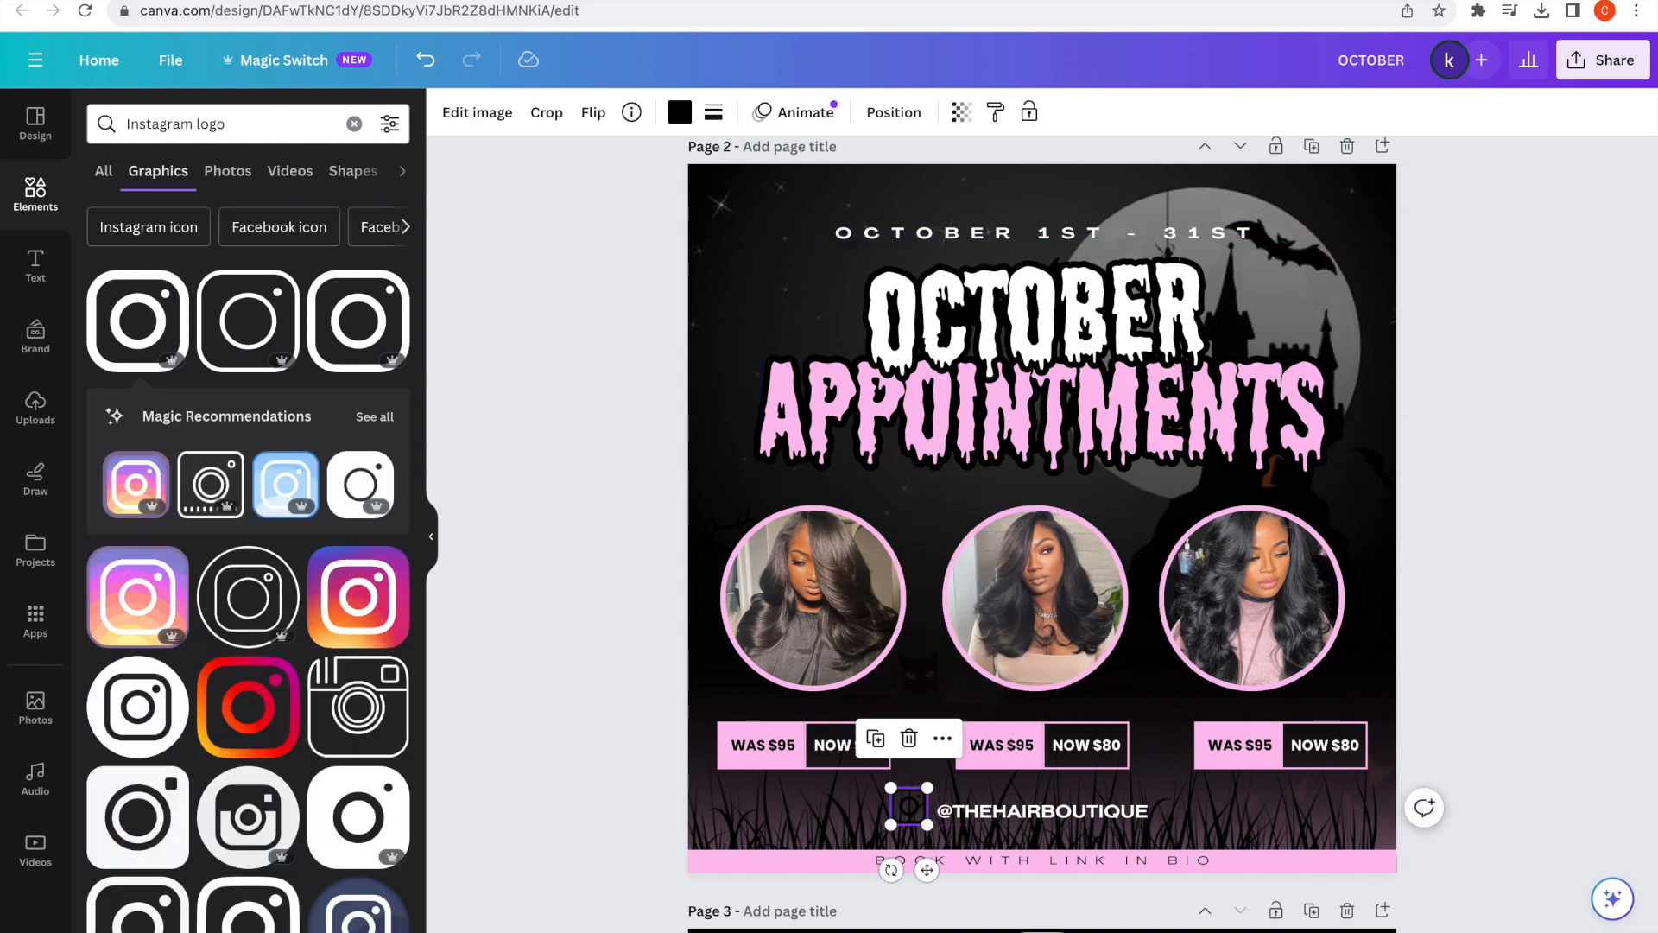
# Recolour the Instagram logo white, shrink it to the handle's height, and align it with the text.
pyautogui.click(679, 112)
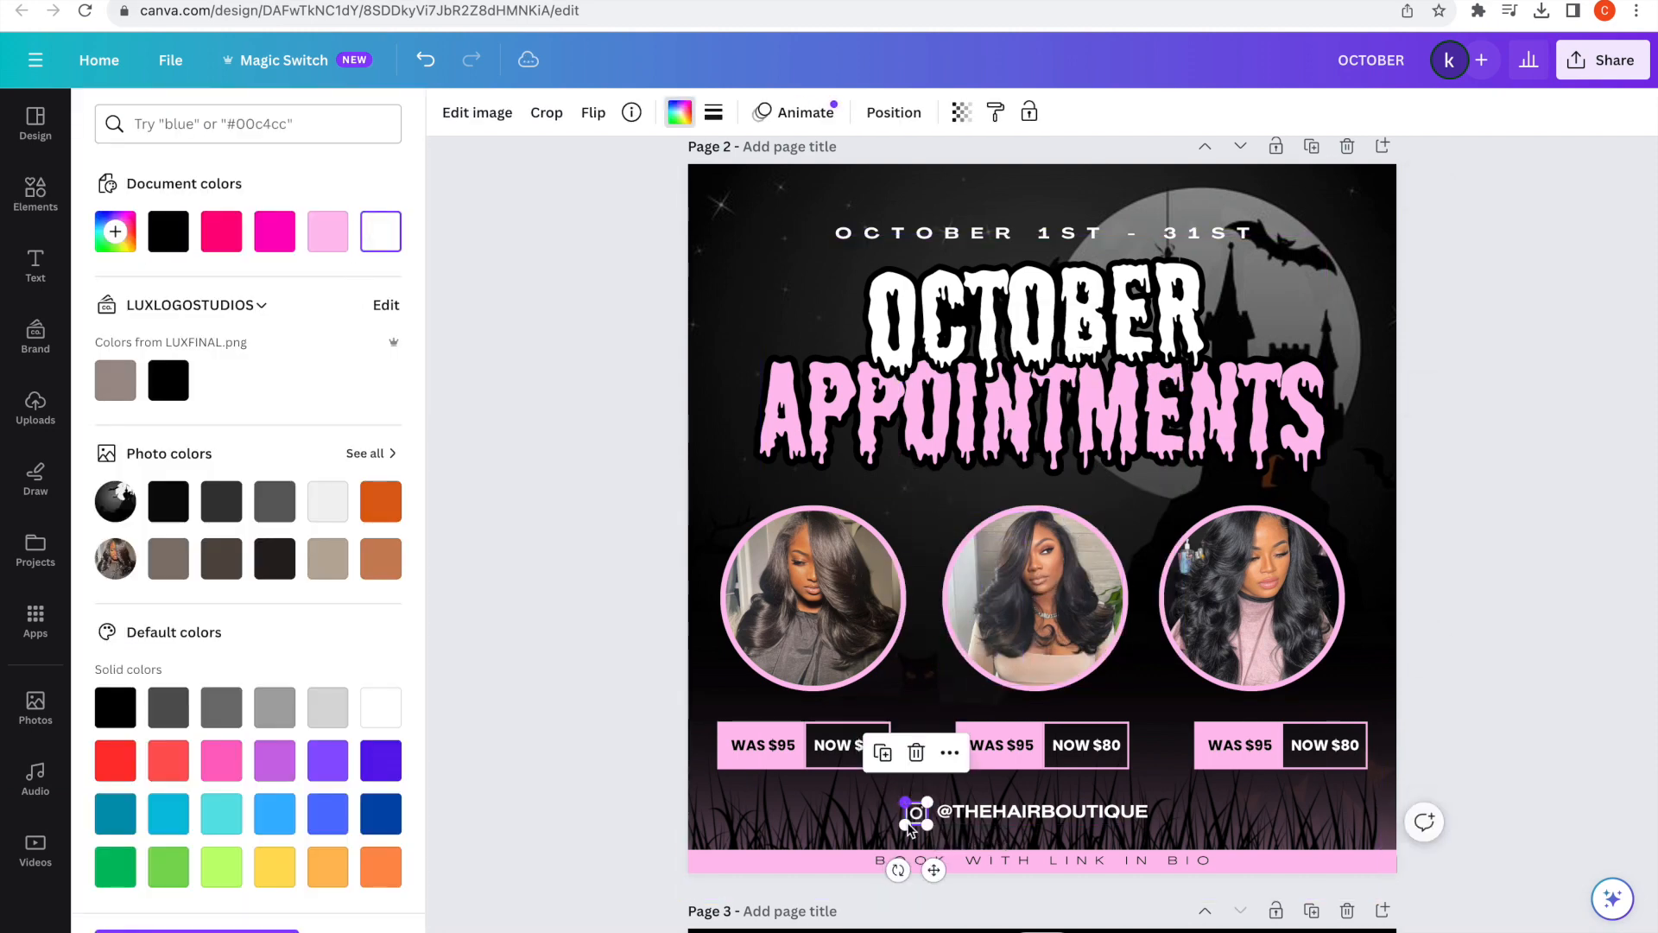
pyautogui.scroll(5, 1041, 534)
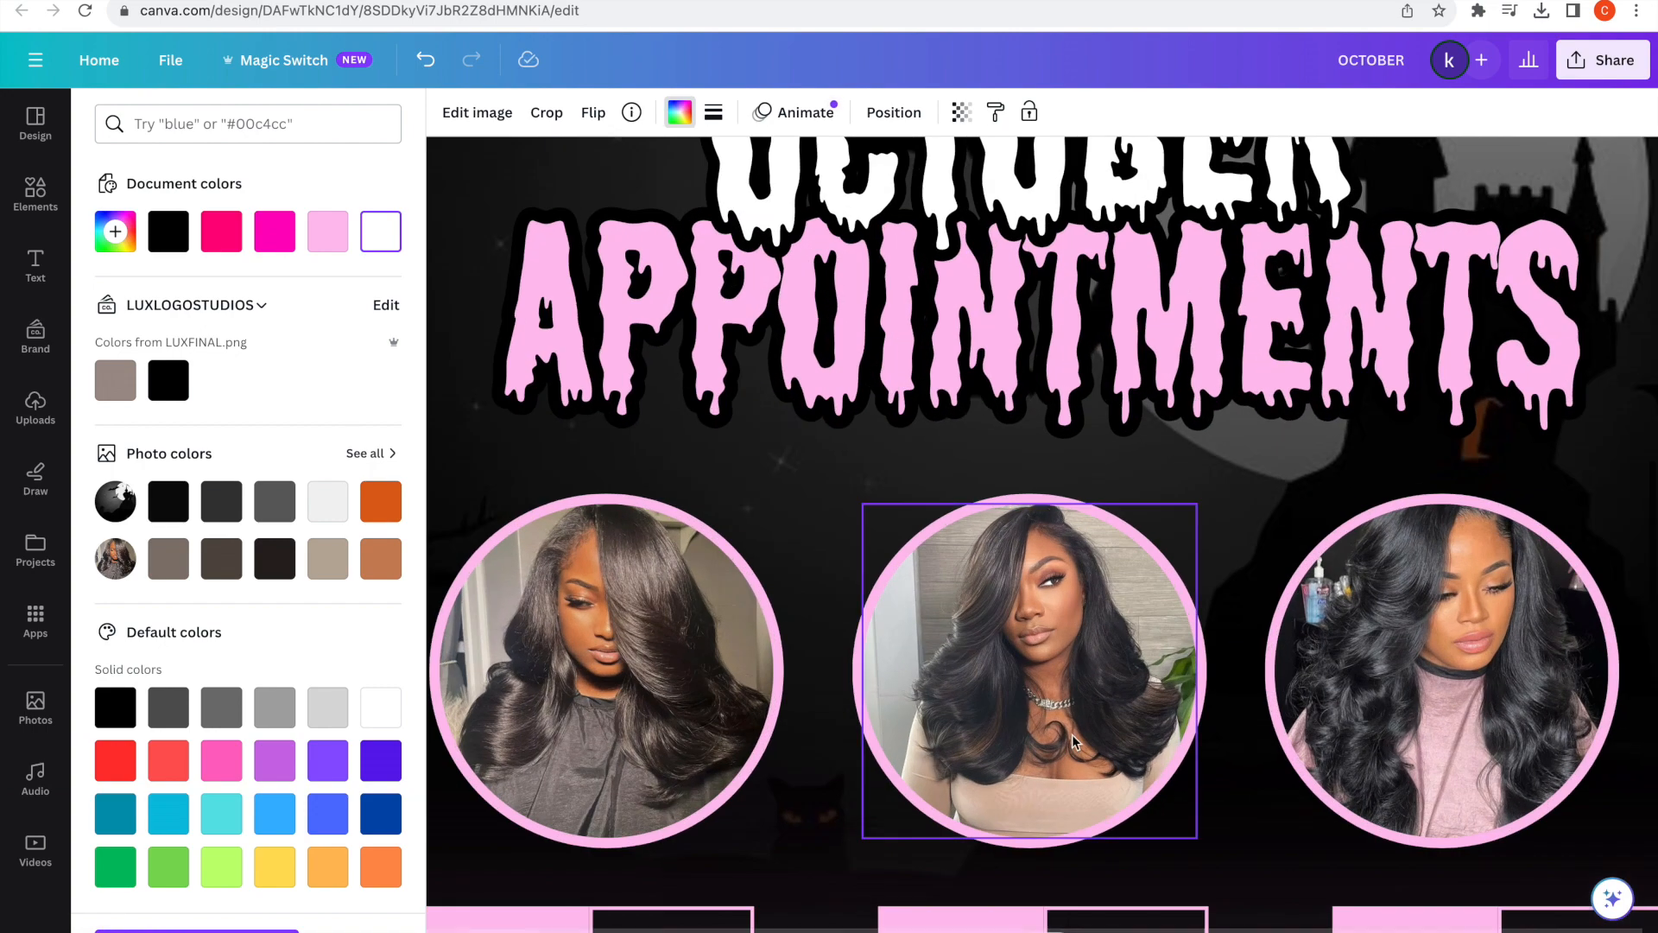
pyautogui.scroll(-6, 951, 622)
pyautogui.moveTo(886, 615); pyautogui.dragTo(889, 617)
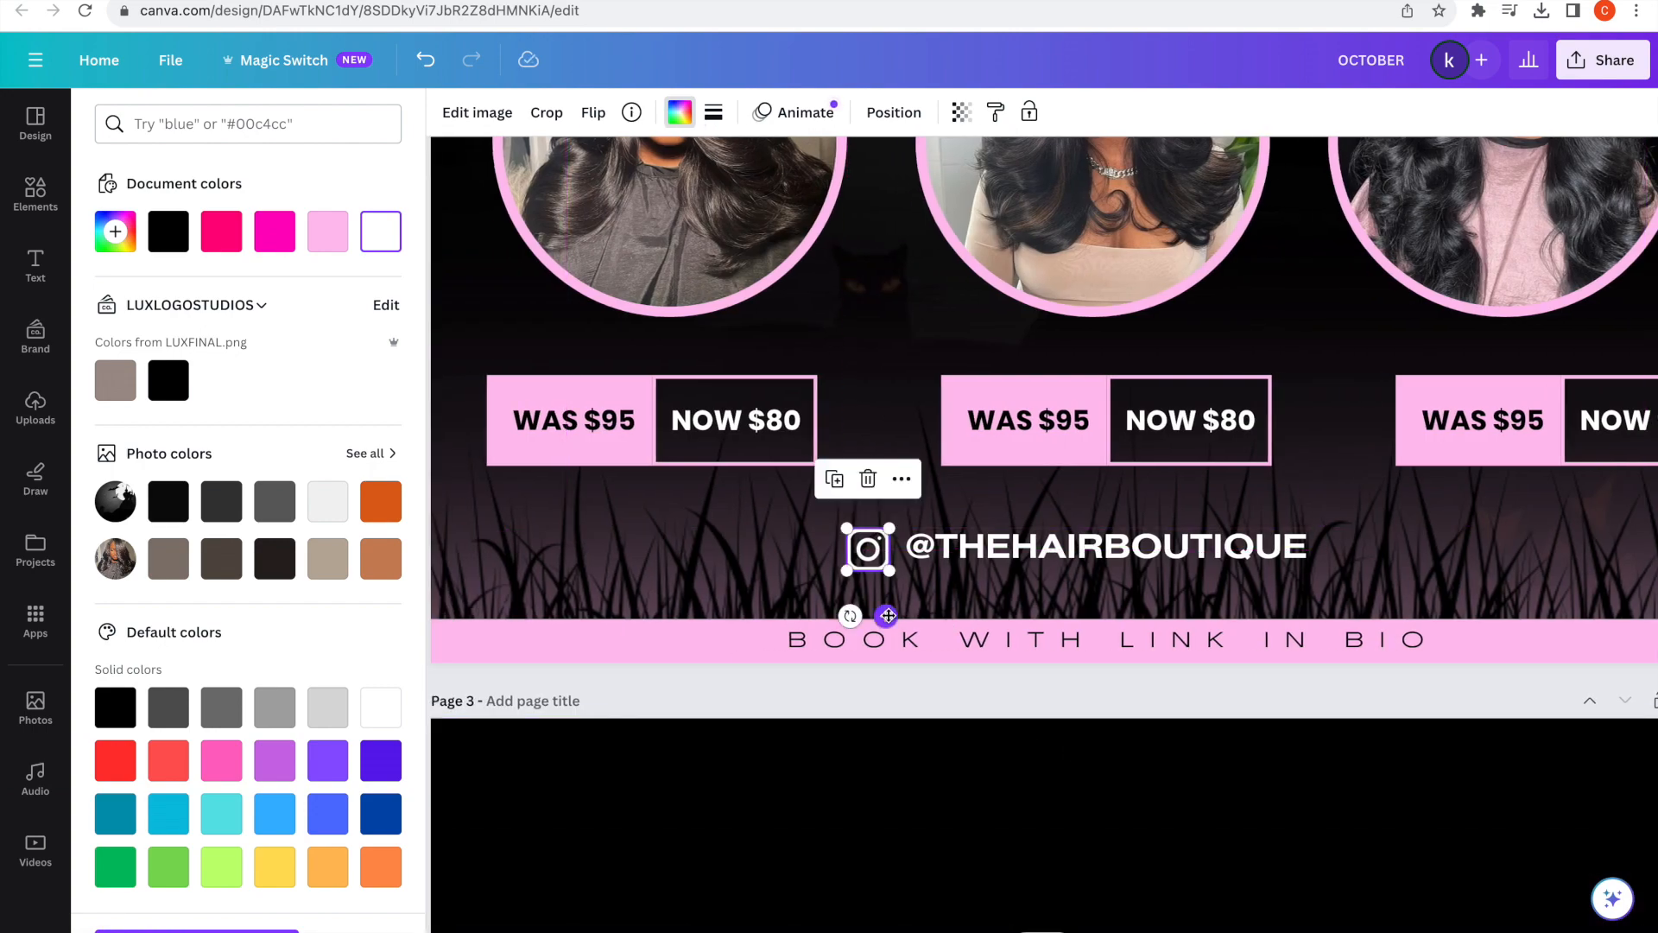
pyautogui.click(1059, 488)
# Copy the white bats graphic from another page and place it shrunk in page 2's upper-left corner.
pyautogui.scroll(1, 1059, 489)
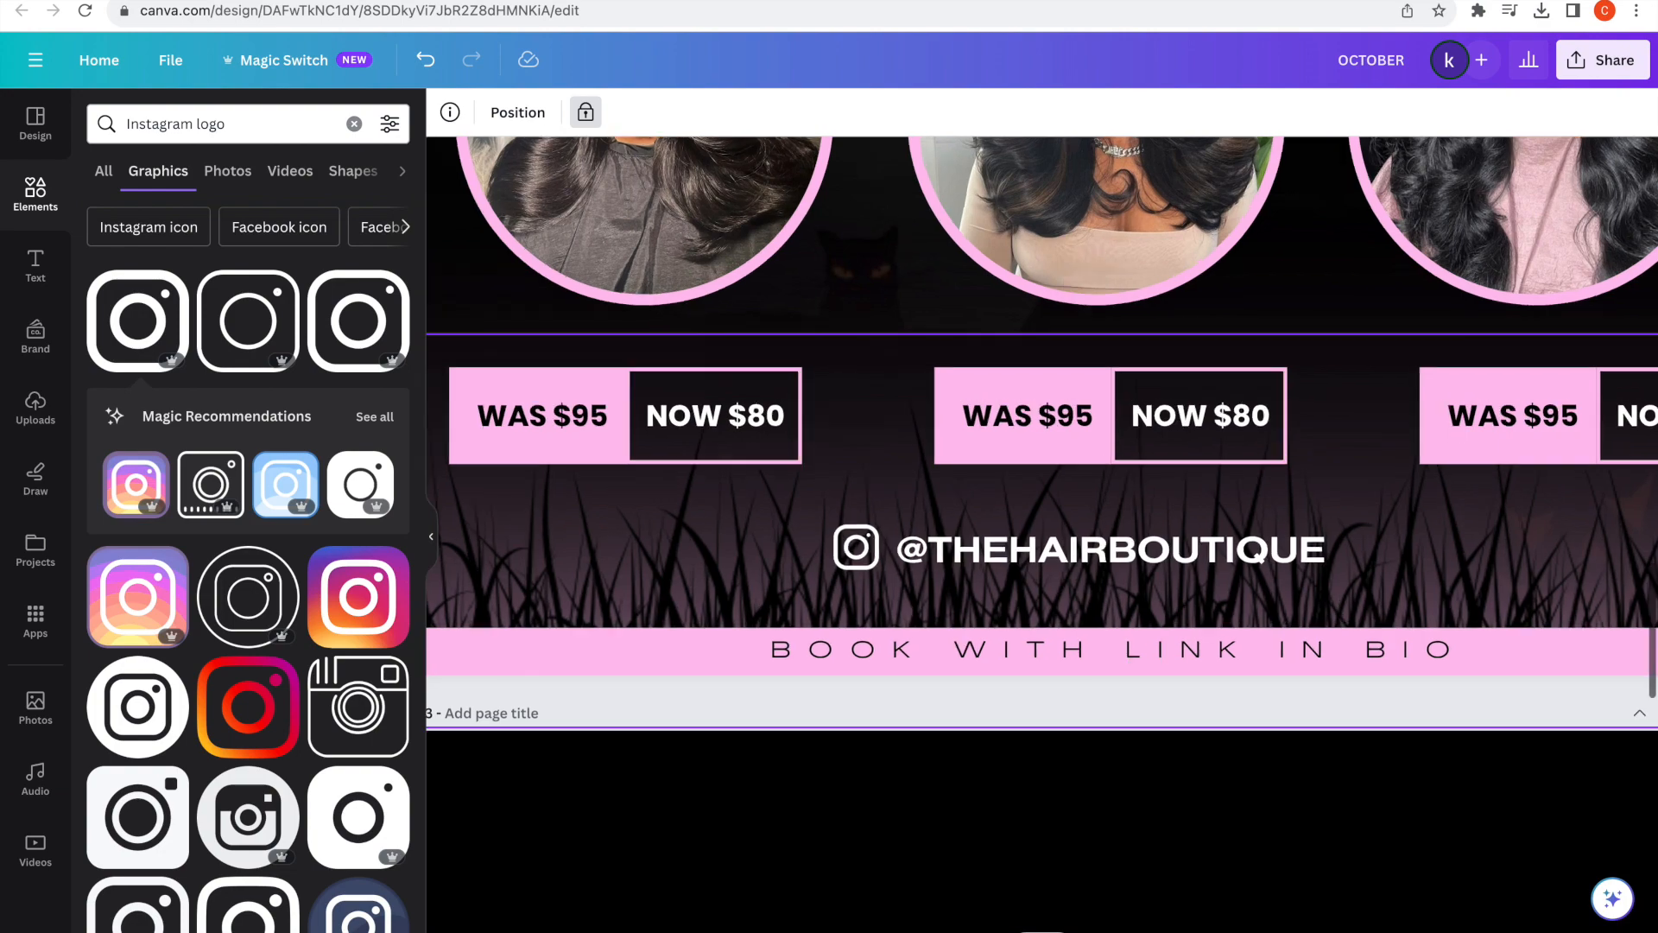
pyautogui.scroll(-6, 1059, 489)
pyautogui.click(1458, 659)
pyautogui.scroll(2, 1458, 660)
pyautogui.scroll(1, 1458, 660)
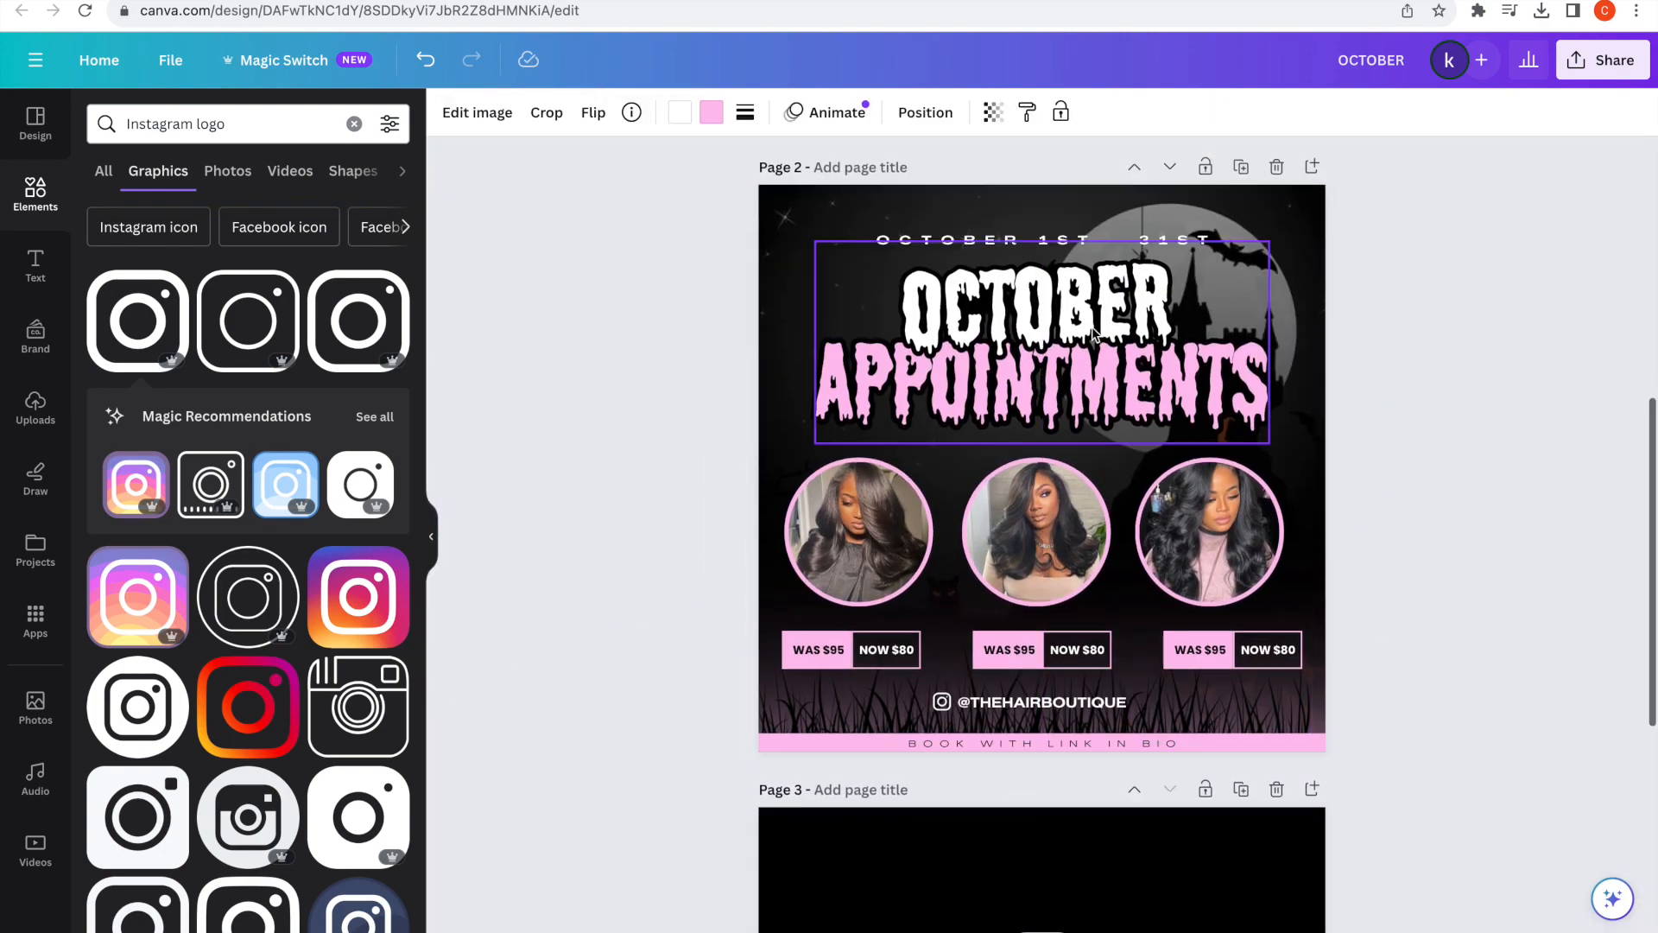
pyautogui.rightClick(1085, 324)
pyautogui.click(1184, 437)
pyautogui.moveTo(1218, 363); pyautogui.dragTo(750, 310)
pyautogui.moveTo(678, 183); pyautogui.dragTo(723, 210)
pyautogui.moveTo(777, 309); pyautogui.dragTo(768, 272)
# Search the graphics for spider, add a black hanging spider, and place it near the page's upper-right corner.
pyautogui.tripleClick(287, 122)
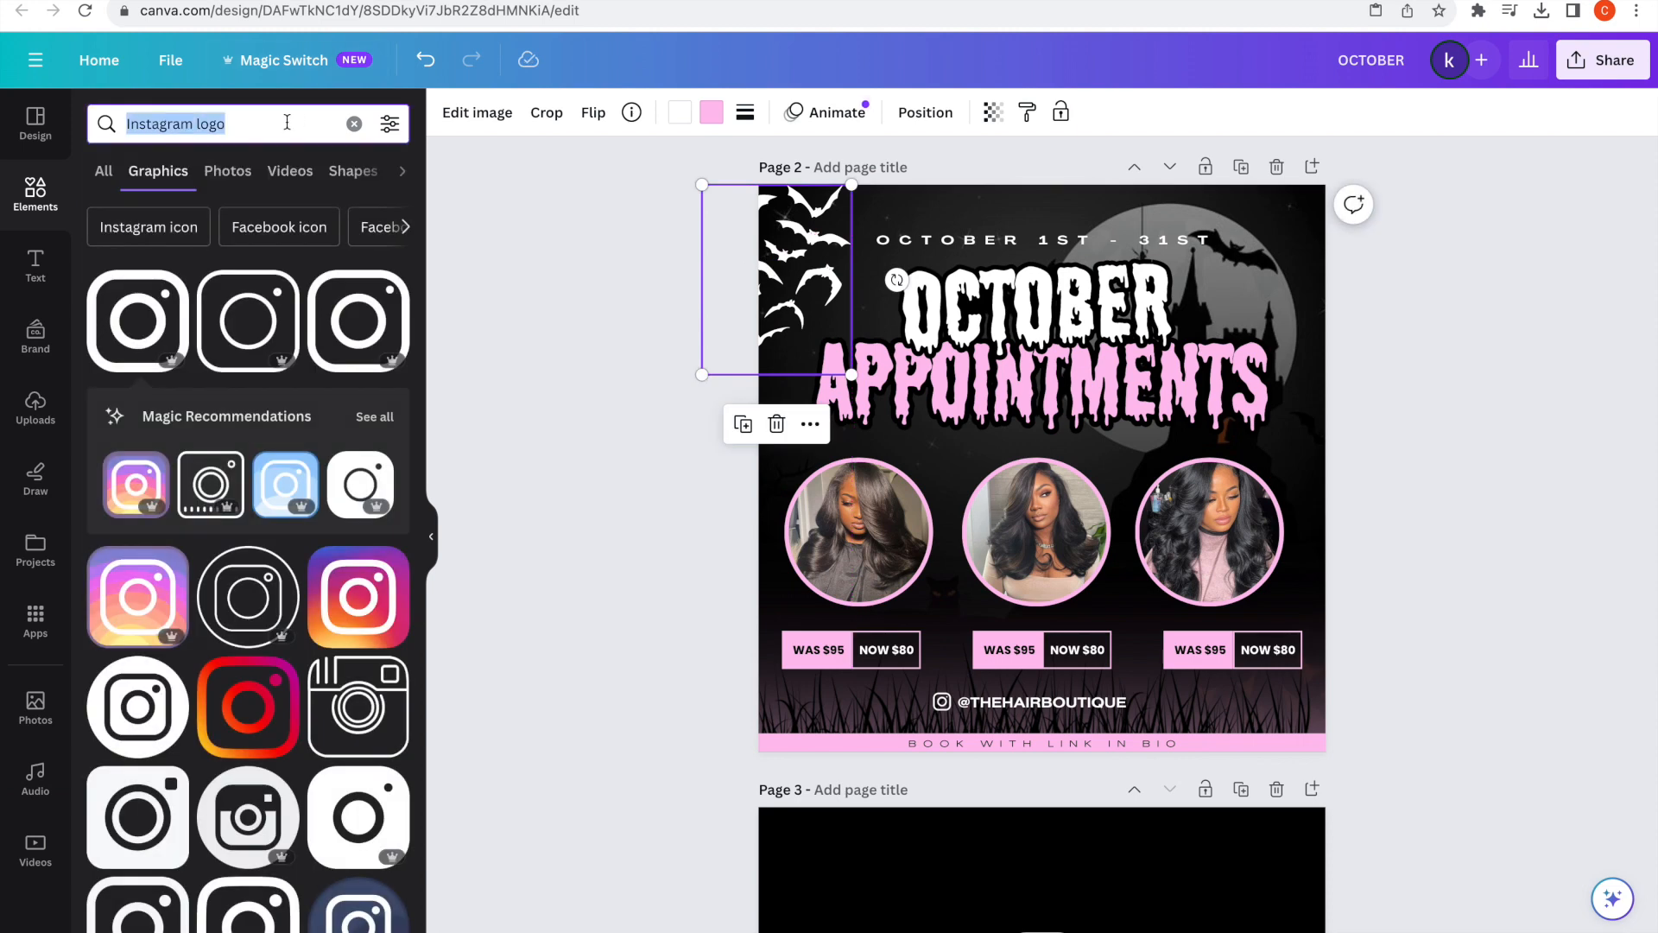
pyautogui.write('spide')
pyautogui.click(240, 335)
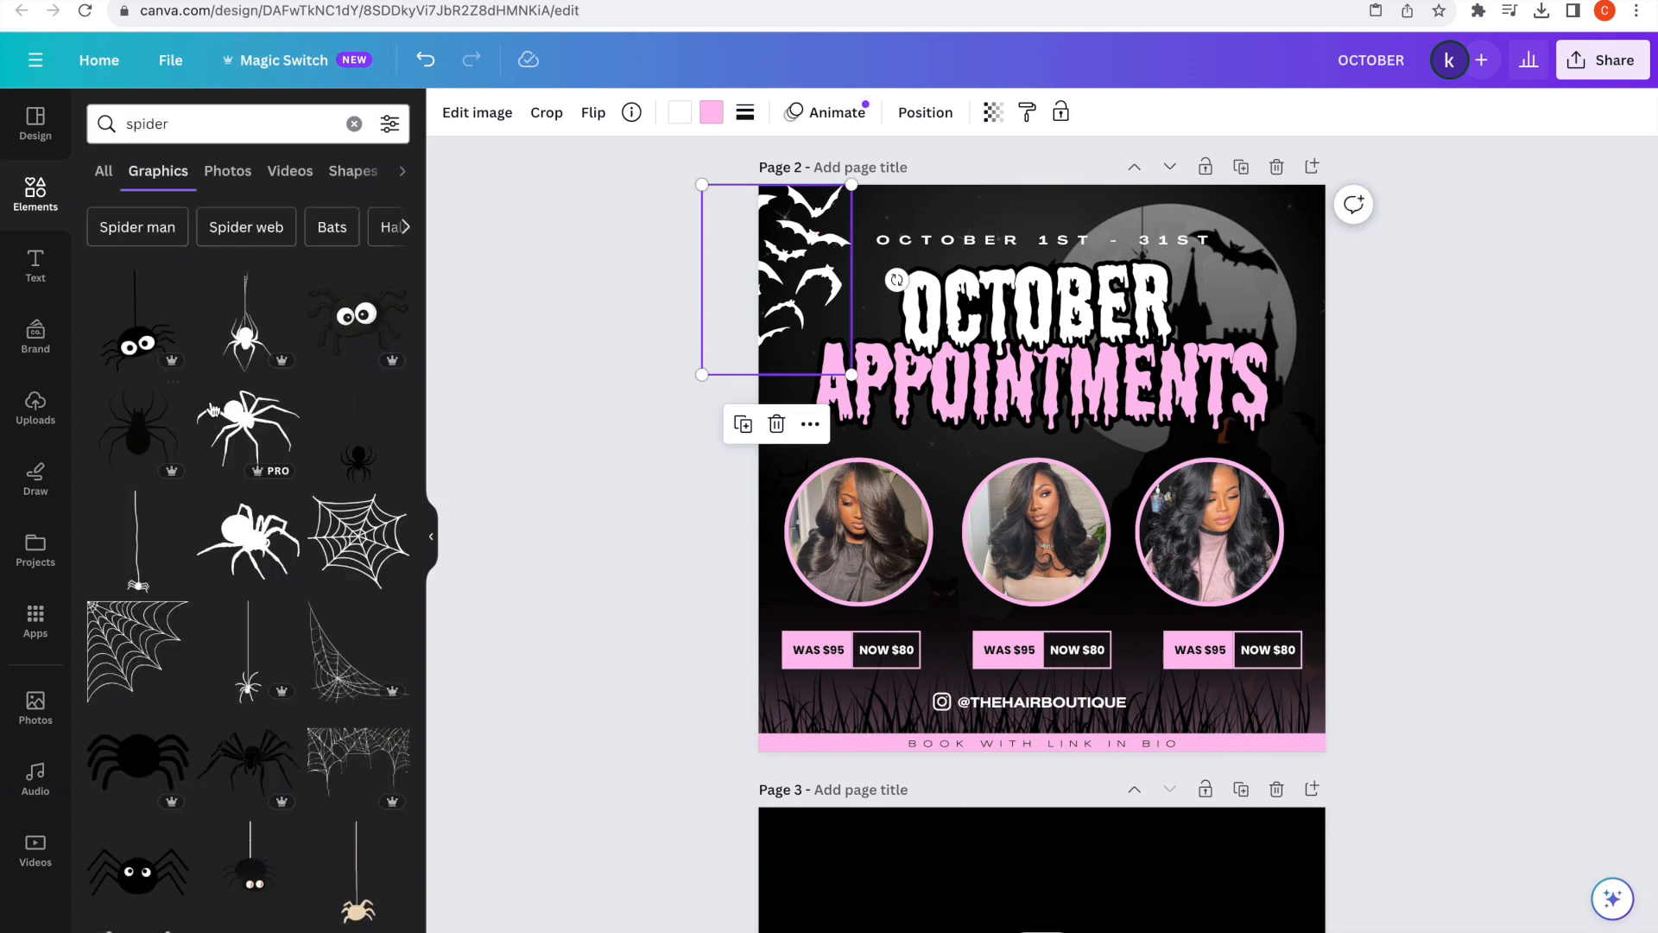
pyautogui.scroll(-1, 277, 457)
pyautogui.click(249, 570)
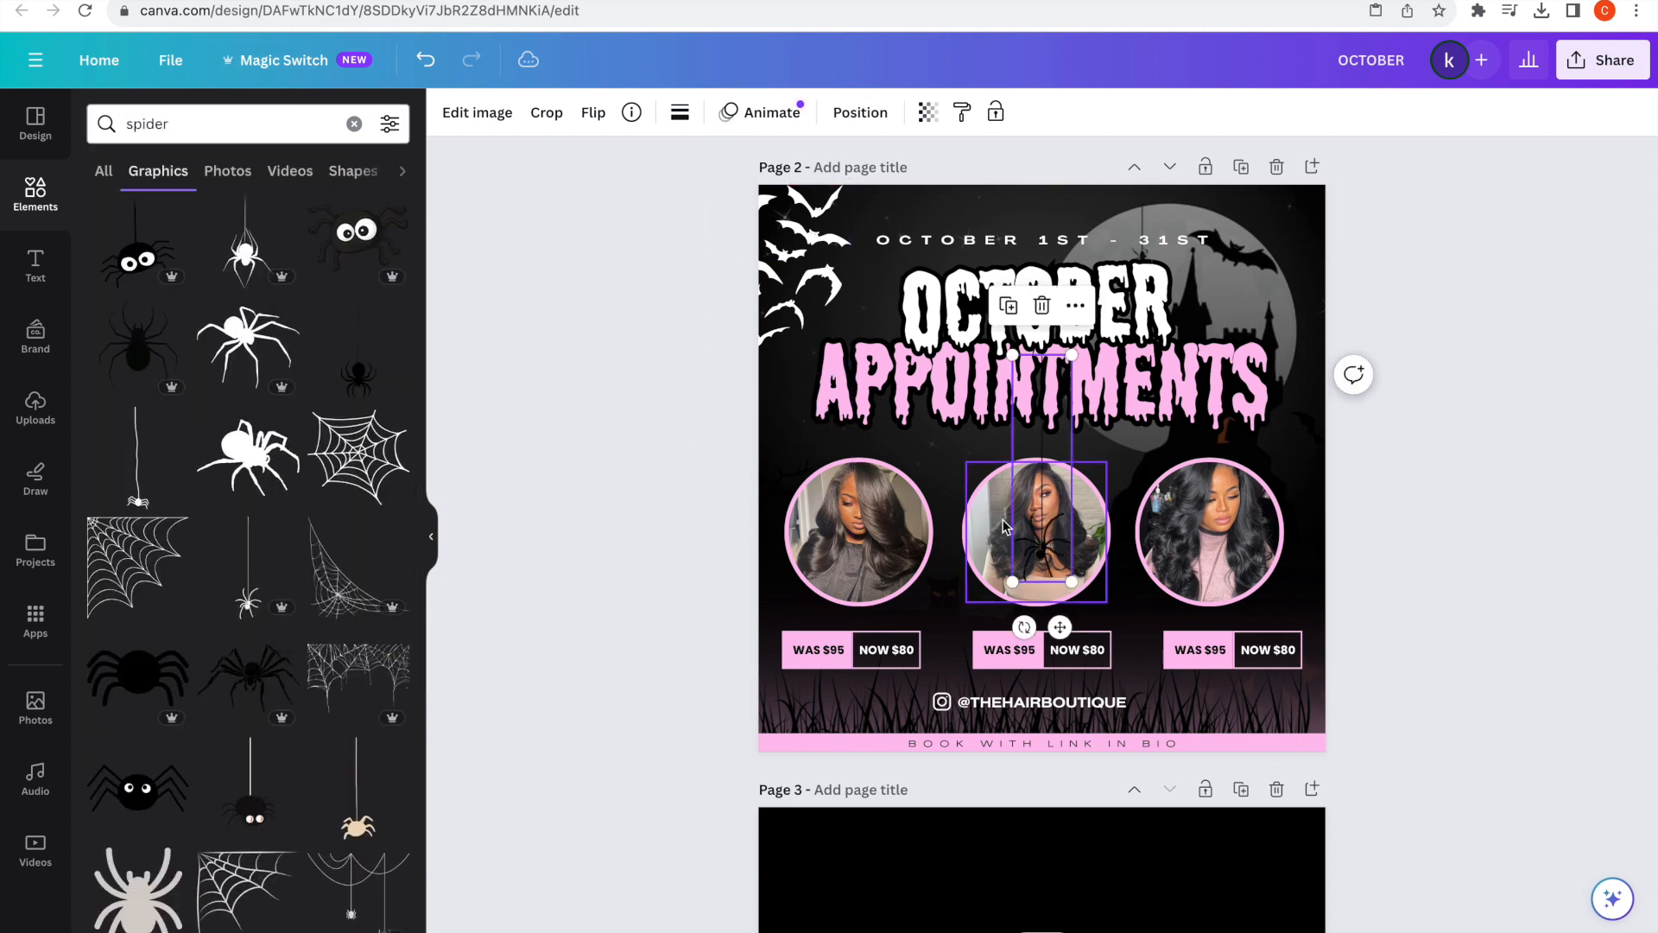
pyautogui.moveTo(1032, 499); pyautogui.dragTo(1273, 320)
# Recolour the hanging spider light pink and adjust its position so its thread hangs from the page's top edge.
pyautogui.click(680, 112)
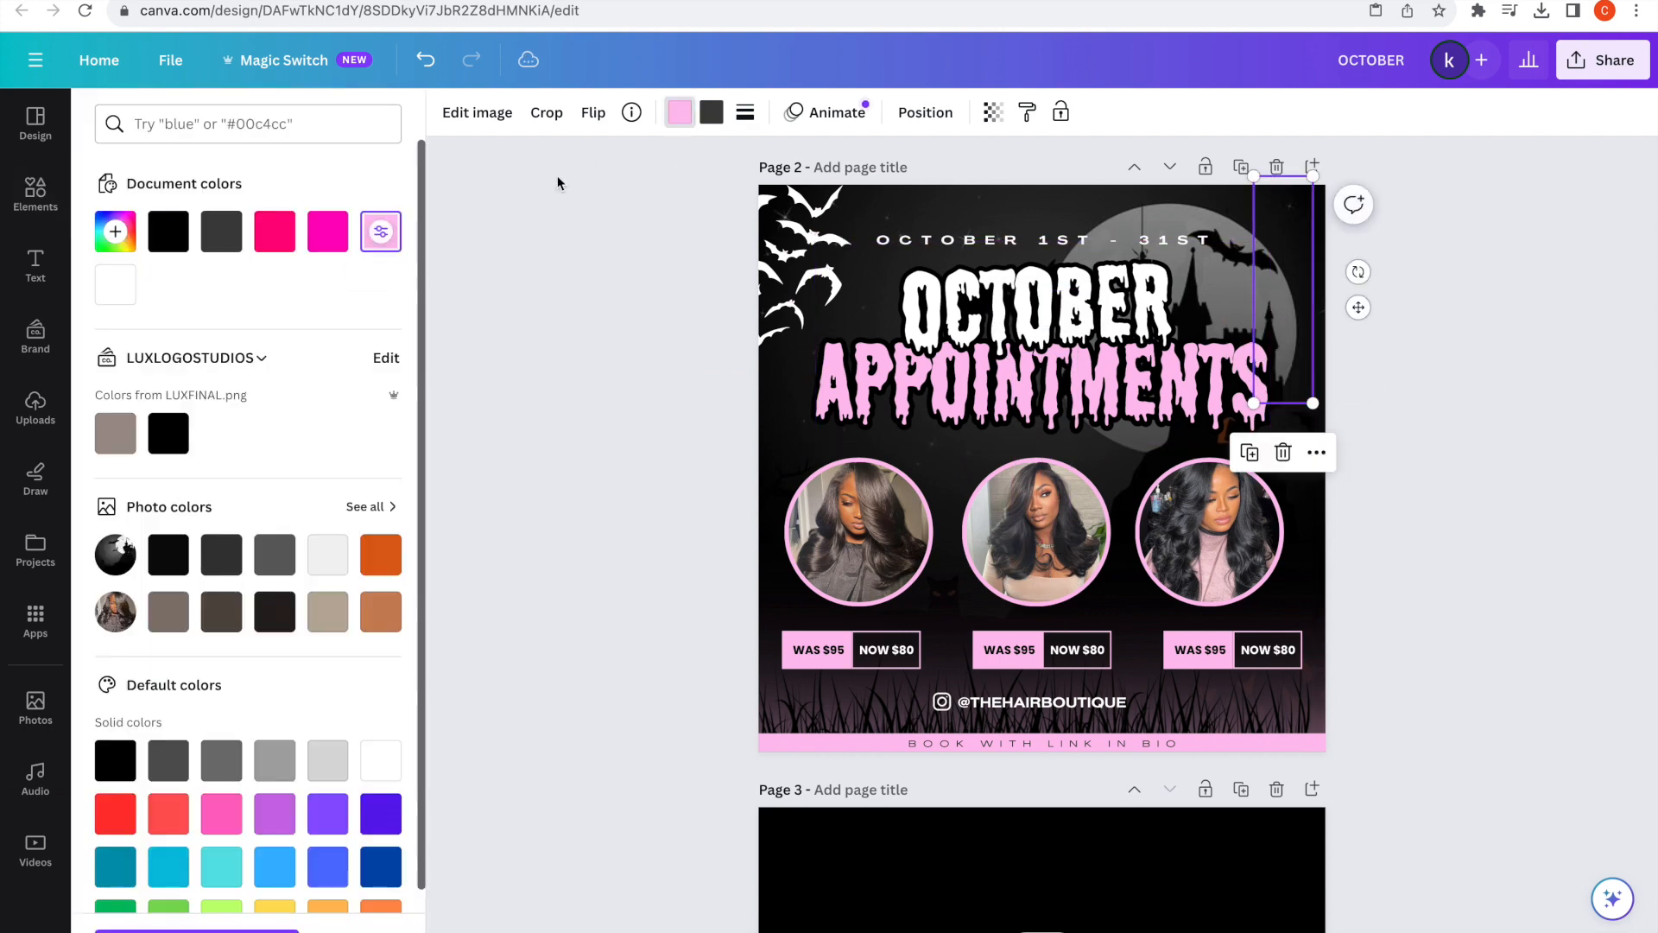
pyautogui.click(380, 231)
pyautogui.moveTo(1298, 336); pyautogui.dragTo(1284, 260)
pyautogui.click(1510, 308)
pyautogui.click(1064, 318)
pyautogui.moveTo(1064, 318); pyautogui.dragTo(1064, 319)
pyautogui.click(1511, 430)
# Make the BOOK WITH LINK IN BIO footer text bold.
pyautogui.scroll(1, 1510, 431)
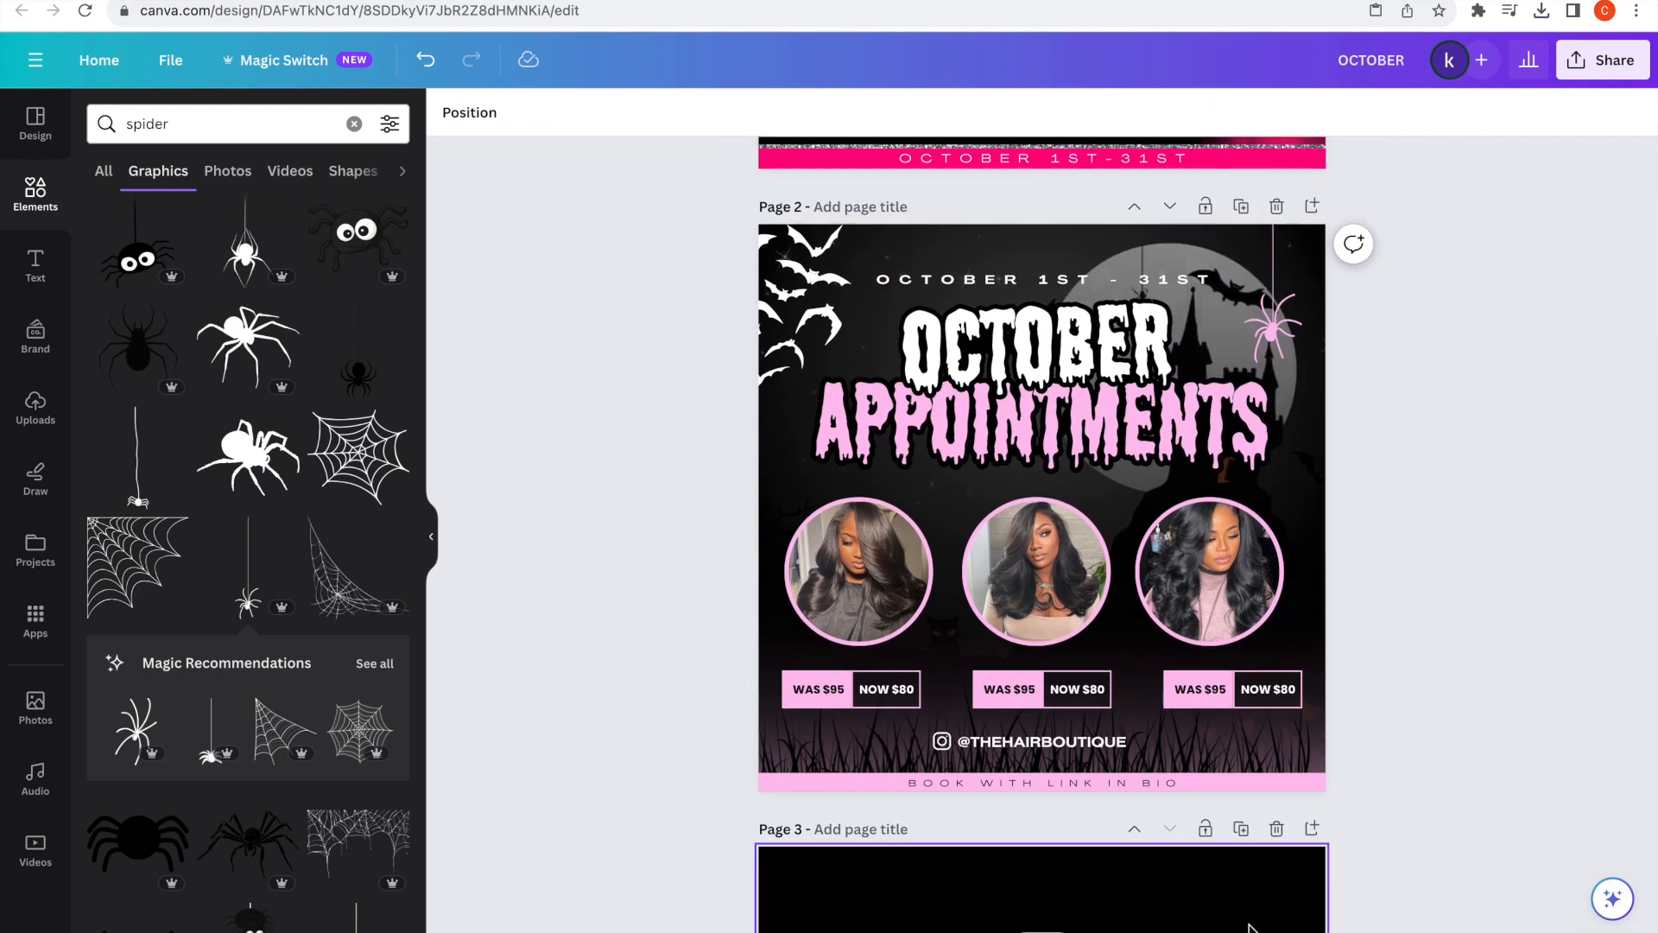
pyautogui.scroll(3, 1440, 600)
pyautogui.scroll(-2, 1440, 599)
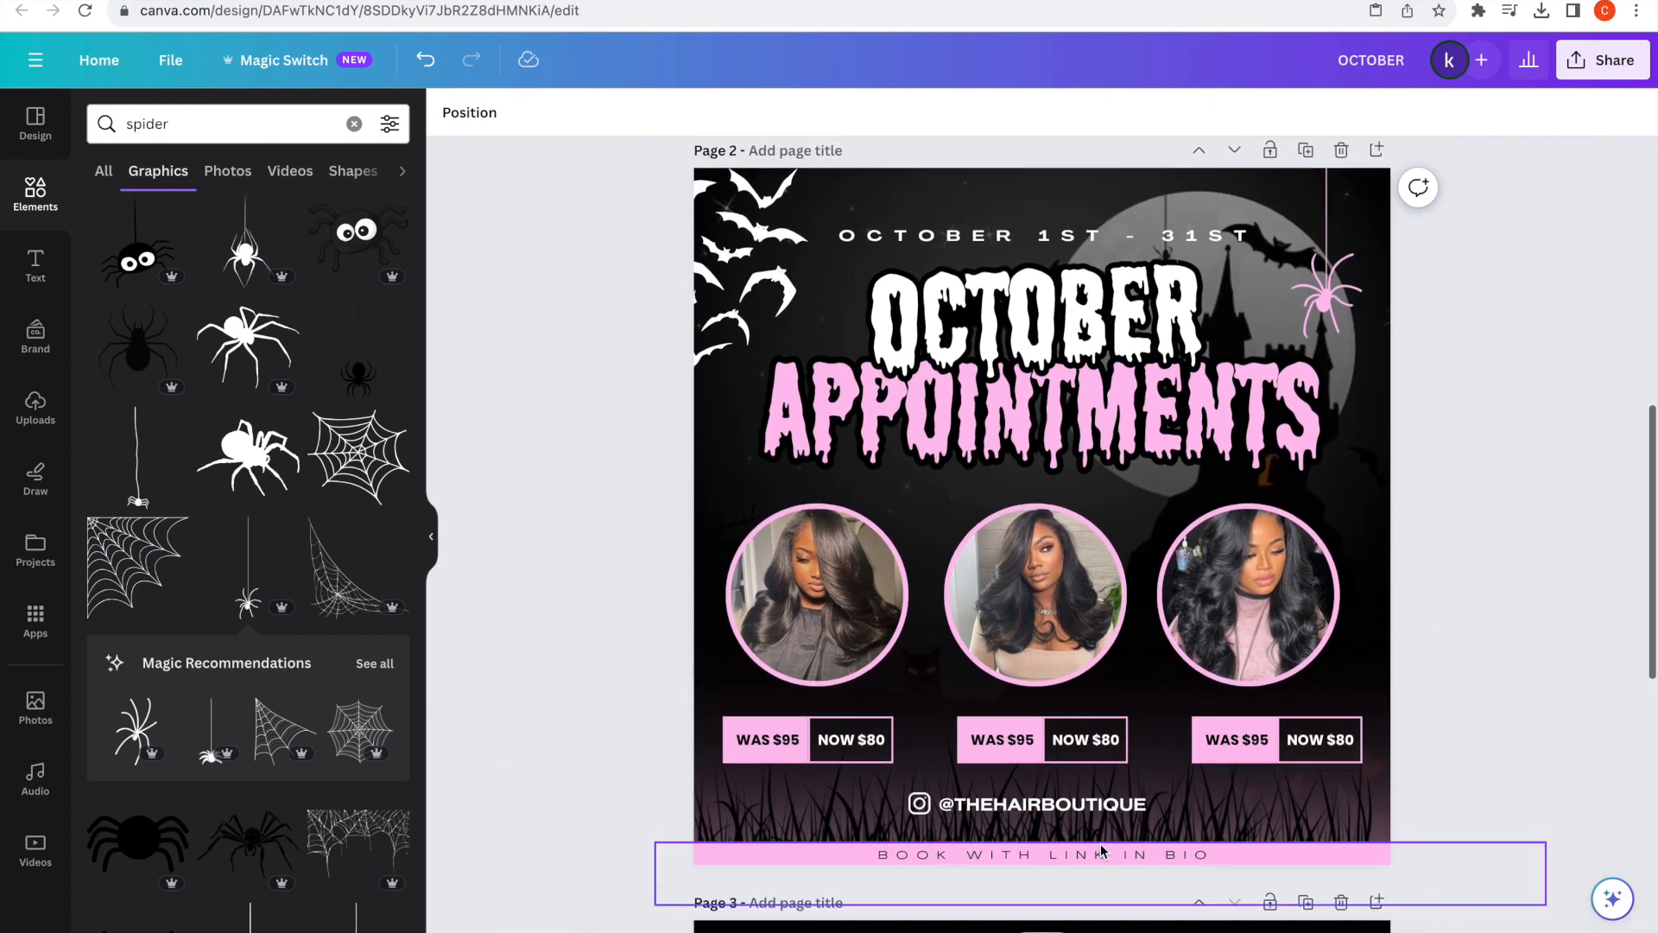
pyautogui.click(1110, 851)
pyautogui.click(550, 470)
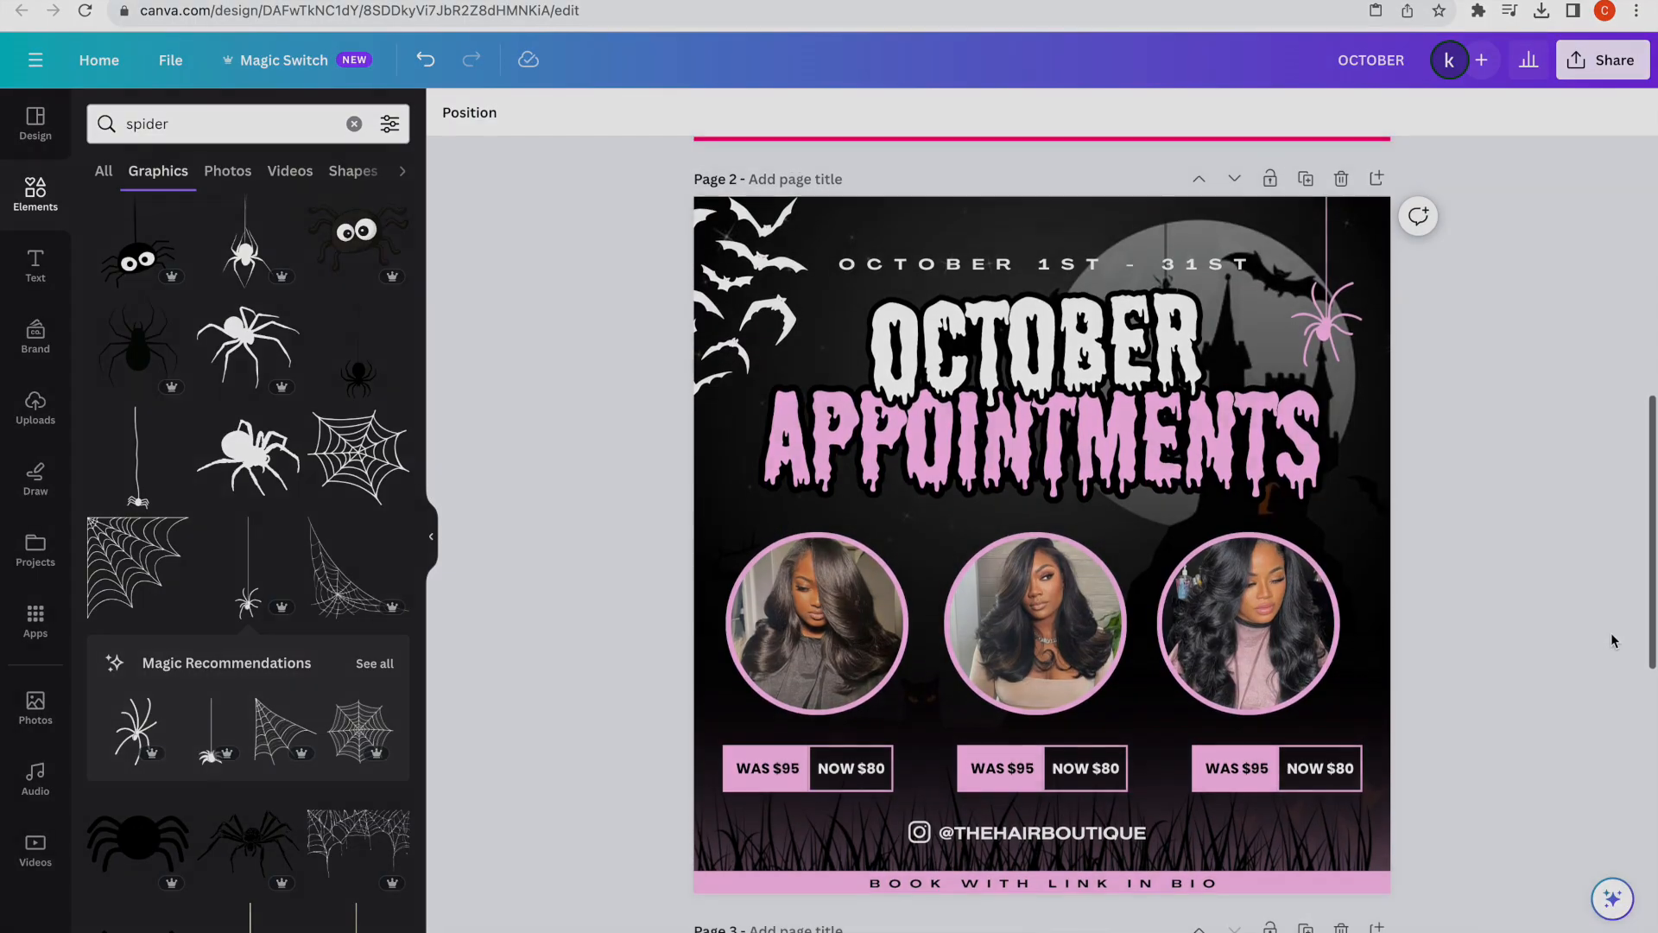